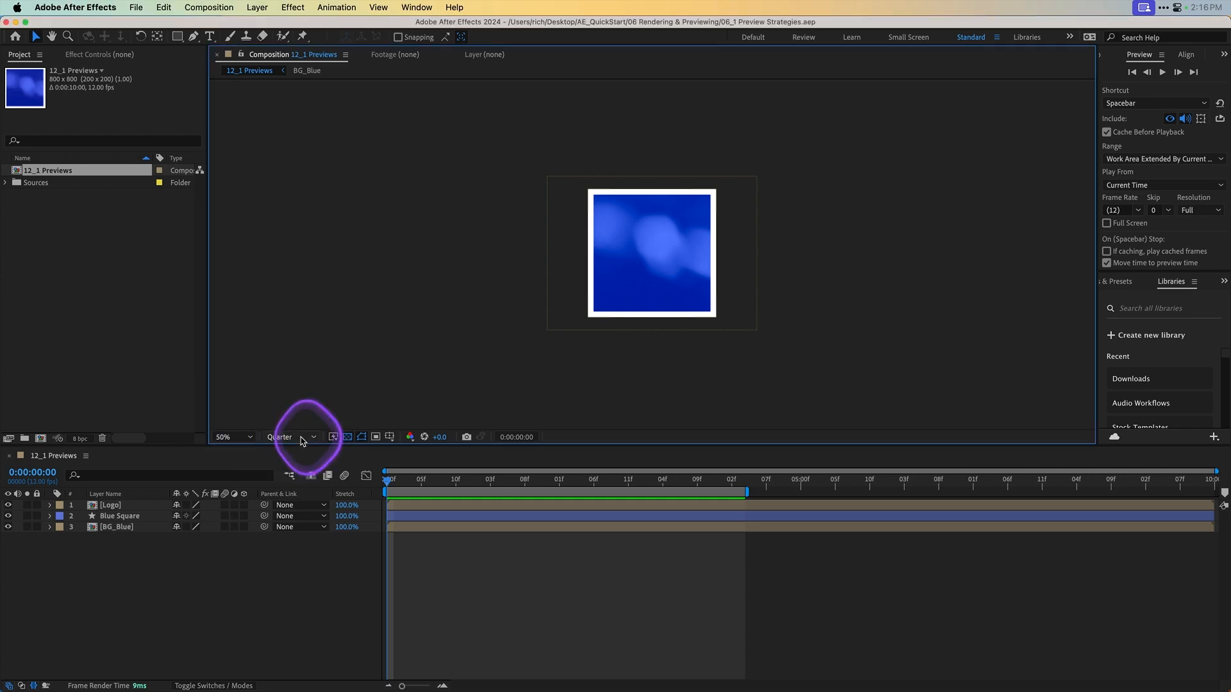
- Set the 12_1 Previews composition view to Full resolution and 100% magnification, with the playhead at the start
{"action": "left_click", "coordinate": [311, 440]}
{"action": "left_click", "coordinate": [277, 468]}
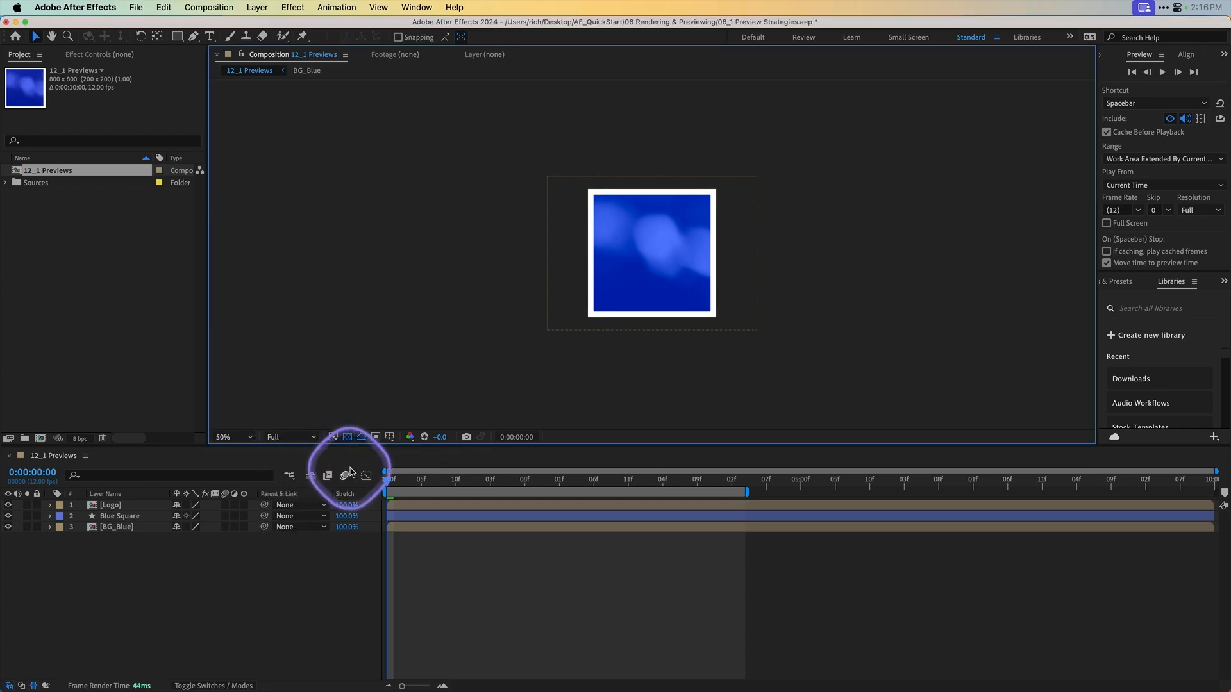
{"action": "left_click_drag", "start_coordinate": [393, 484], "coordinate": [362, 486]}
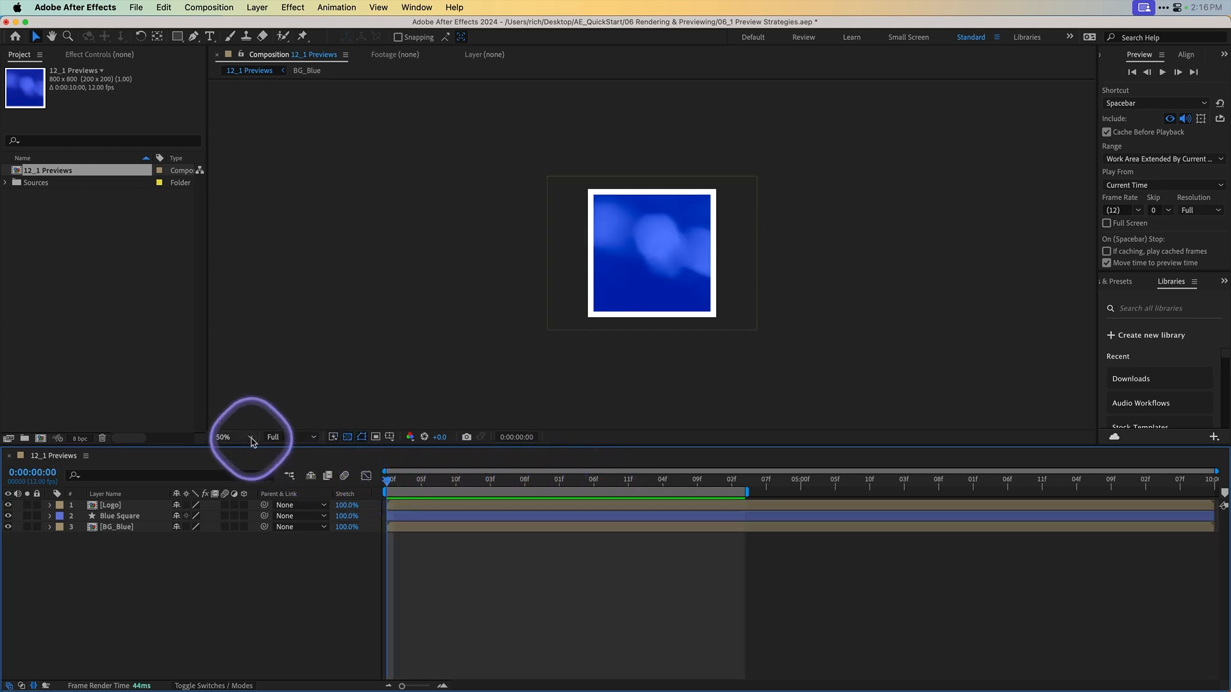
{"action": "left_click", "coordinate": [250, 439]}
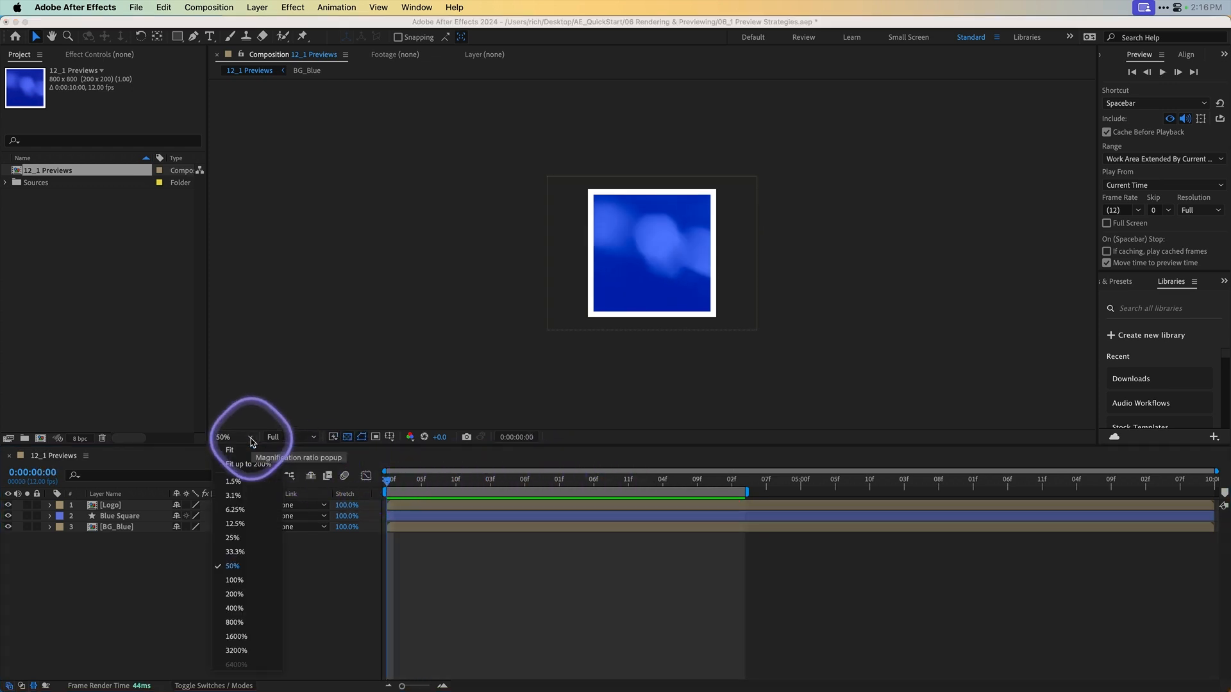
{"action": "left_click", "coordinate": [256, 581]}
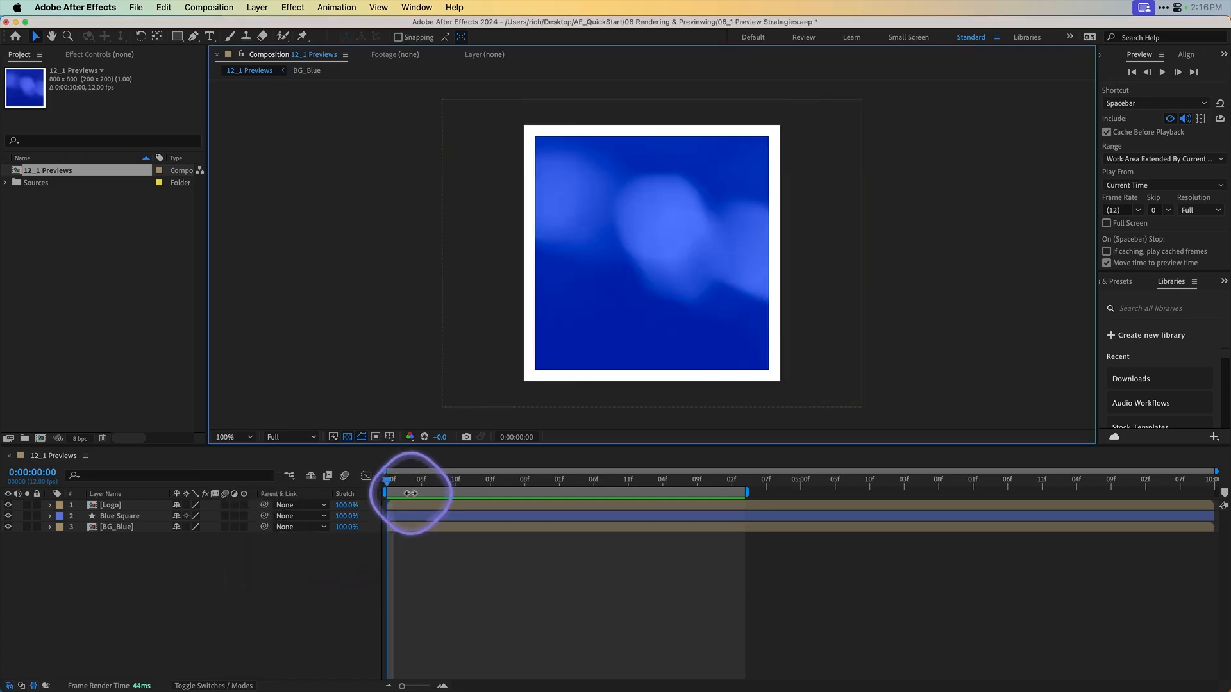
{"action": "left_click_drag", "start_coordinate": [400, 488], "coordinate": [357, 490]}
- Lower the preview resolution to Half and play the composition from the start, stopping at about 0:00:03:10
{"action": "left_click", "coordinate": [301, 437]}
{"action": "left_click", "coordinate": [300, 475]}
{"action": "key", "text": "space"}
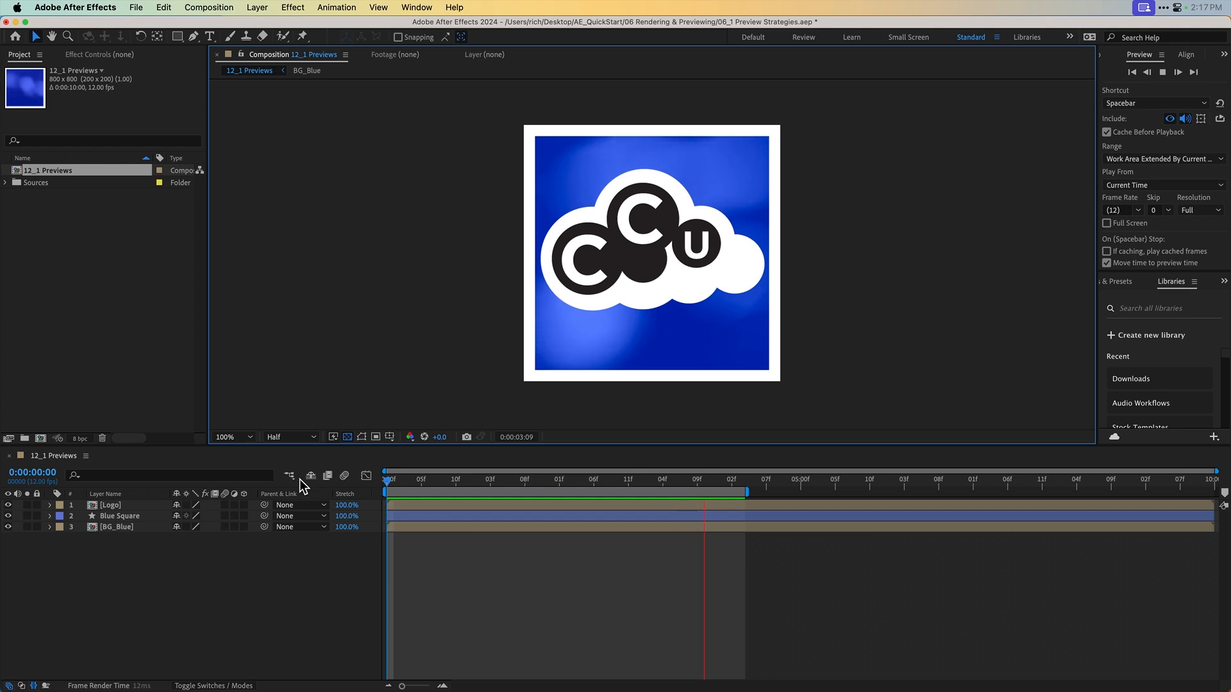
{"action": "key", "text": "space"}
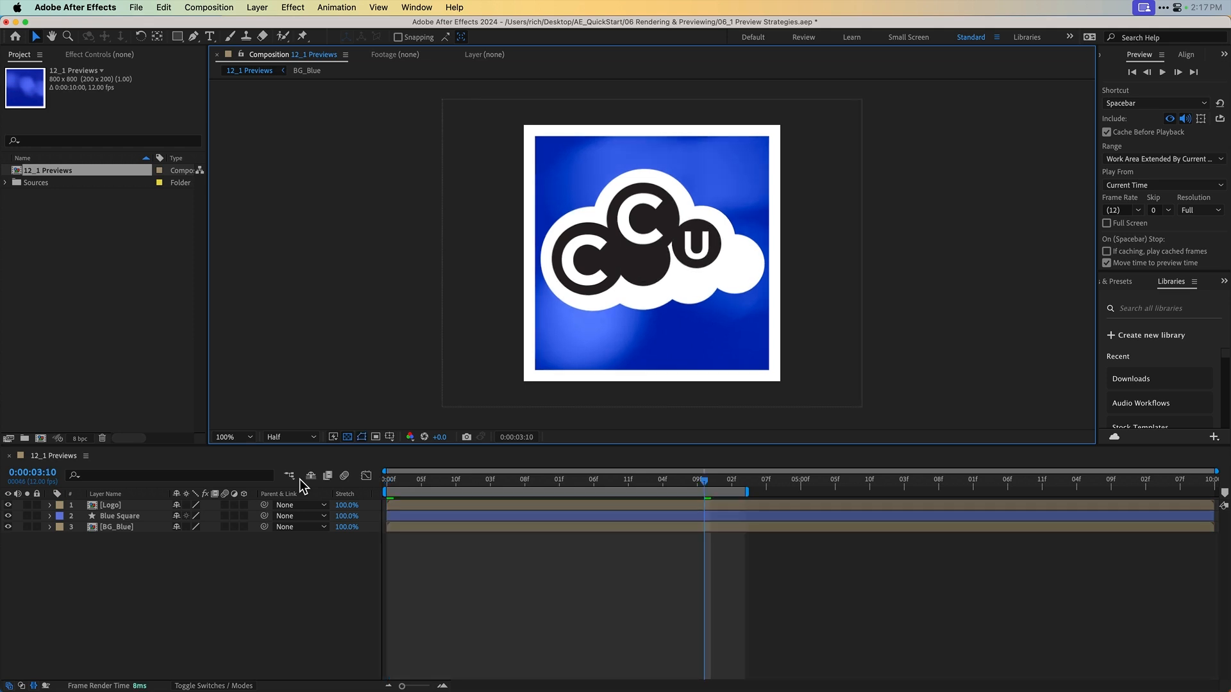
- Set Fast Previews to Adaptive Resolution and scrub from the start of the composition to 0:00:00:05
{"action": "left_click_drag", "start_coordinate": [385, 481], "coordinate": [359, 490]}
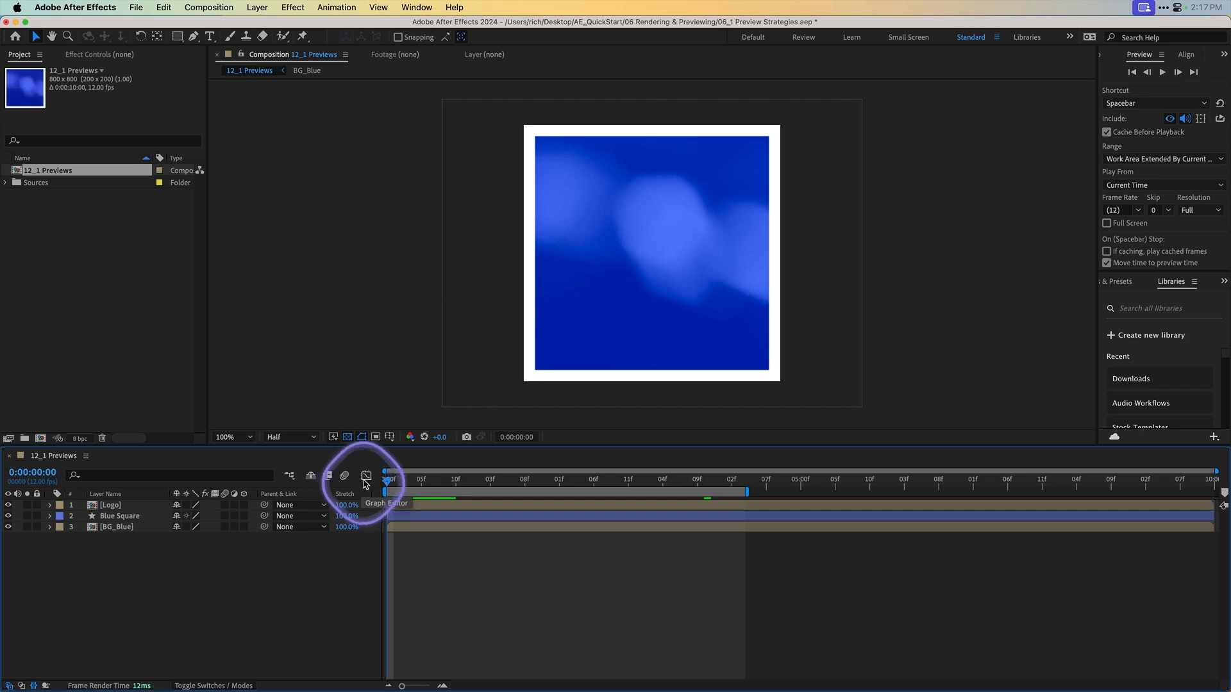
{"action": "left_click", "coordinate": [334, 438]}
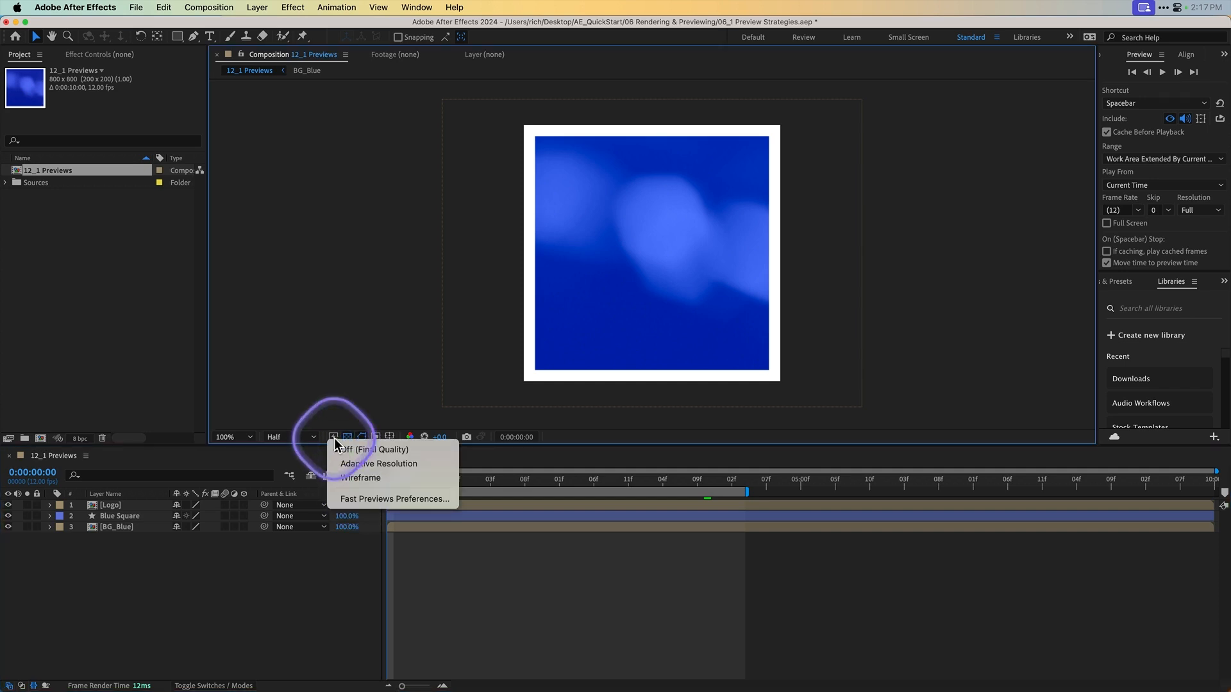
{"action": "left_click", "coordinate": [354, 463]}
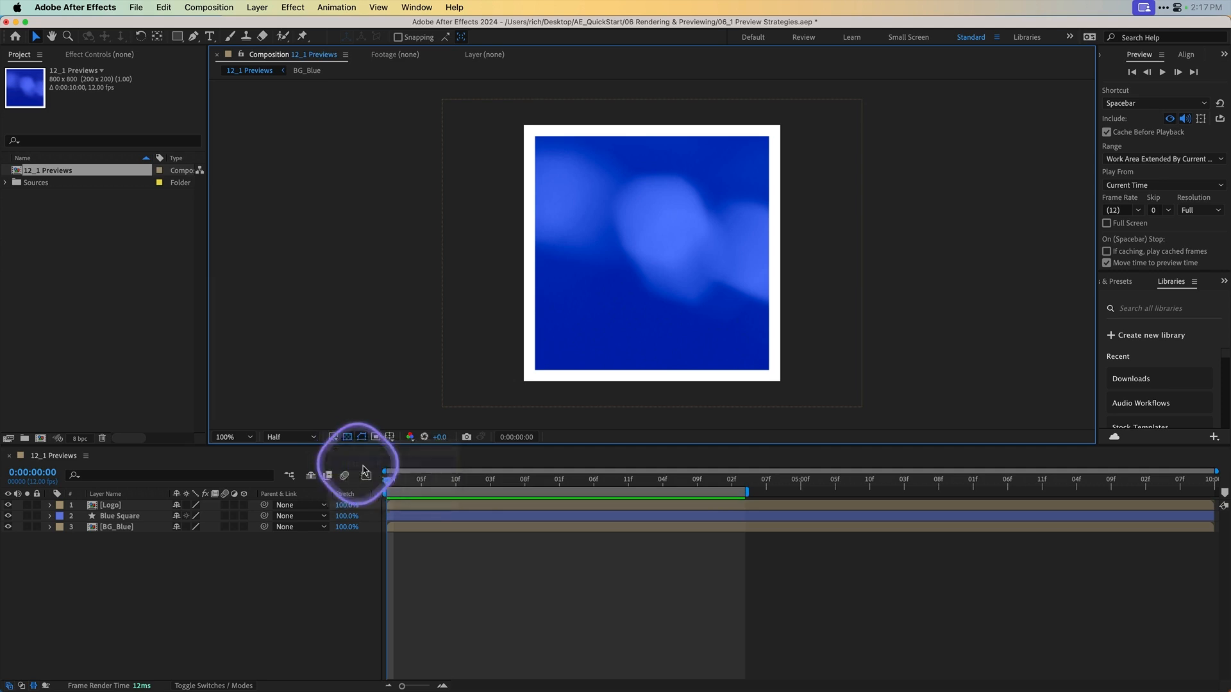
{"action": "mouse_move", "coordinate": [412, 482]}
{"action": "left_mouse_down"}
{"action": "mouse_move", "coordinate": [399, 482]}
{"action": "mouse_move", "coordinate": [522, 484]}
{"action": "mouse_move", "coordinate": [421, 485]}
{"action": "left_mouse_up"}
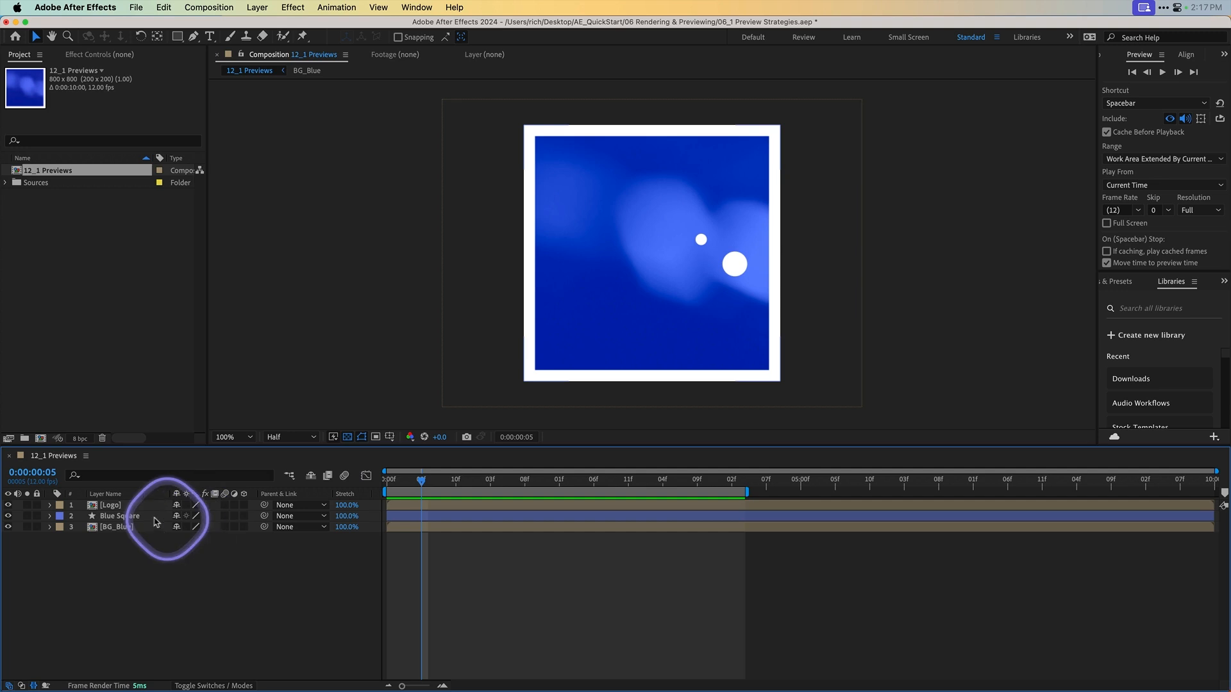
- Try scaling the Logo layer to 192% at 0:00:02:01, undo the scaling, and return to the composition's start
{"action": "left_click", "coordinate": [112, 505]}
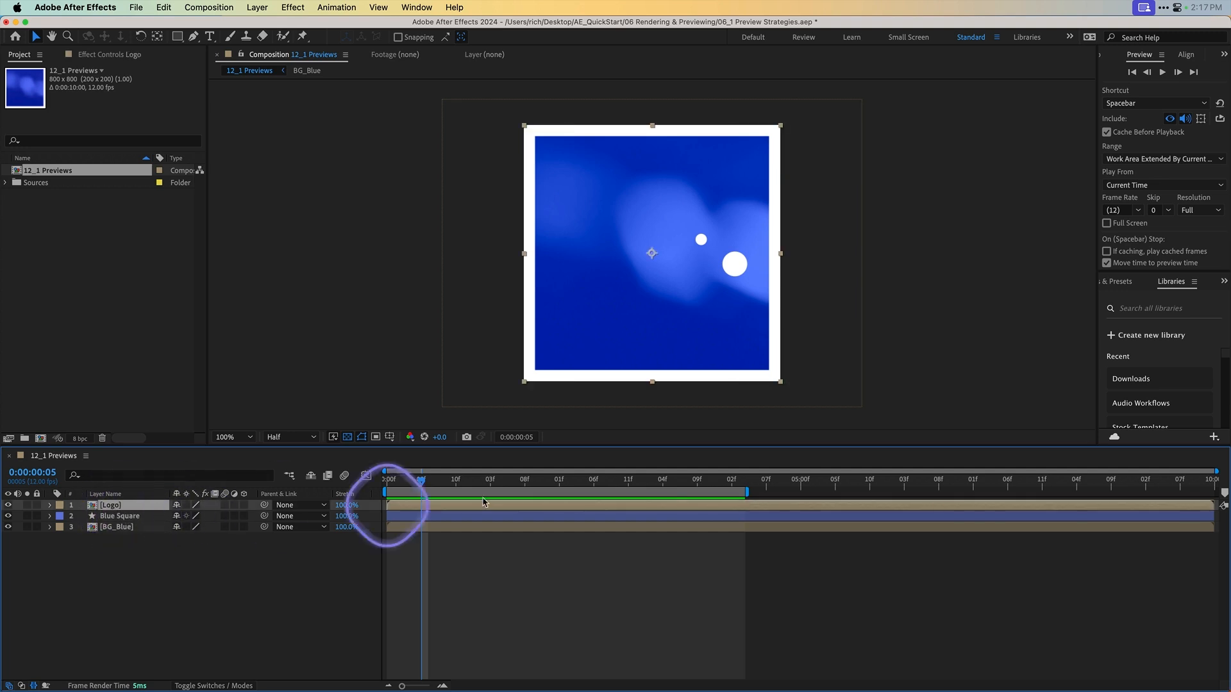
{"action": "key", "text": "space"}
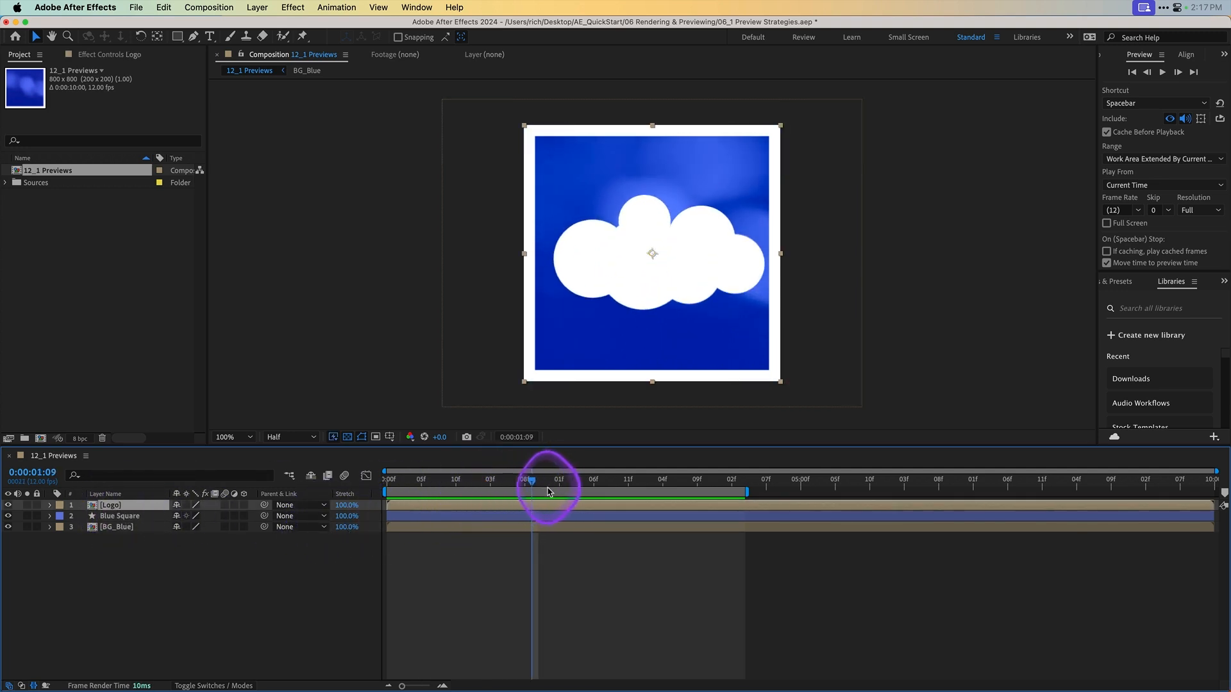
{"action": "key", "text": "s"}
{"action": "left_click_drag", "start_coordinate": [201, 516], "coordinate": [258, 518]}
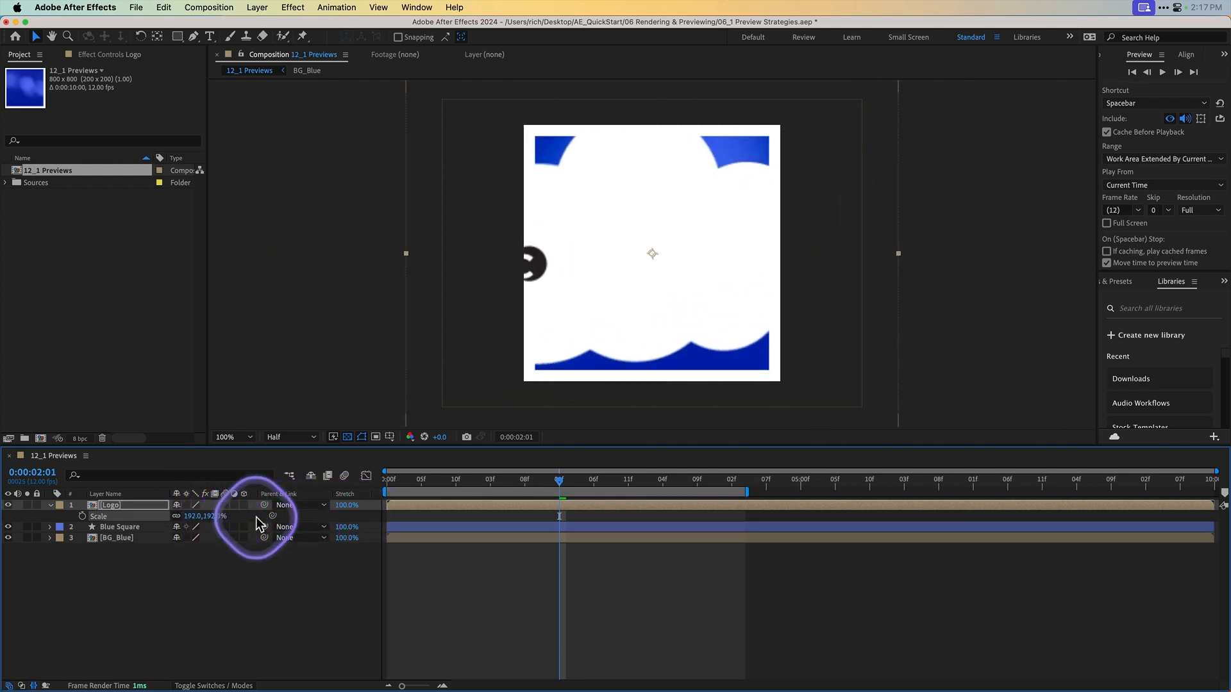
{"action": "key", "text": "super+z"}
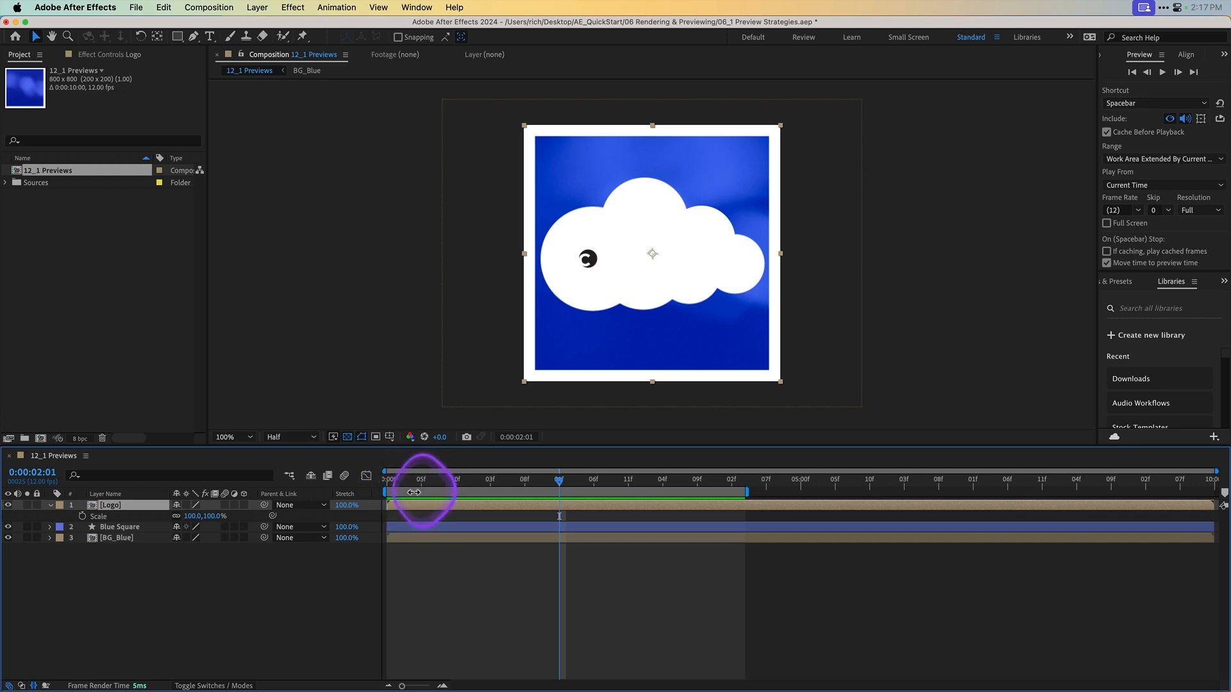
{"action": "key", "text": "Home"}
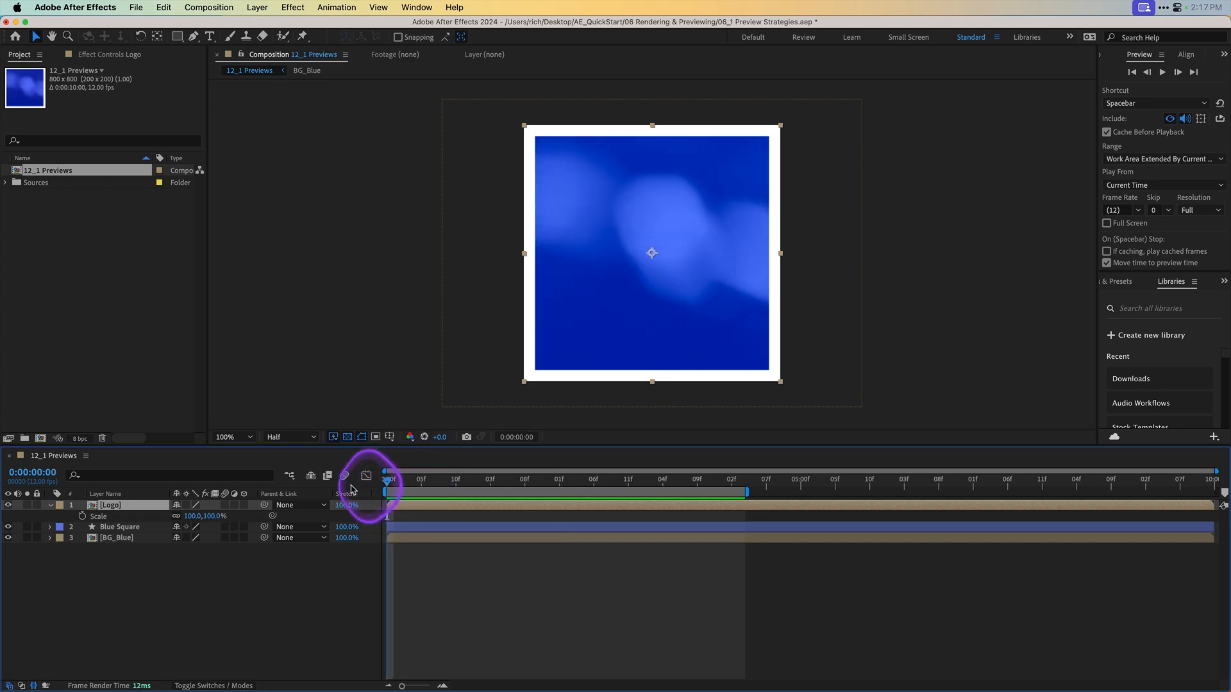
- Switch Fast Previews to Wireframe for the 12_1 Previews composition and scrub the timeline back to the start
{"action": "left_click", "coordinate": [306, 440]}
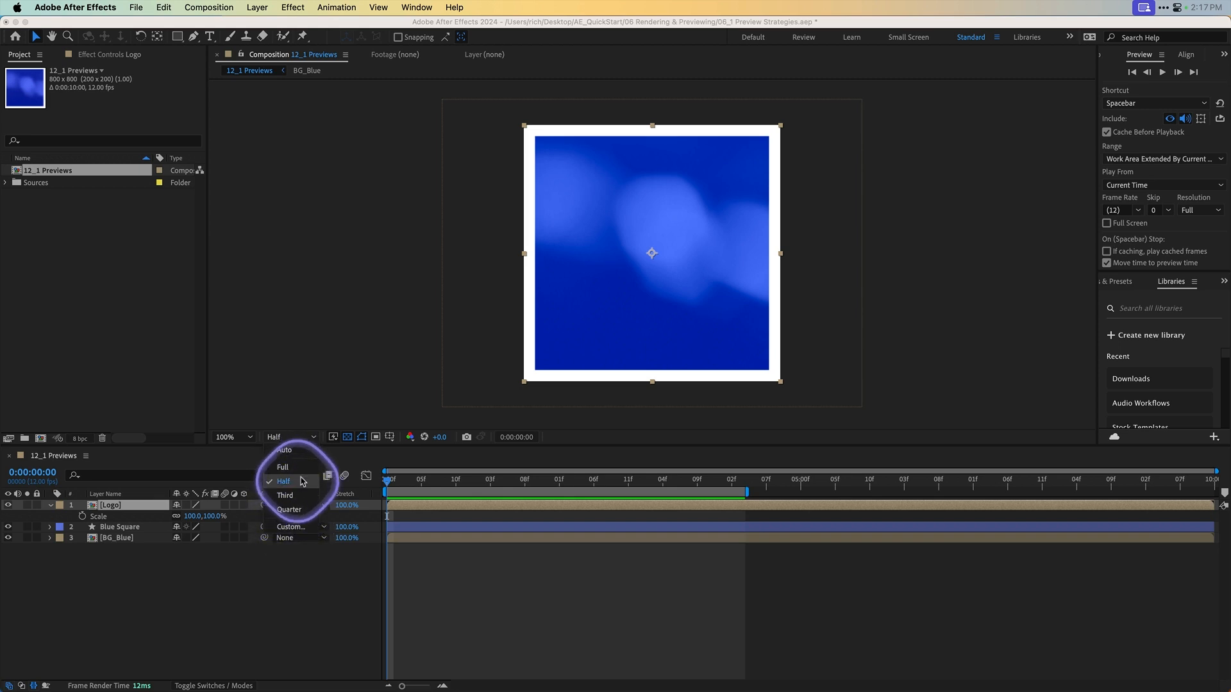
{"action": "left_click", "coordinate": [323, 423]}
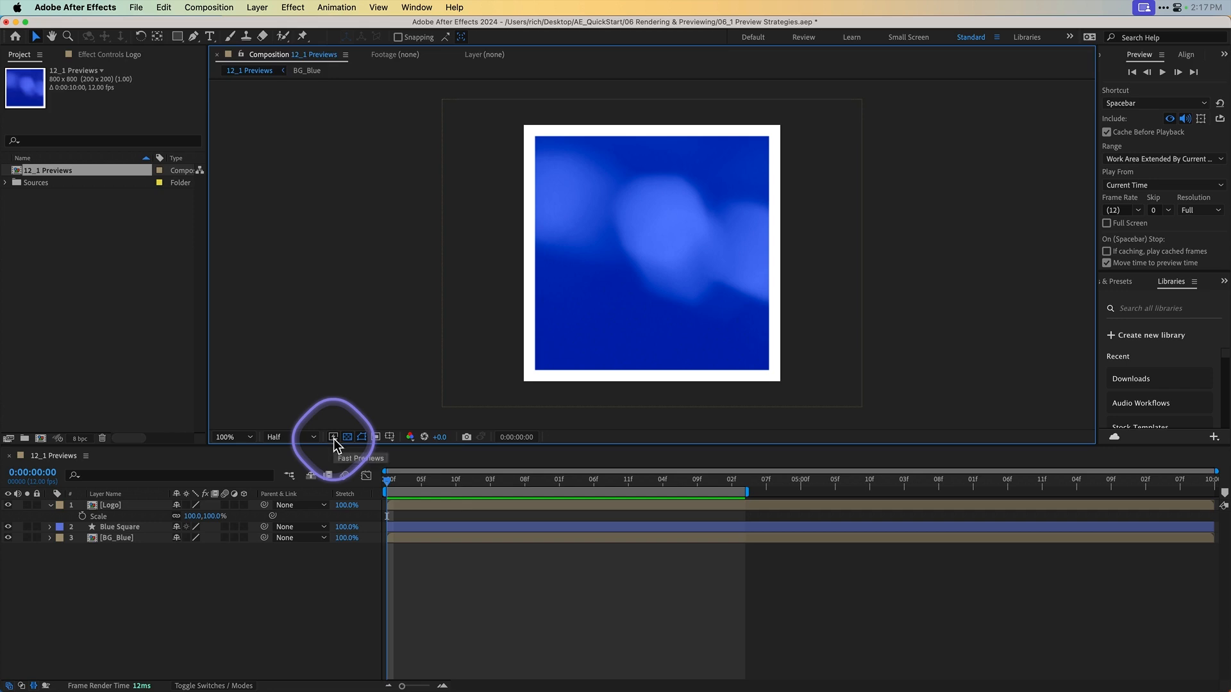
{"action": "left_click", "coordinate": [333, 437]}
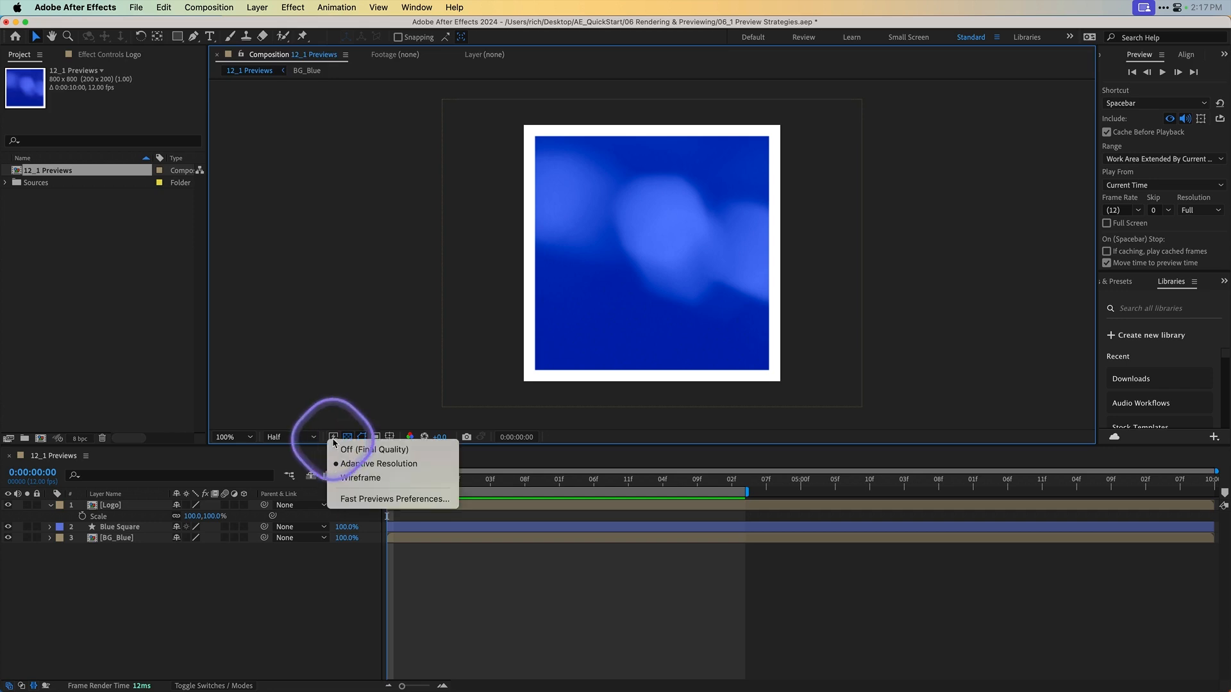
{"action": "left_click", "coordinate": [373, 478]}
{"action": "left_click_drag", "start_coordinate": [420, 483], "coordinate": [357, 483]}
- Open the nested Logo composition, set its Fast Previews to Wireframe, and scrub to 0:00:03:08
{"action": "double_click", "coordinate": [105, 508]}
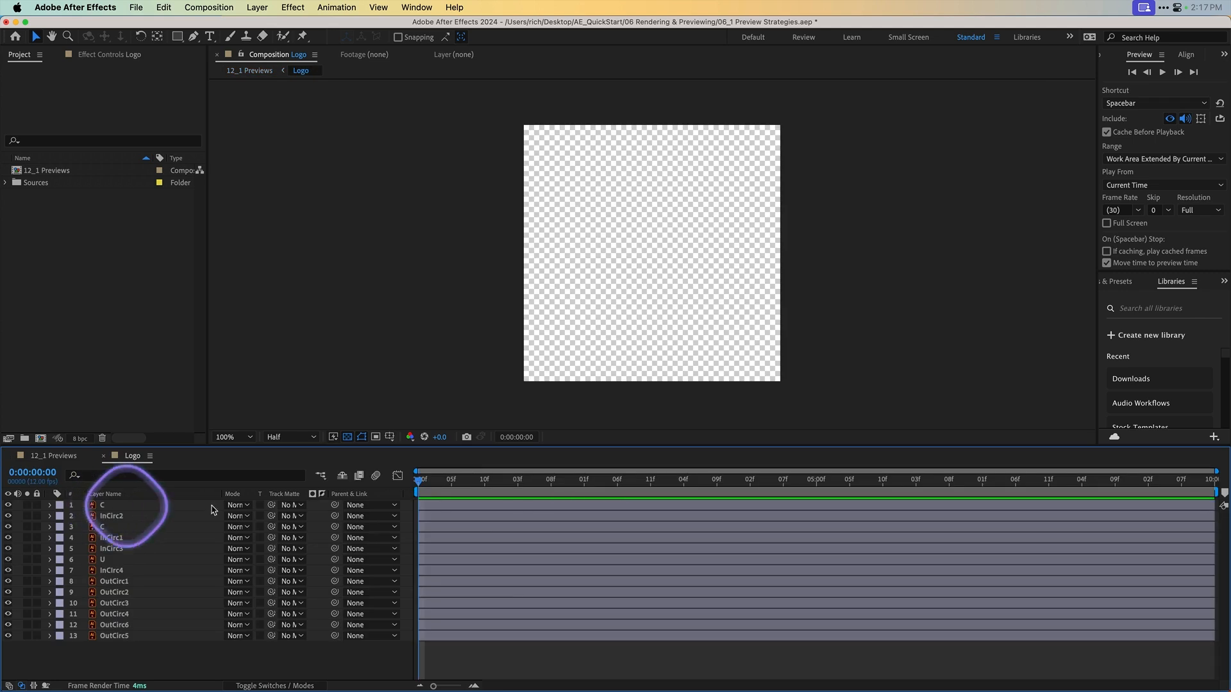
{"action": "left_click_drag", "start_coordinate": [468, 489], "coordinate": [564, 481]}
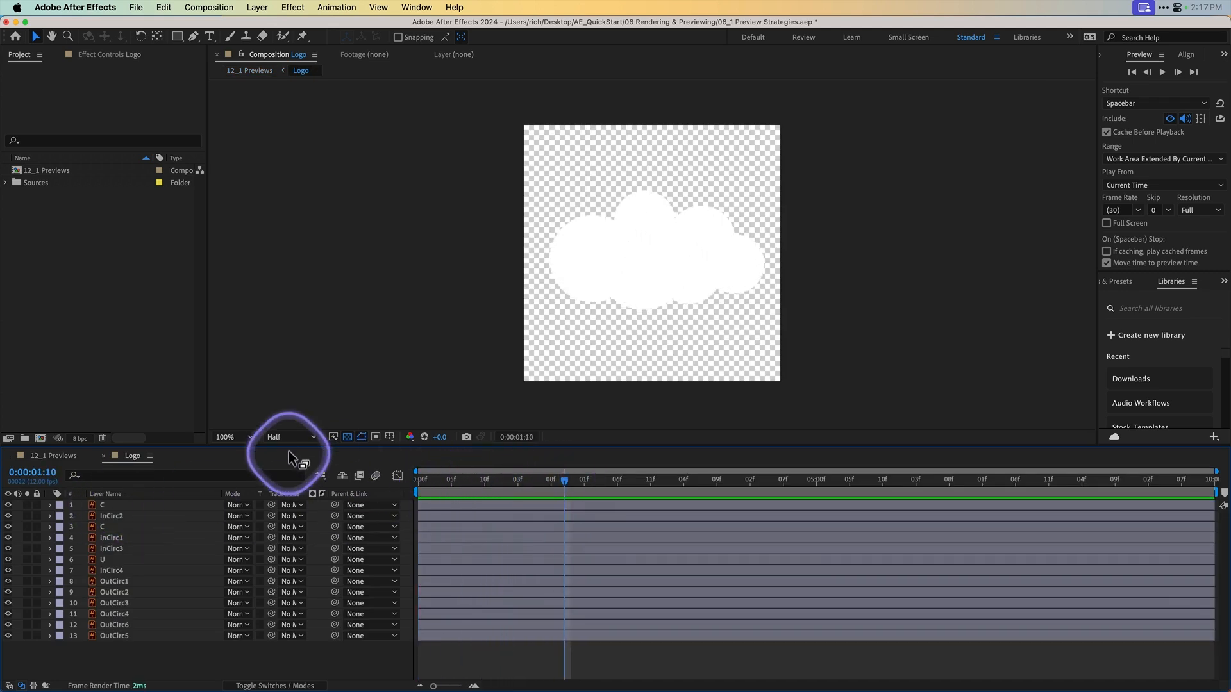
{"action": "left_click", "coordinate": [287, 438]}
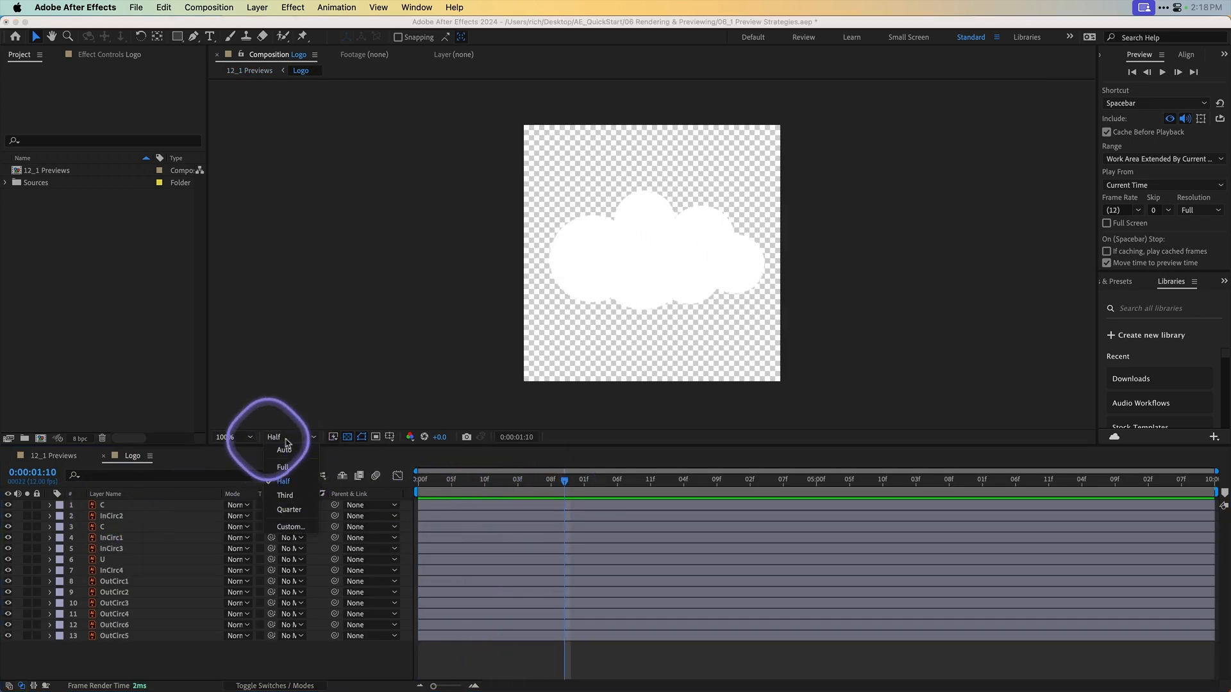
{"action": "left_click", "coordinate": [333, 438]}
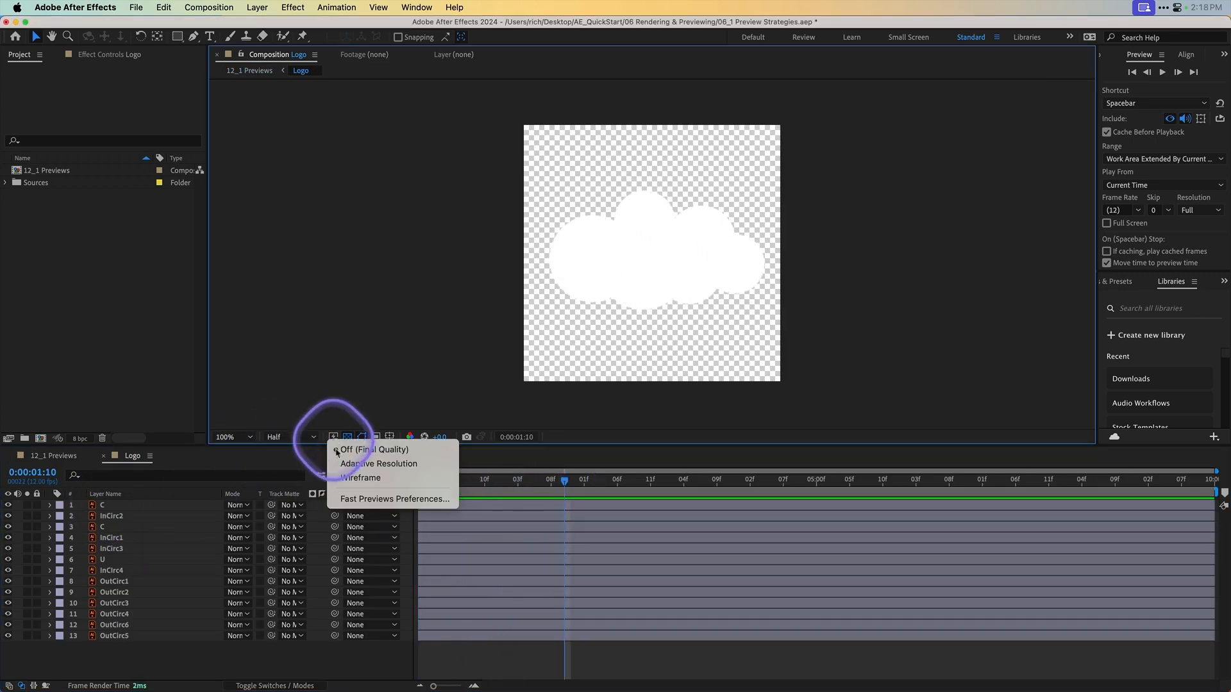
{"action": "left_click", "coordinate": [355, 479]}
{"action": "left_click_drag", "start_coordinate": [425, 481], "coordinate": [712, 489]}
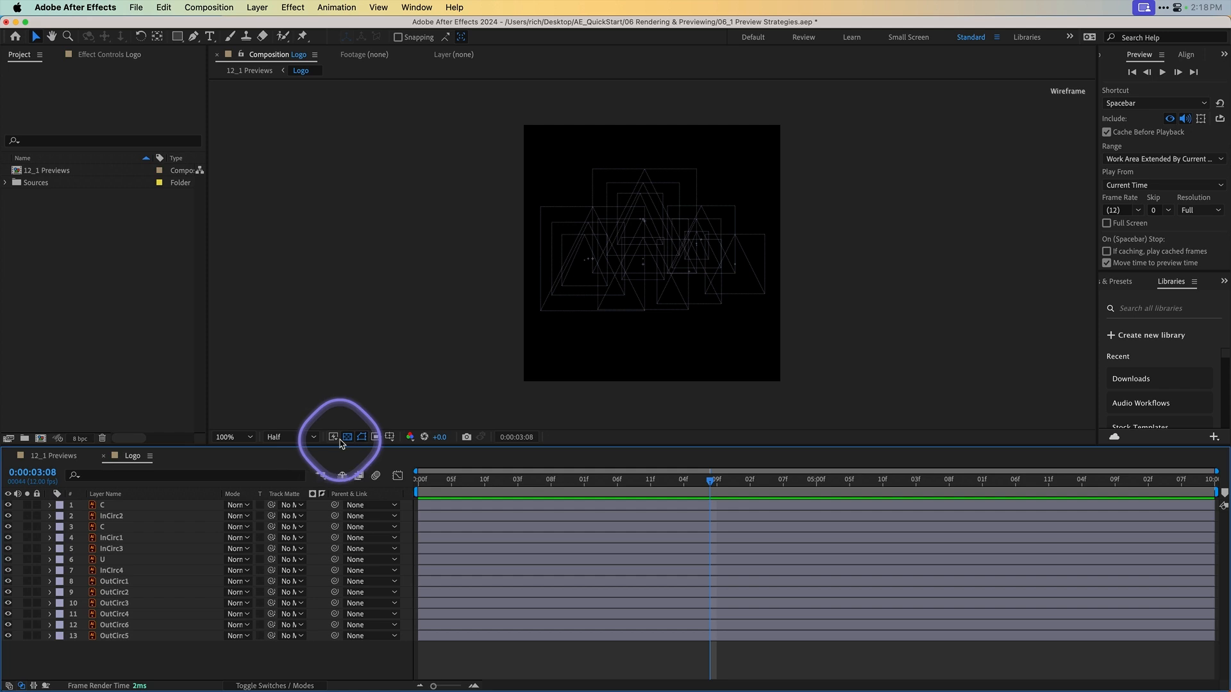
- Set the Logo composition's Fast Previews to Off (Final Quality) and scrub to 0:00:01:11
{"action": "left_click", "coordinate": [334, 438]}
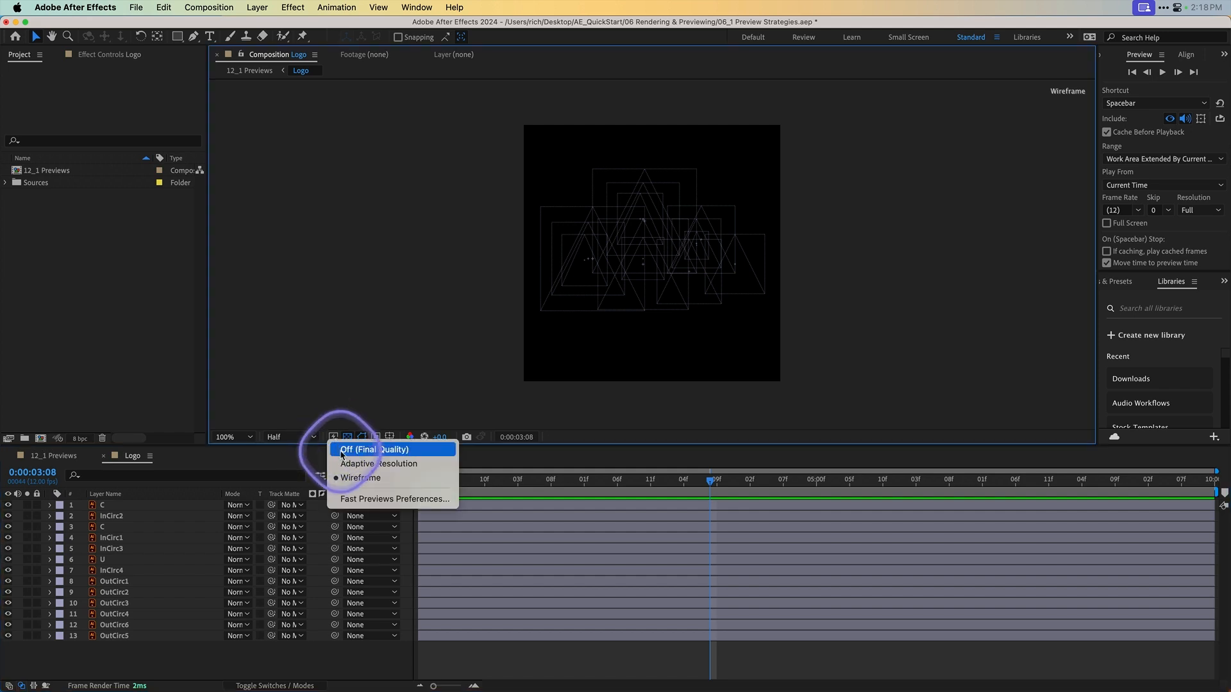
{"action": "left_click", "coordinate": [342, 452]}
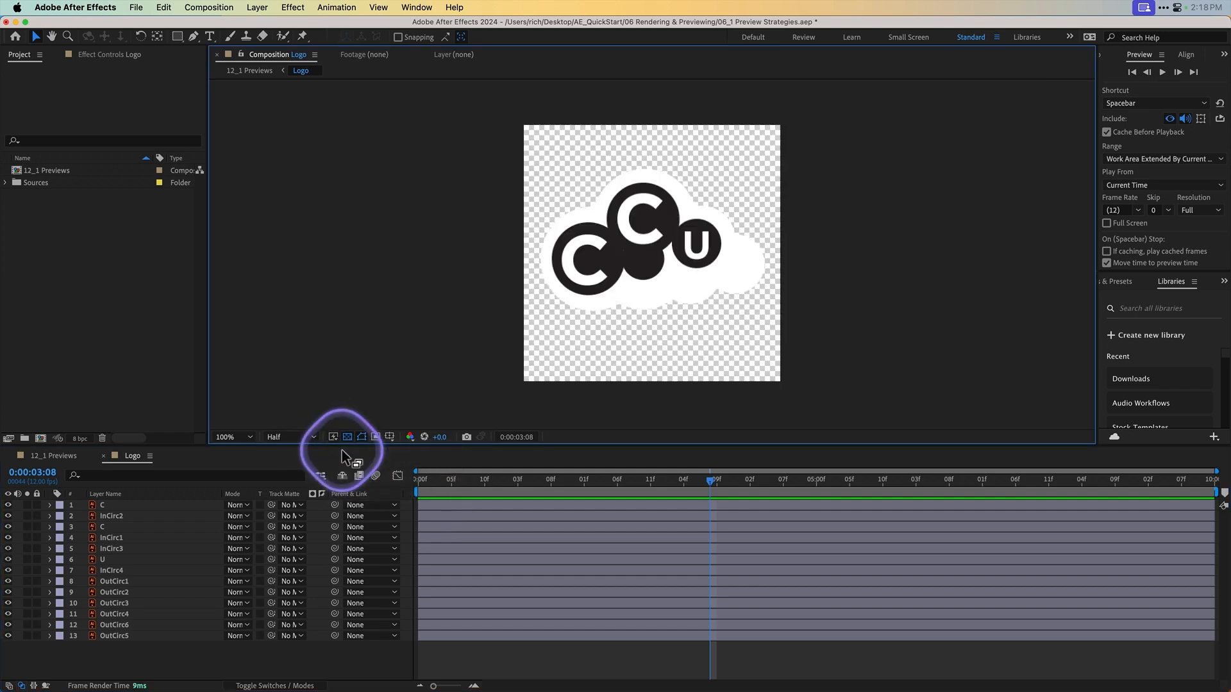
{"action": "left_click_drag", "start_coordinate": [540, 481], "coordinate": [572, 484]}
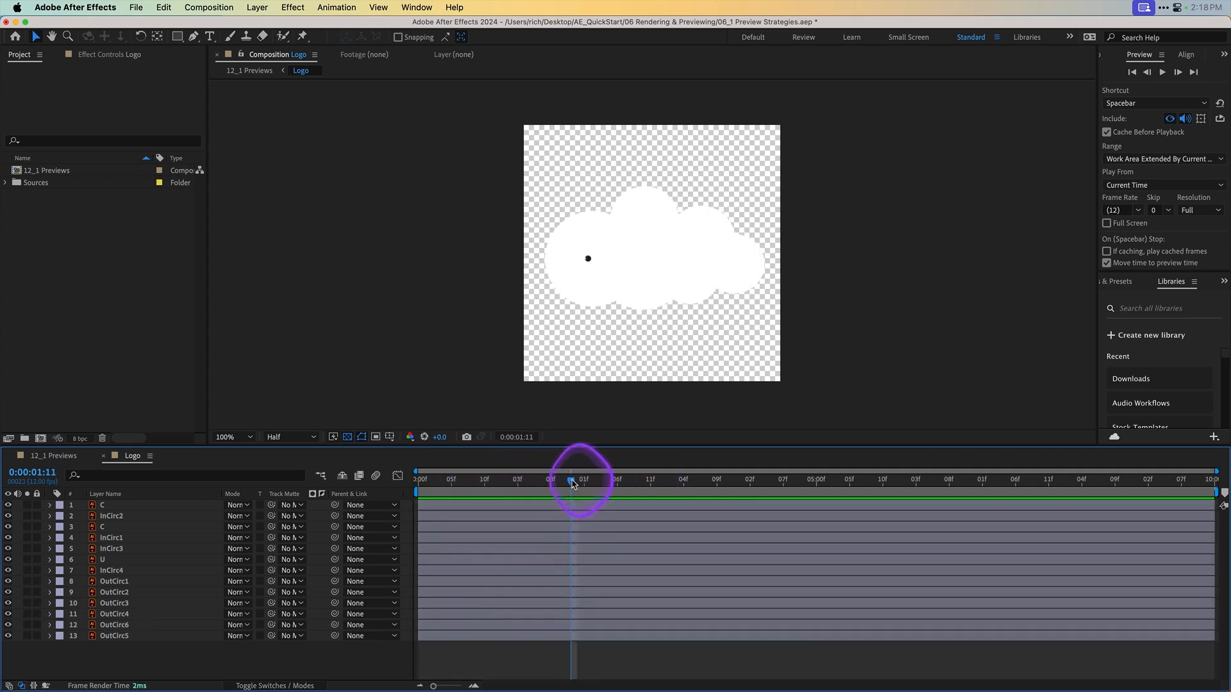
- Turn off the transparency grid in the Logo composition and scrub back to the start
{"action": "left_click", "coordinate": [348, 437]}
{"action": "left_click", "coordinate": [347, 437]}
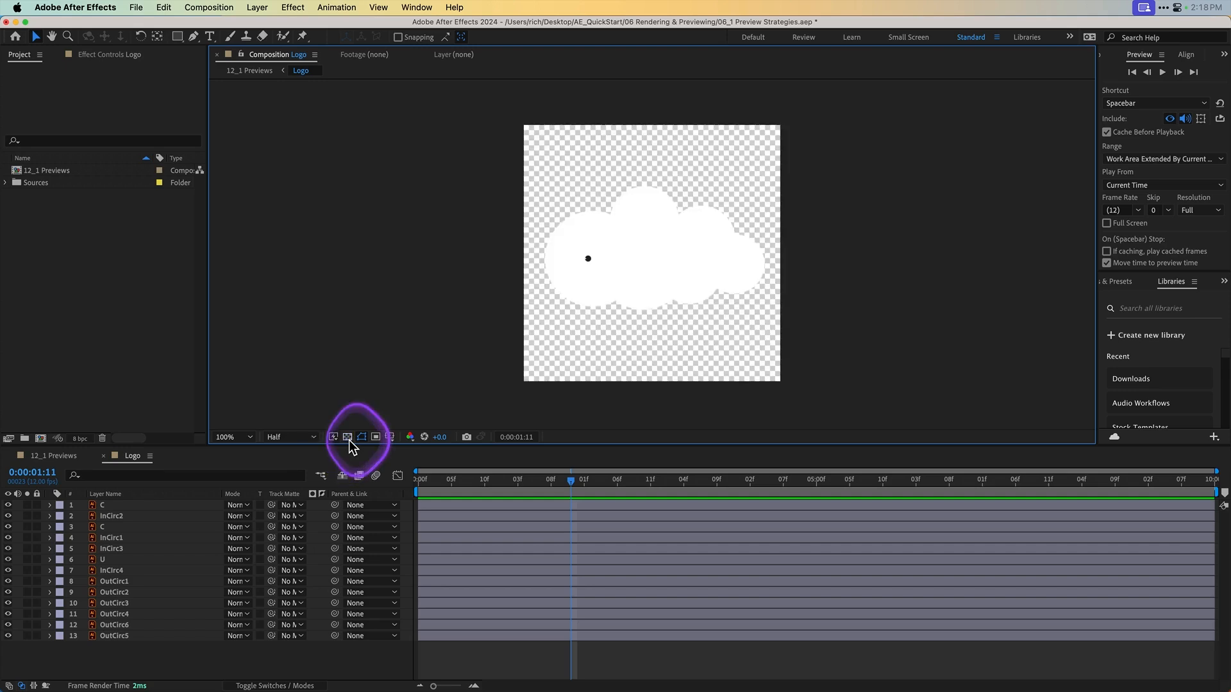
{"action": "left_click", "coordinate": [347, 437]}
{"action": "left_click_drag", "start_coordinate": [500, 482], "coordinate": [429, 487]}
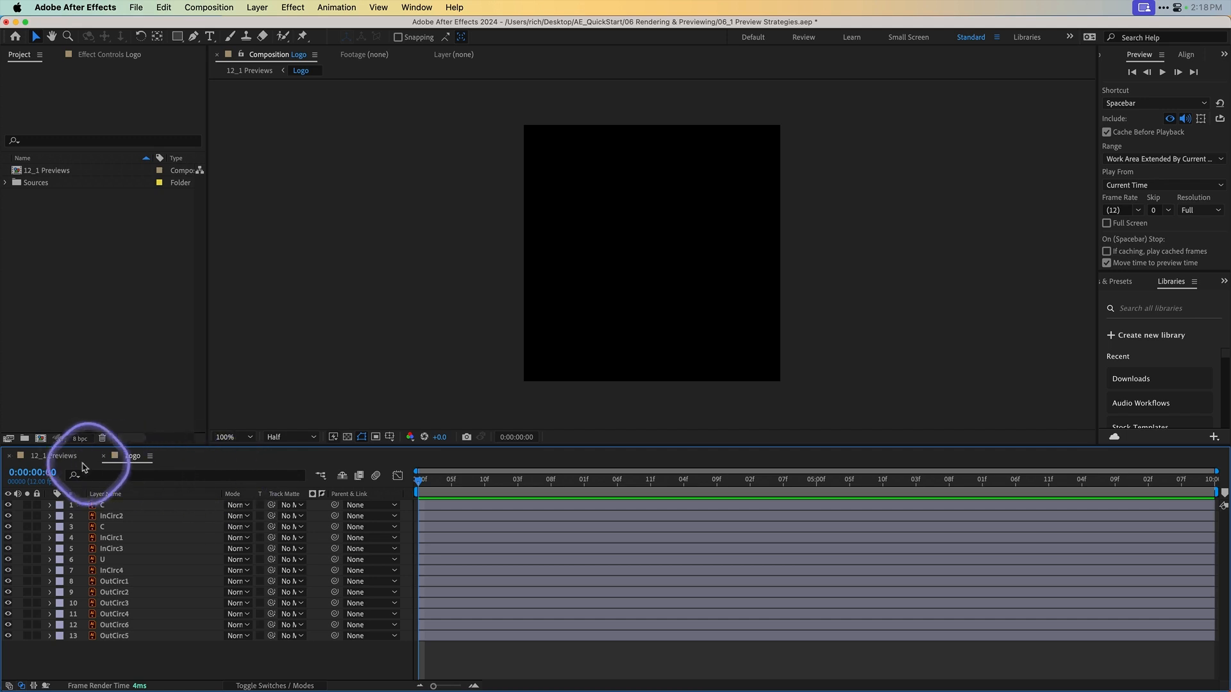
- Return to the 12_1 Previews composition and set its Fast Previews to Off (Final Quality)
{"action": "left_click", "coordinate": [58, 456]}
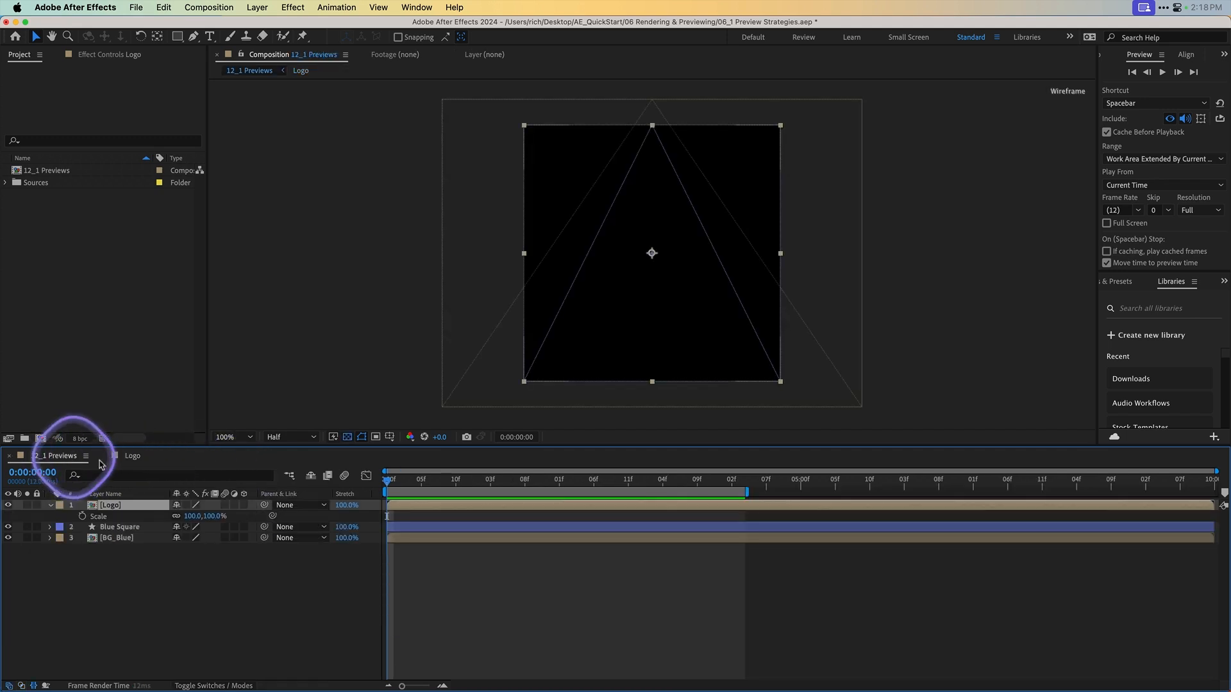
{"action": "left_click", "coordinate": [332, 437]}
{"action": "left_click", "coordinate": [339, 450]}
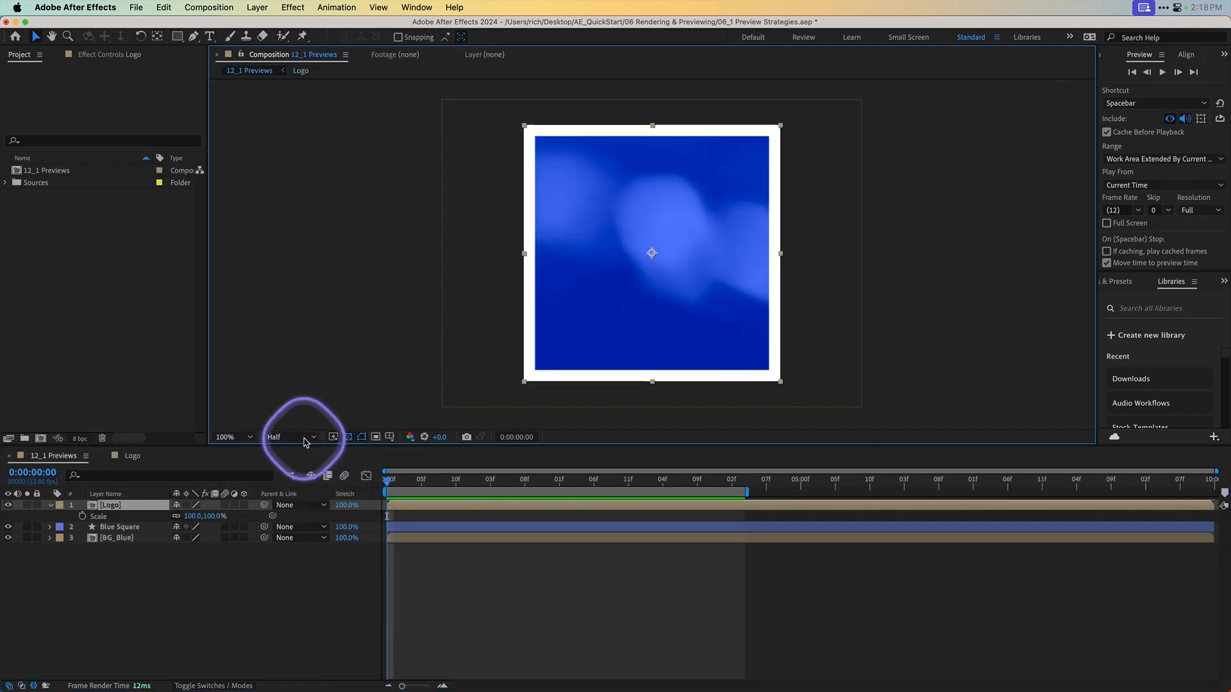
- Set the preview resolution to Full and play the composition from the start, stopping at about 0:00:03:05
{"action": "left_click", "coordinate": [293, 437]}
{"action": "left_click", "coordinate": [295, 452]}
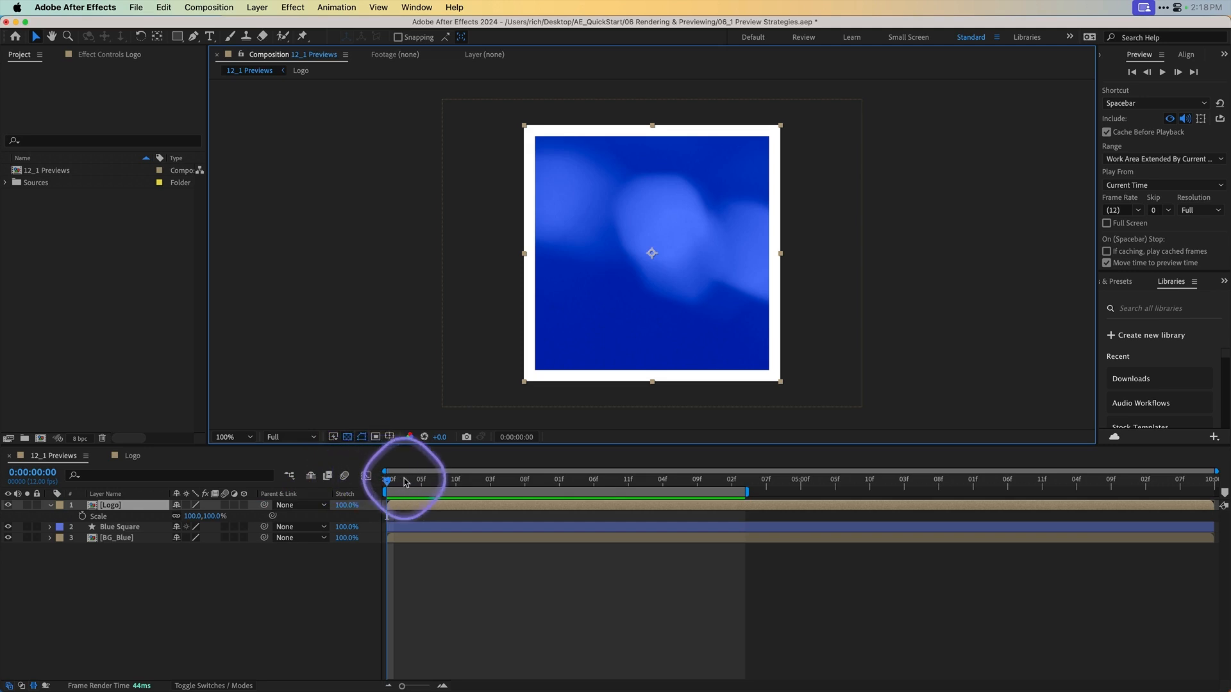
{"action": "key", "text": "space"}
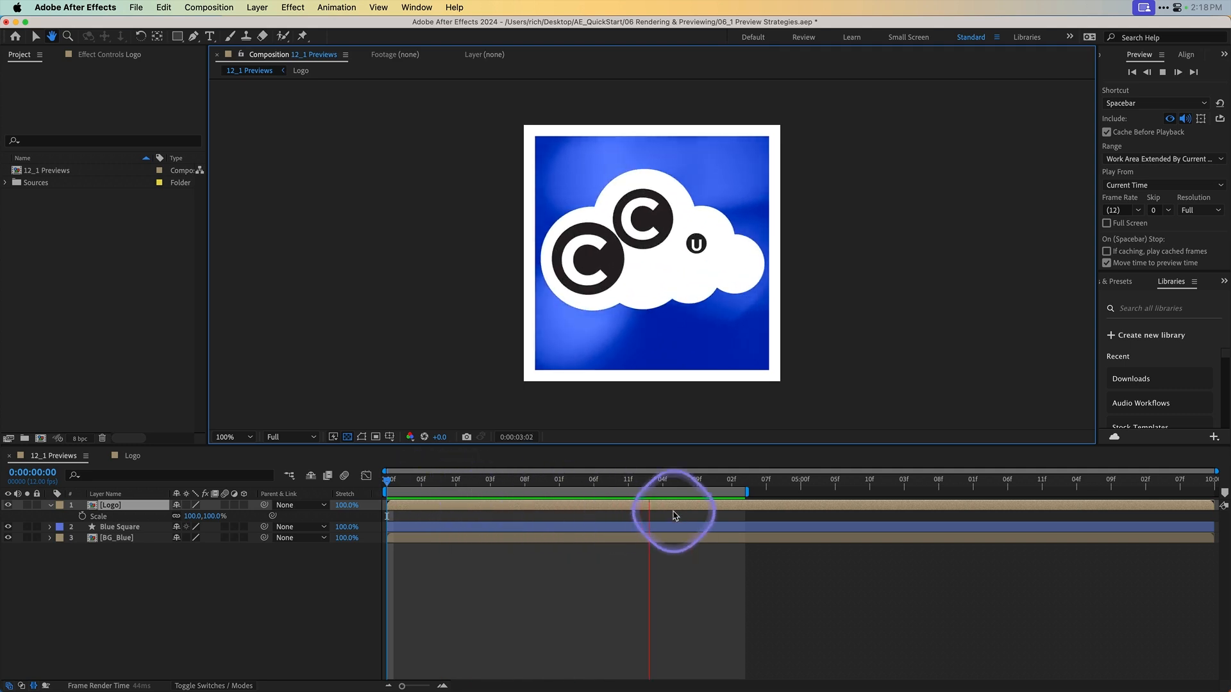
{"action": "left_click", "coordinate": [673, 516]}
- Extend the end of the work area and slide the whole work area later so it starts just after 2 seconds
{"action": "left_click_drag", "start_coordinate": [744, 491], "coordinate": [959, 487]}
{"action": "left_click_drag", "start_coordinate": [391, 495], "coordinate": [570, 498]}
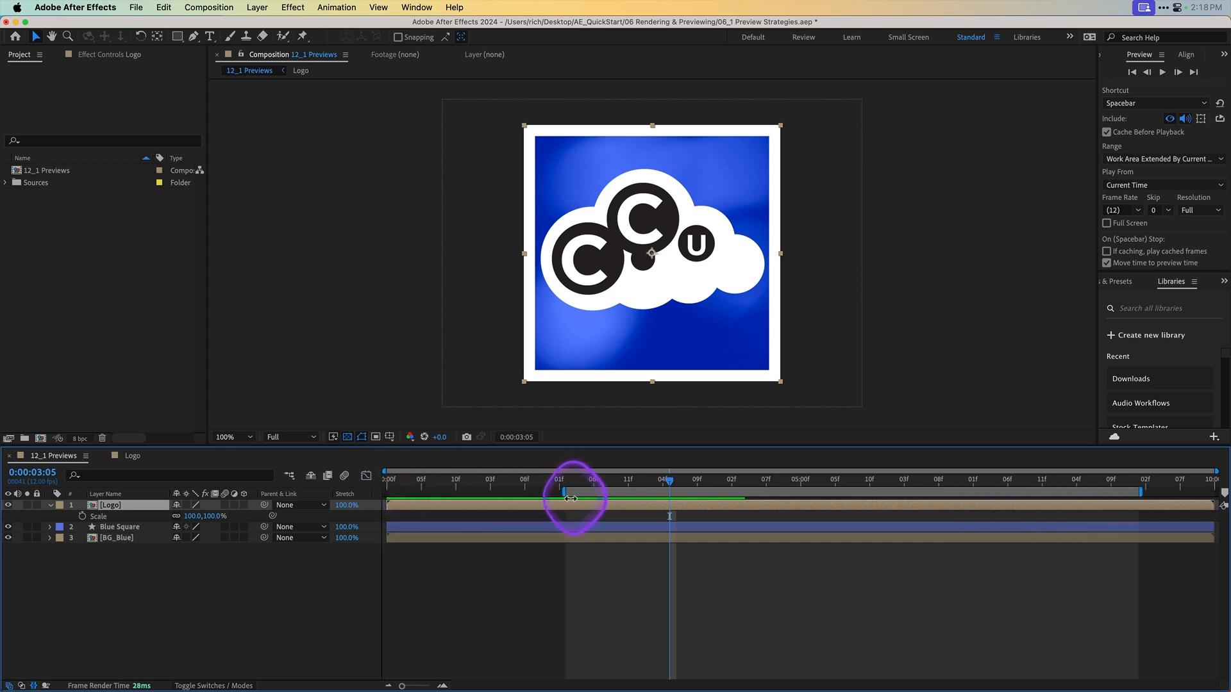
- Preview the animation from 0:00:01:10, and slide the work area earlier so it starts at about 1 second
{"action": "left_click", "coordinate": [538, 483]}
{"action": "key", "text": "space"}
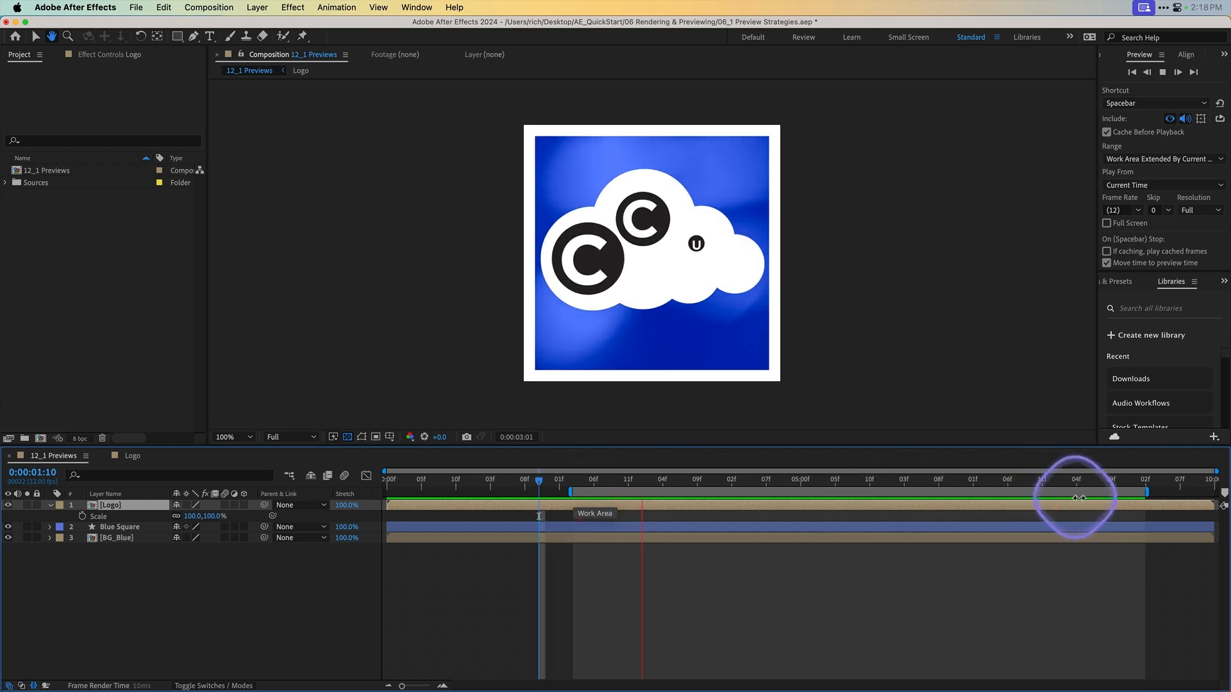
{"action": "key", "text": "space"}
{"action": "left_click_drag", "start_coordinate": [1146, 494], "coordinate": [1044, 494]}
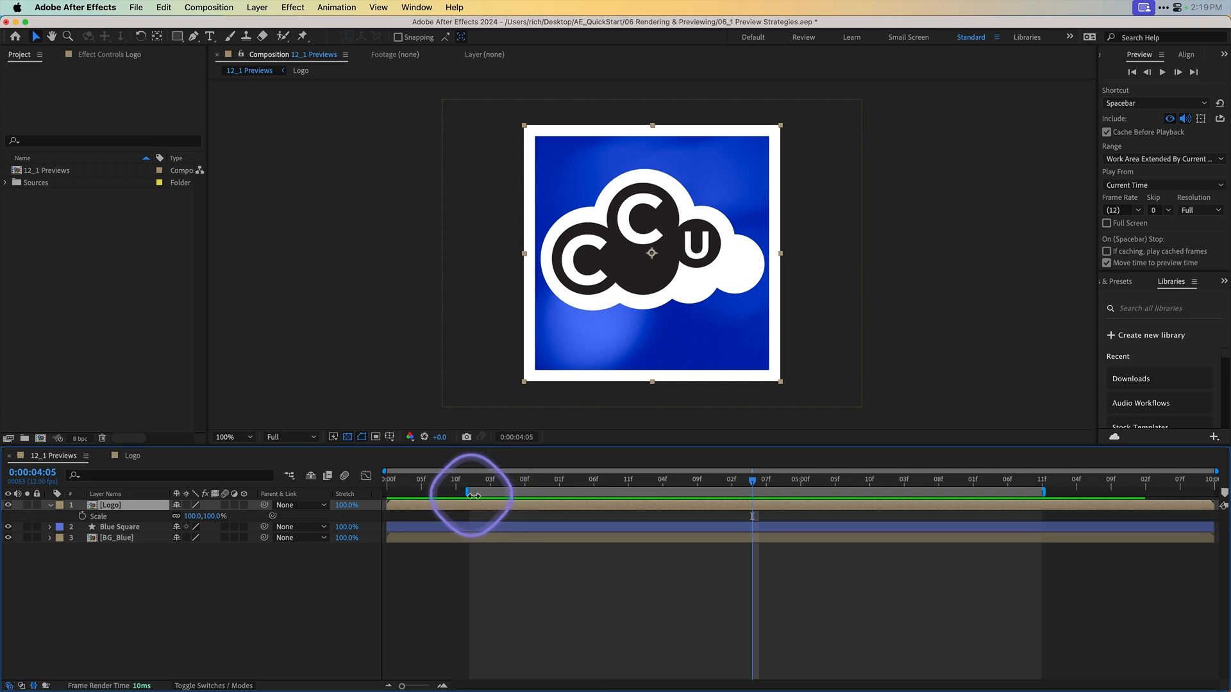
- Set the work area to start at 0:00:00:07 and end at 0:00:02:01, and preview that range
{"action": "left_click_drag", "start_coordinate": [469, 495], "coordinate": [434, 489]}
{"action": "key", "text": "b"}
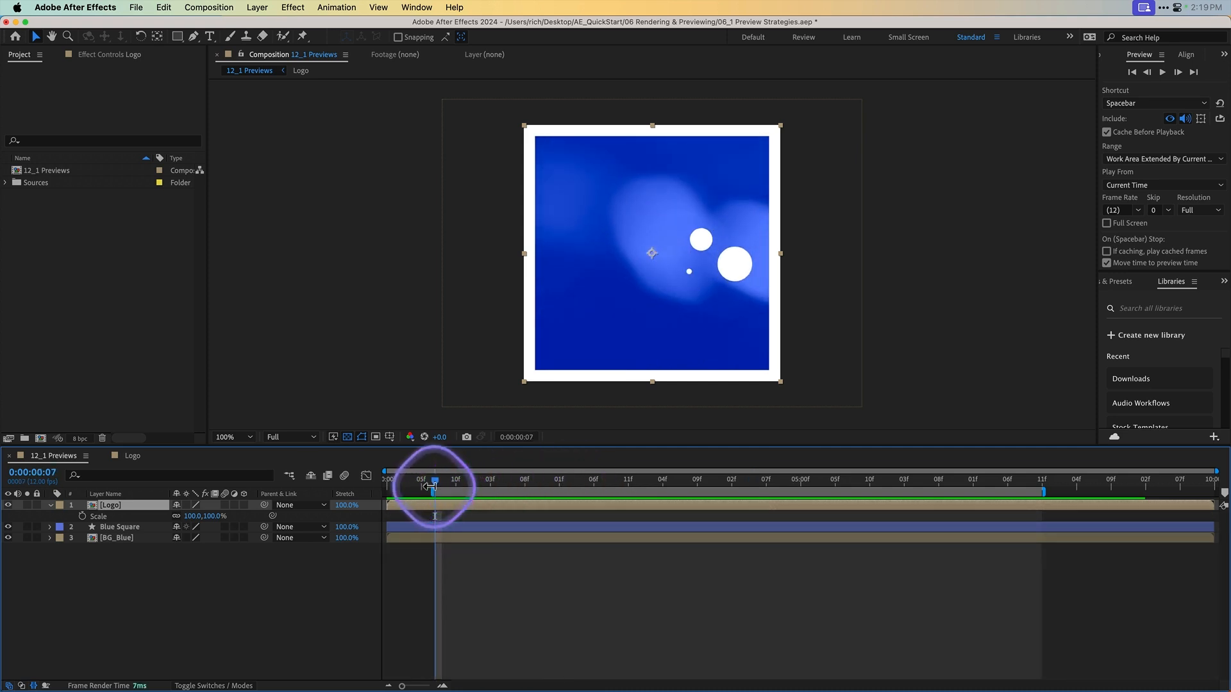
{"action": "left_click", "coordinate": [559, 485]}
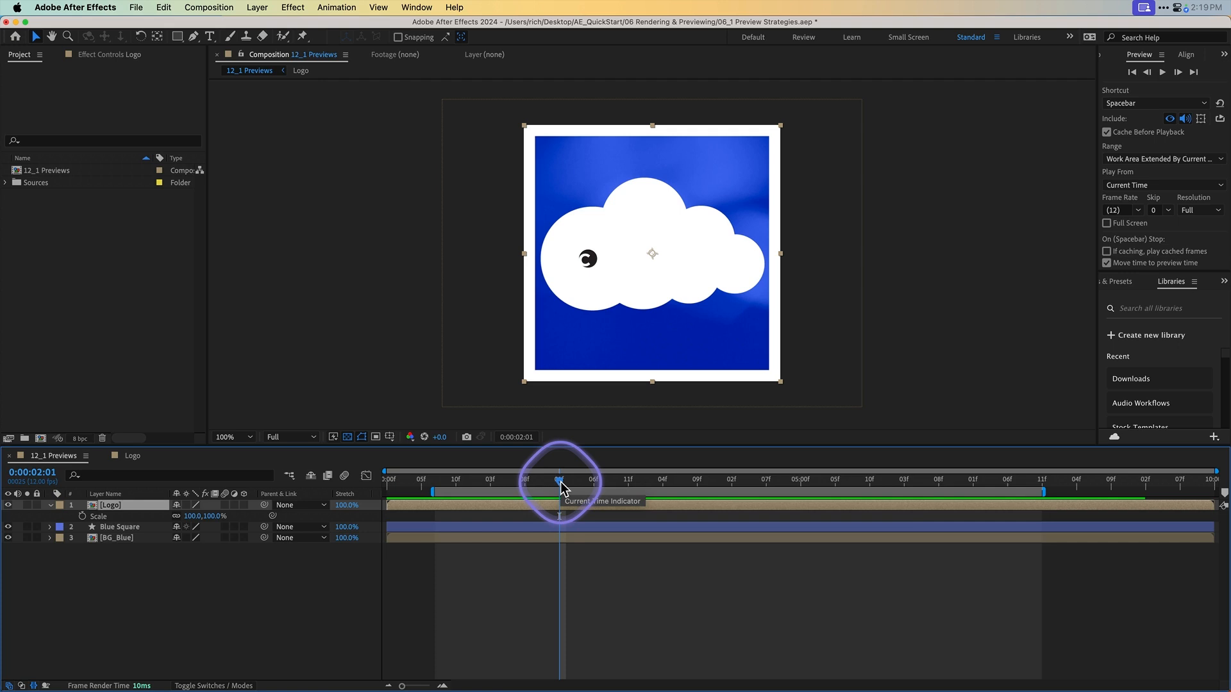
{"action": "key", "text": "n"}
{"action": "key", "text": "space"}
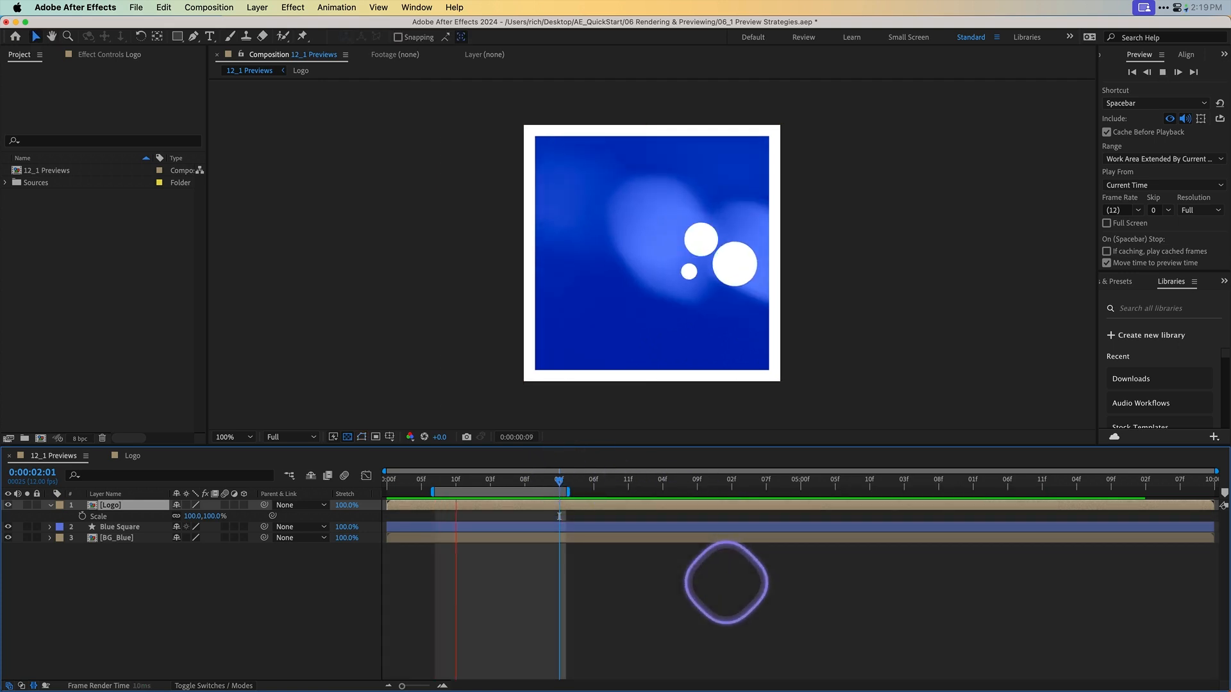
{"action": "left_click", "coordinate": [726, 583]}
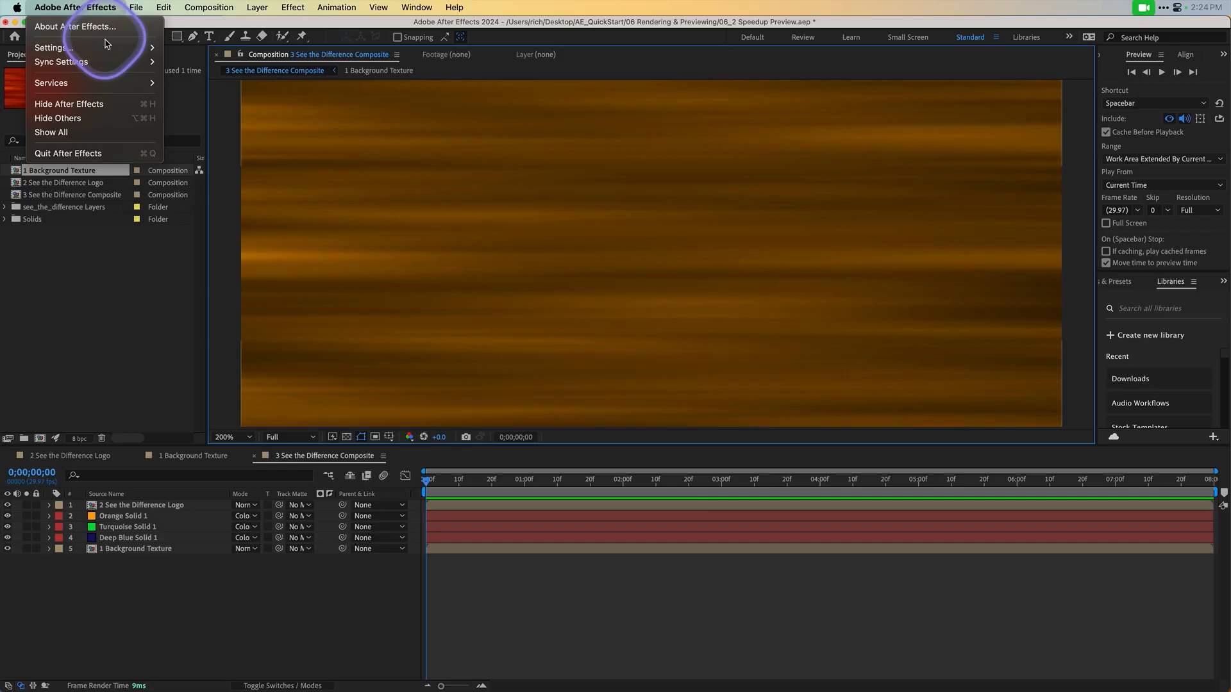
- Empty the disk cache in the Media & Disk Cache preferences and accept the preferences
{"action": "mouse_move", "coordinate": [96, 47]}
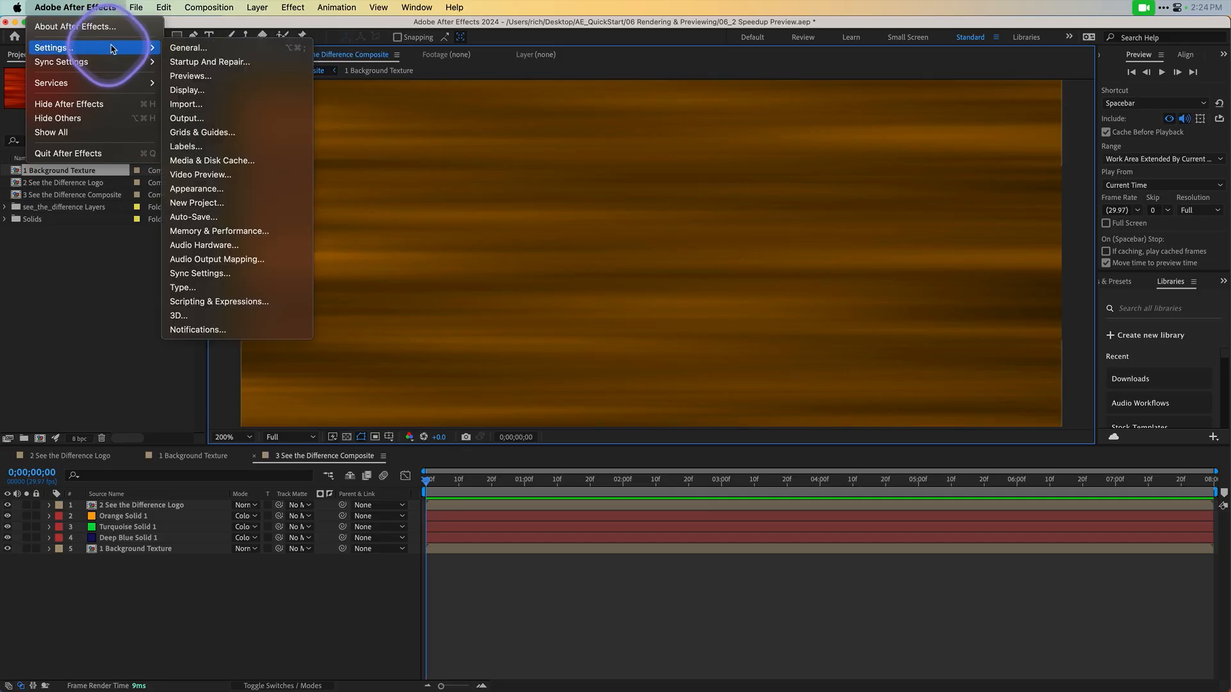
{"action": "left_click", "coordinate": [232, 160]}
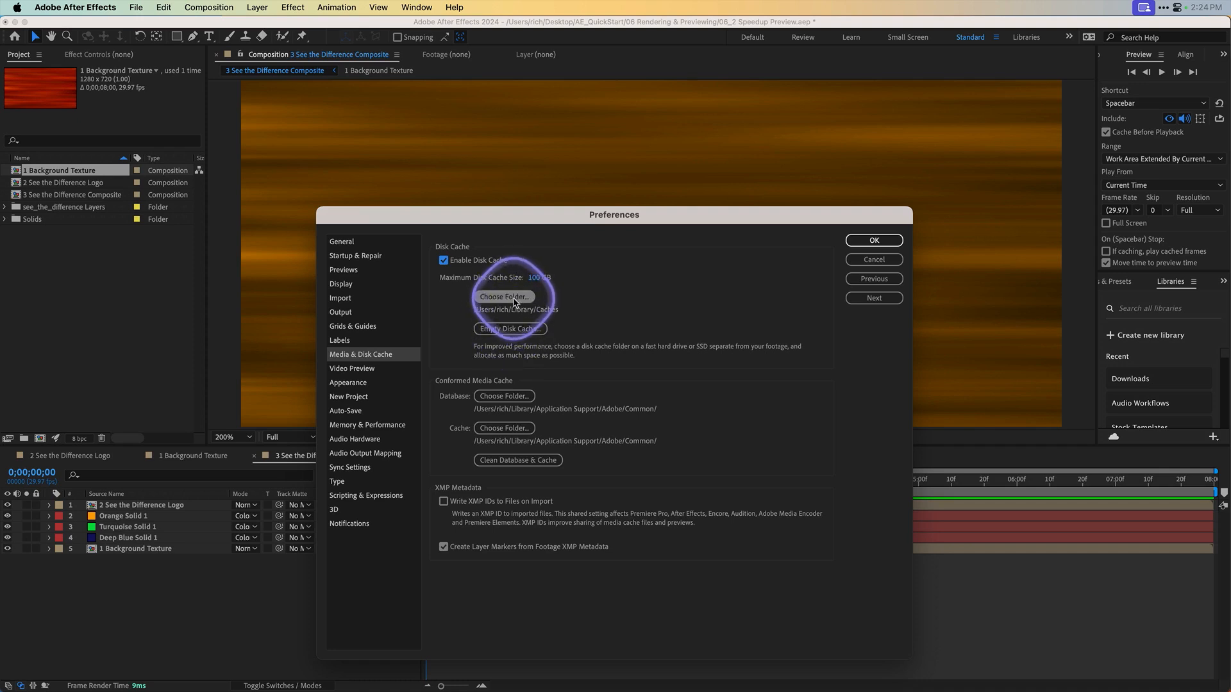
{"action": "left_click", "coordinate": [519, 328]}
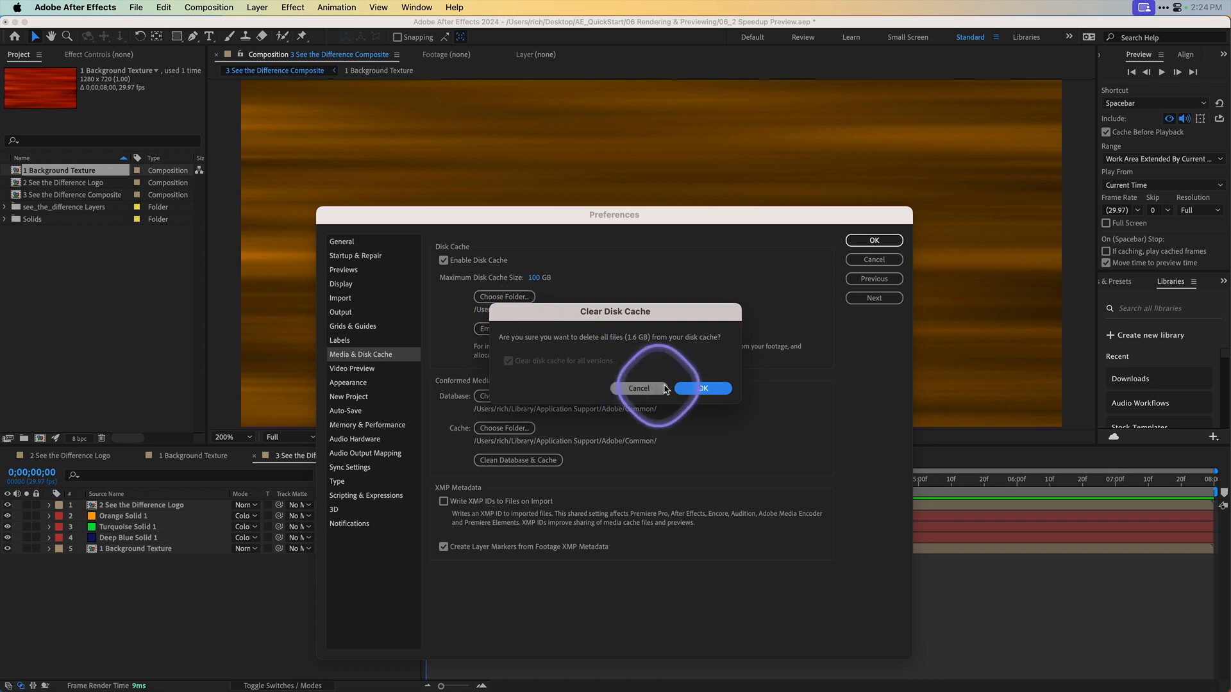
{"action": "left_click", "coordinate": [687, 390]}
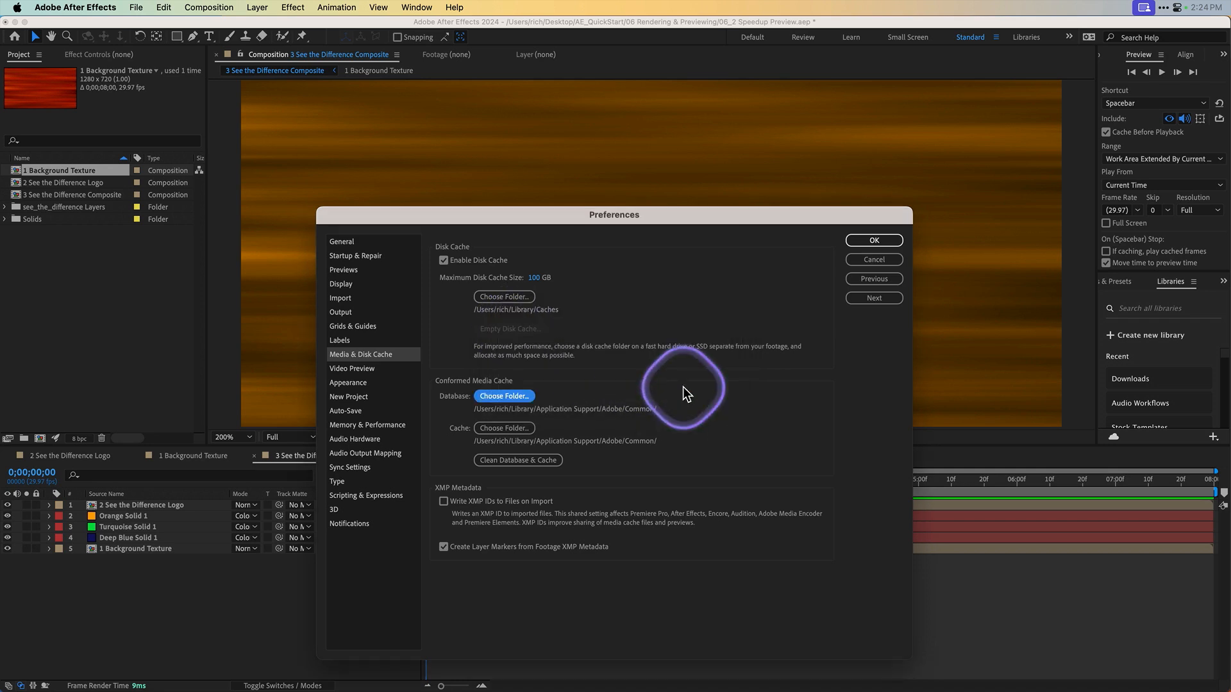
{"action": "left_click", "coordinate": [874, 240]}
- Open the 2 See the Difference Logo composition and preview it from the start, stopping at 0;00;03;28
{"action": "left_click", "coordinate": [88, 463]}
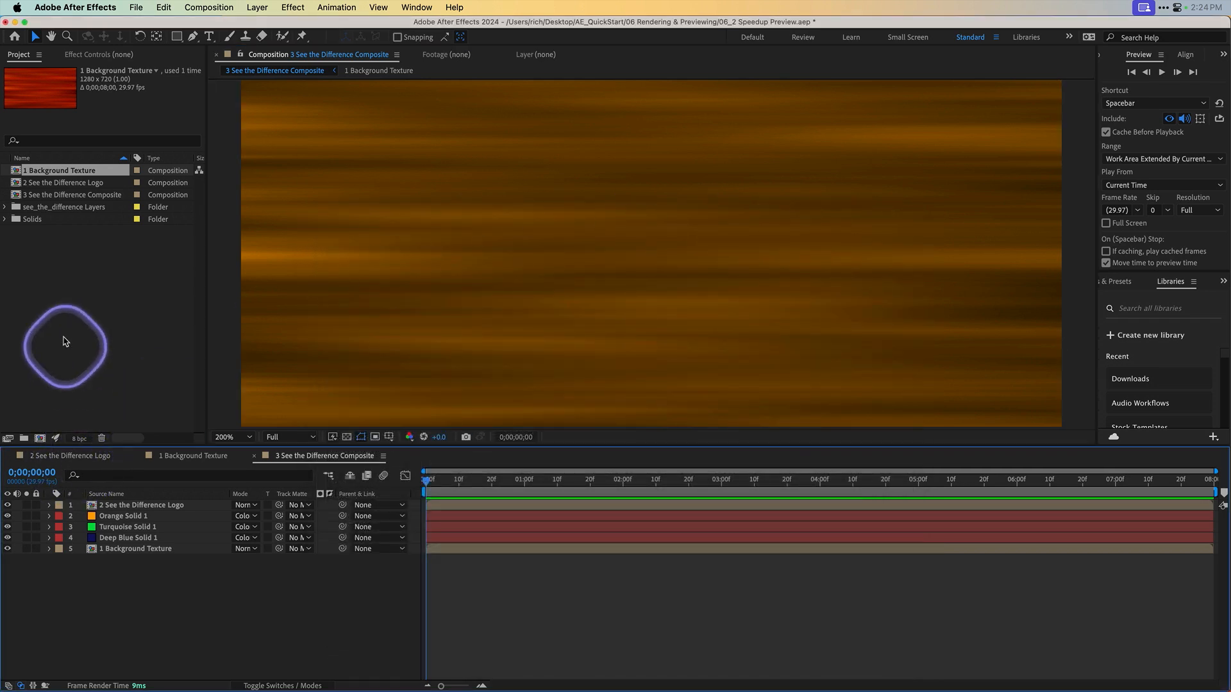
{"action": "double_click", "coordinate": [16, 186]}
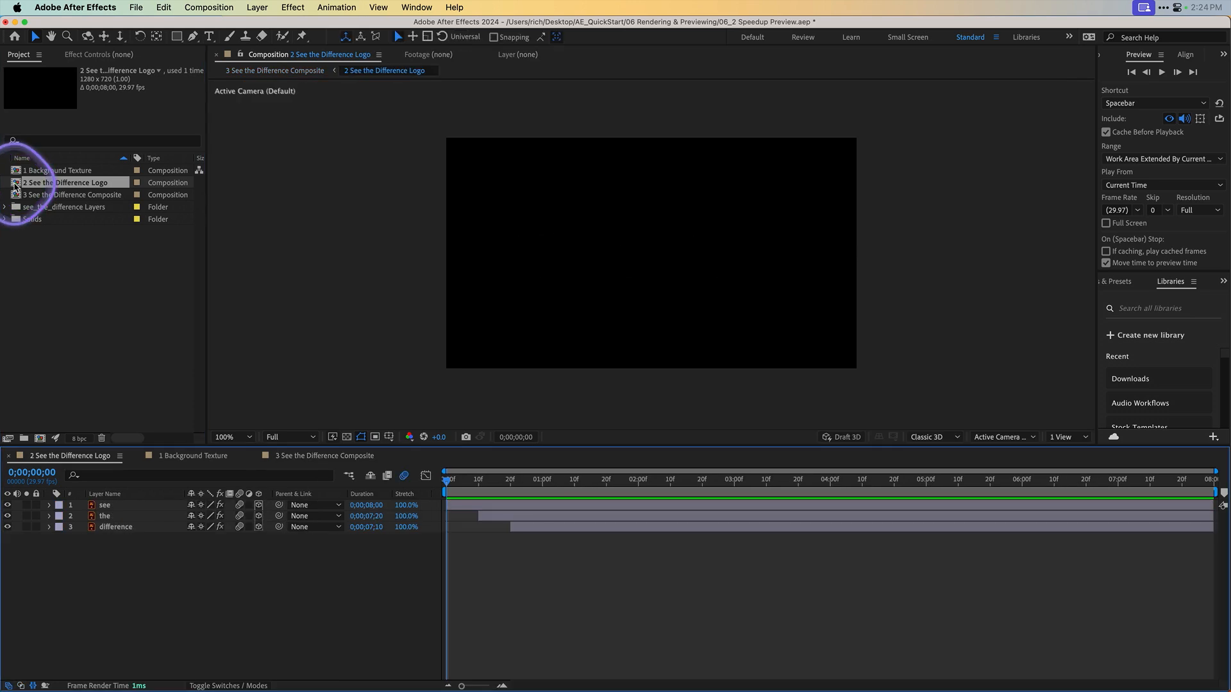
{"action": "key", "text": "space"}
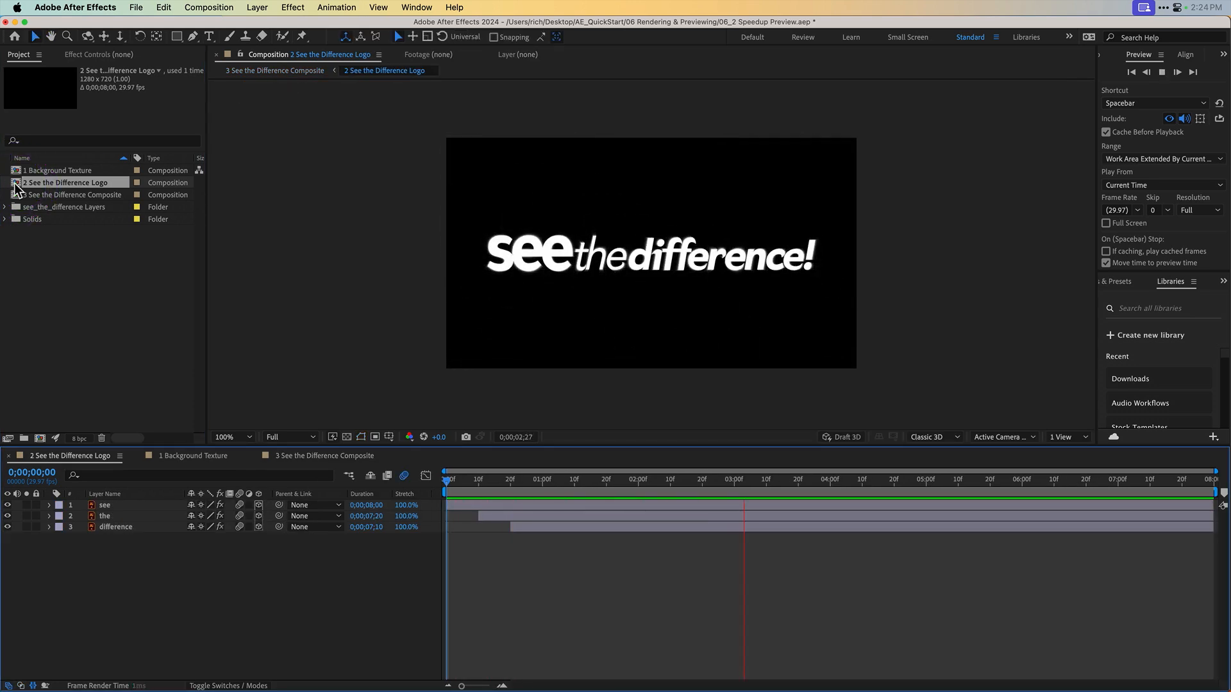
{"action": "left_click", "coordinate": [349, 383]}
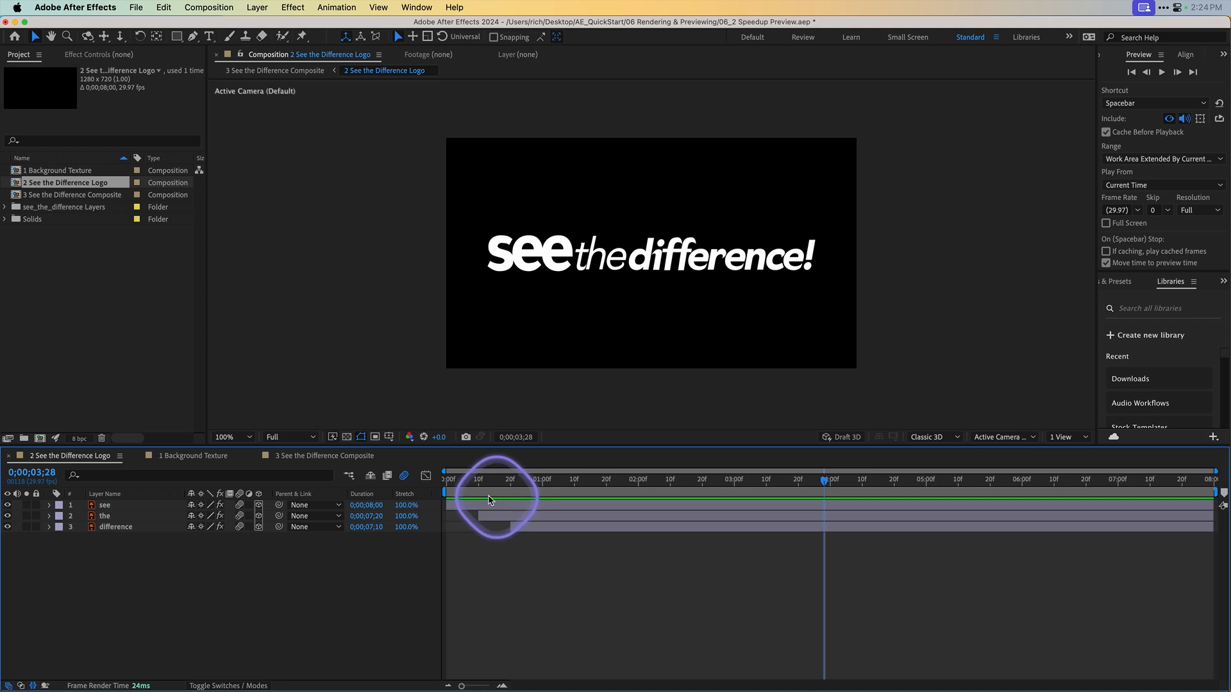
- Check the resolution and Fast Previews options of the logo composition, leaving both settings as they are
{"action": "left_click", "coordinate": [311, 439]}
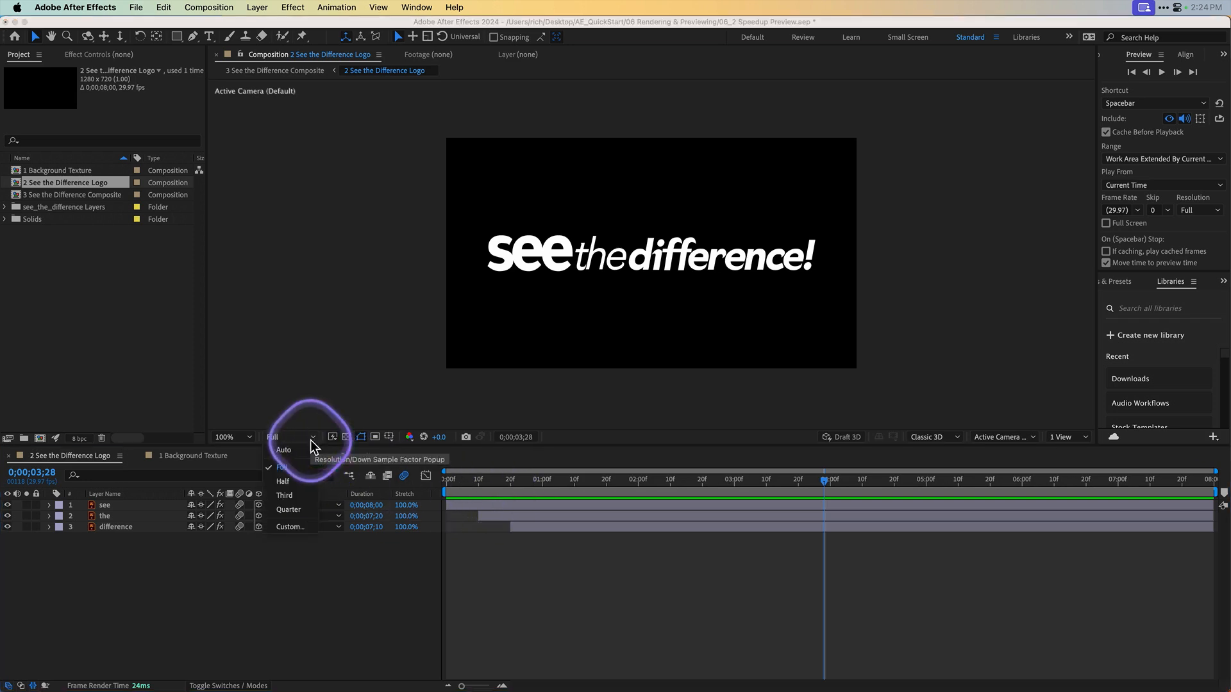
{"action": "key", "text": "Escape"}
{"action": "left_click", "coordinate": [332, 437]}
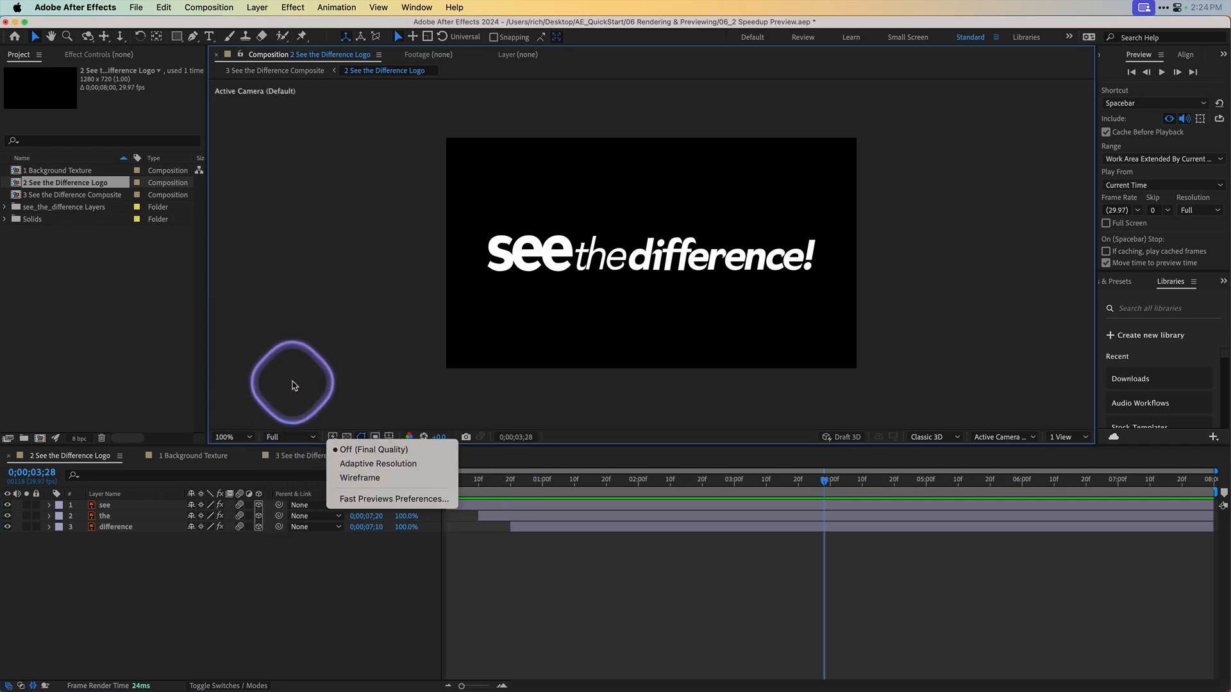
{"action": "left_click", "coordinate": [293, 383]}
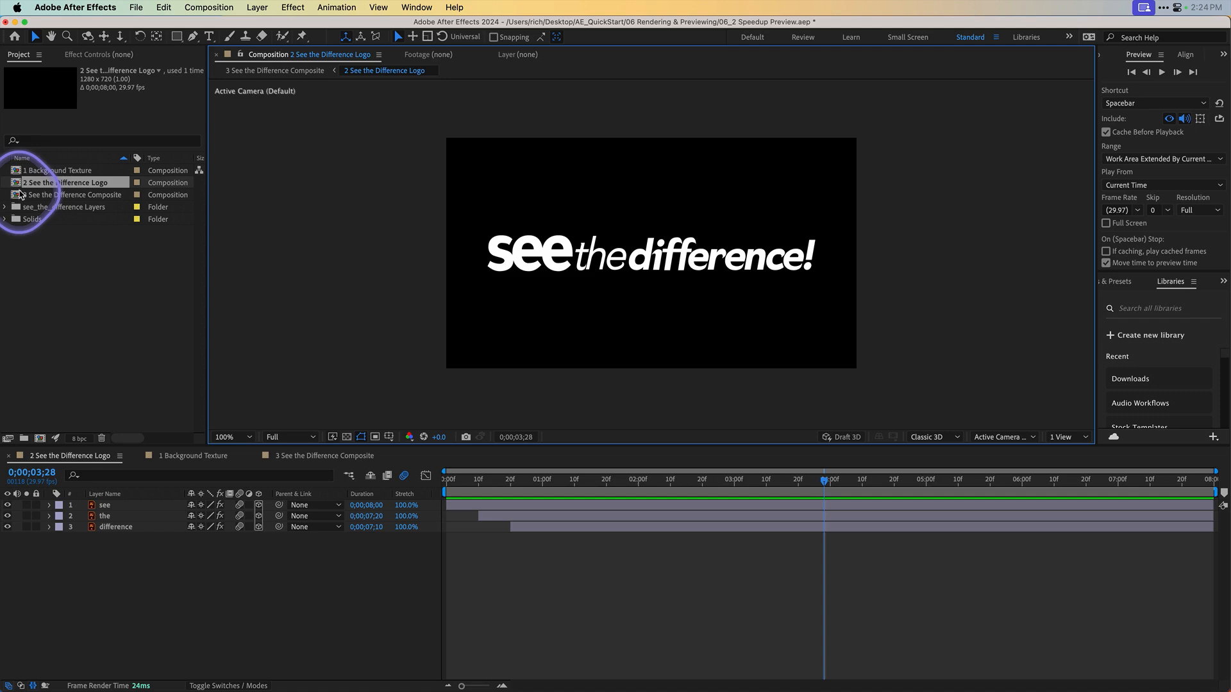
- Open and preview the 1 Background Texture composition, and switch to 3 See the Difference Composite
{"action": "double_click", "coordinate": [26, 170]}
{"action": "key", "text": "space"}
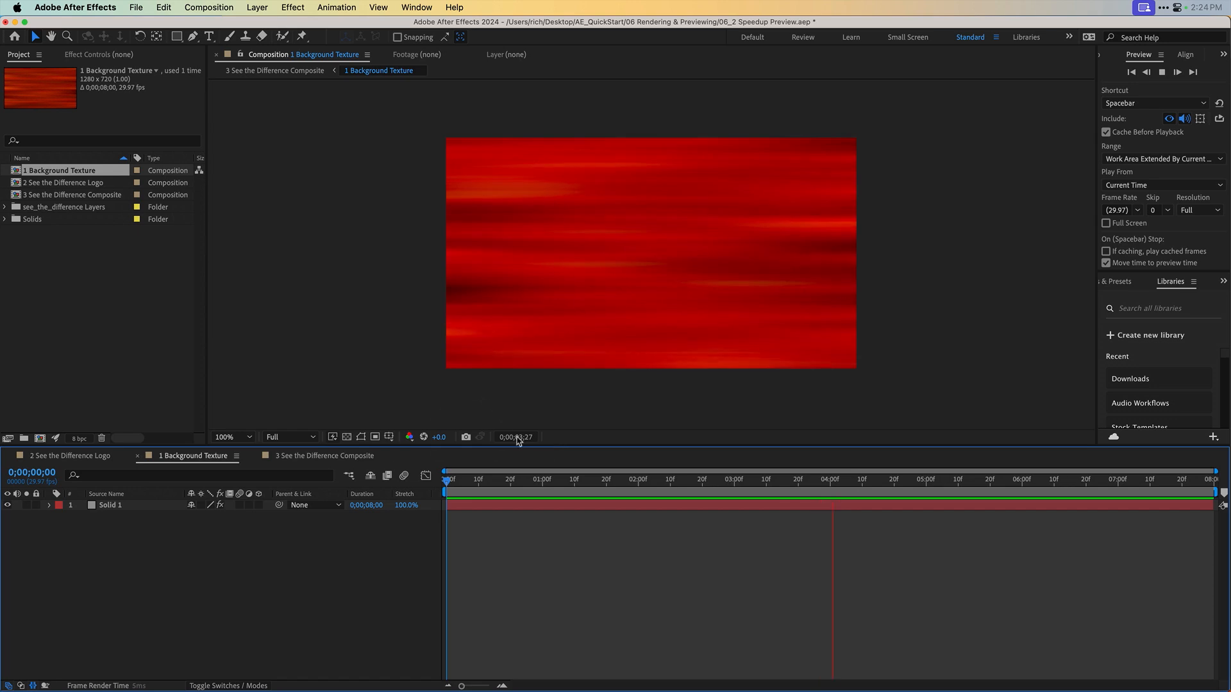
{"action": "left_click", "coordinate": [286, 455]}
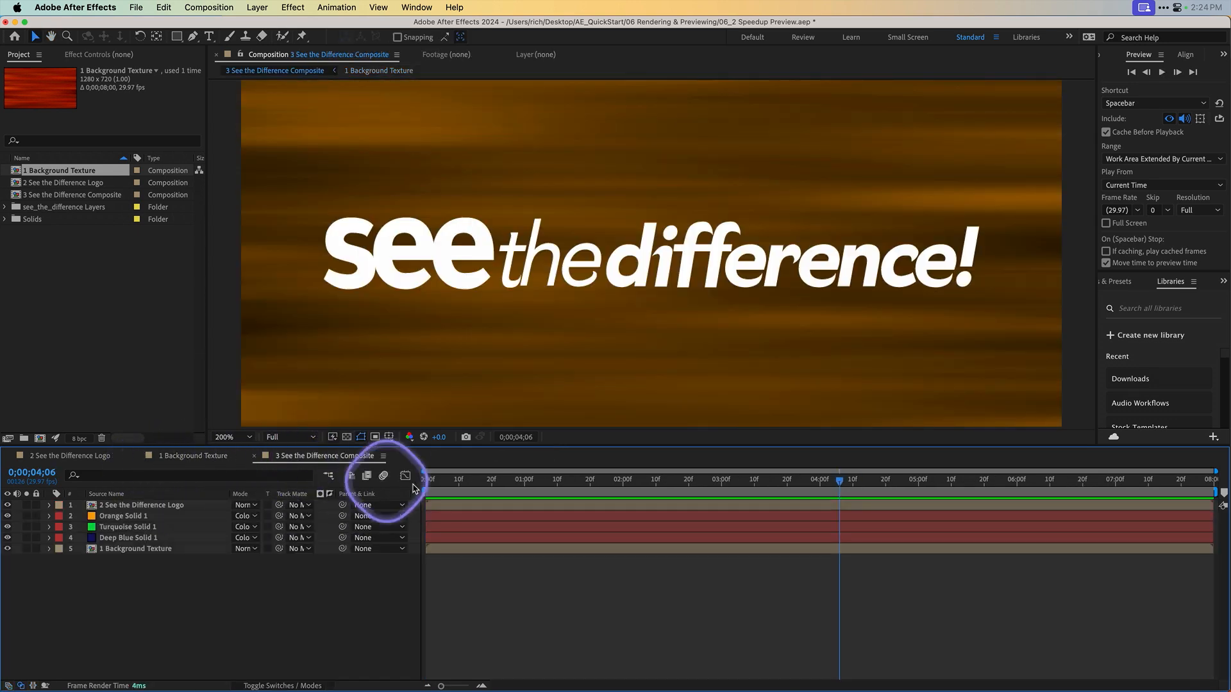
- Hide the Orange Solid 1, Turquoise Solid 1 and Deep Blue Solid 1 layers, and preview the composite from its first frame
{"action": "left_click", "coordinate": [426, 489]}
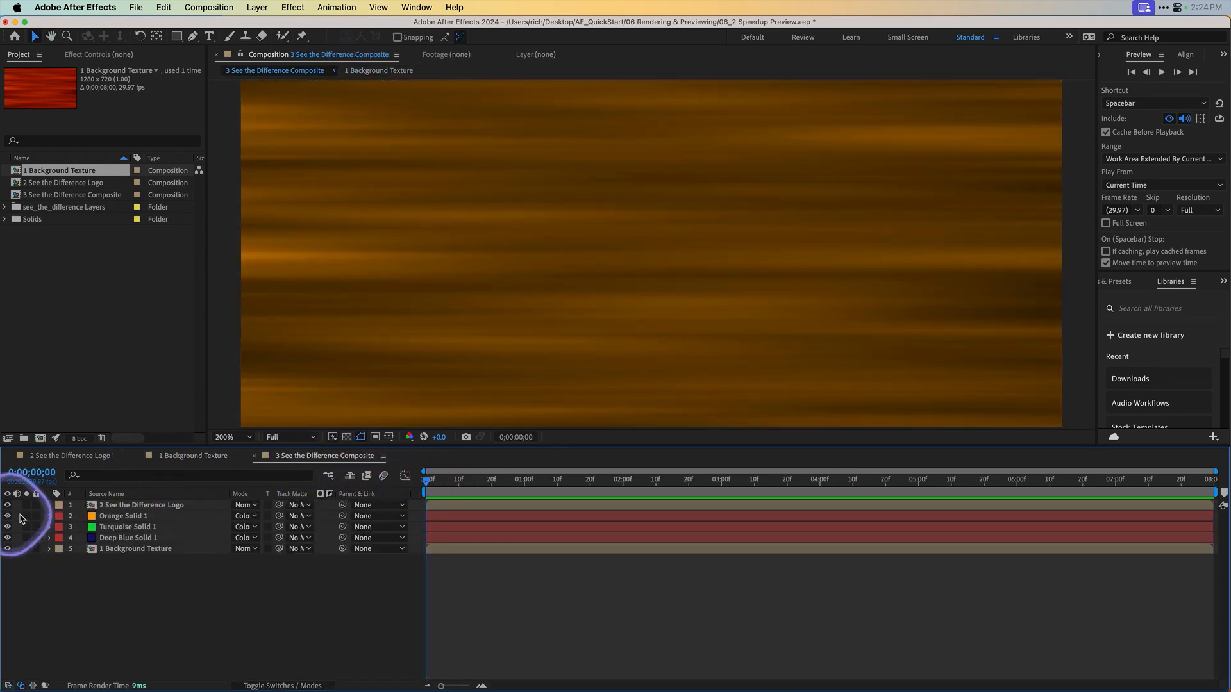
{"action": "left_click", "coordinate": [8, 516]}
{"action": "left_click", "coordinate": [7, 527]}
{"action": "left_click", "coordinate": [8, 538]}
{"action": "key", "text": "space"}
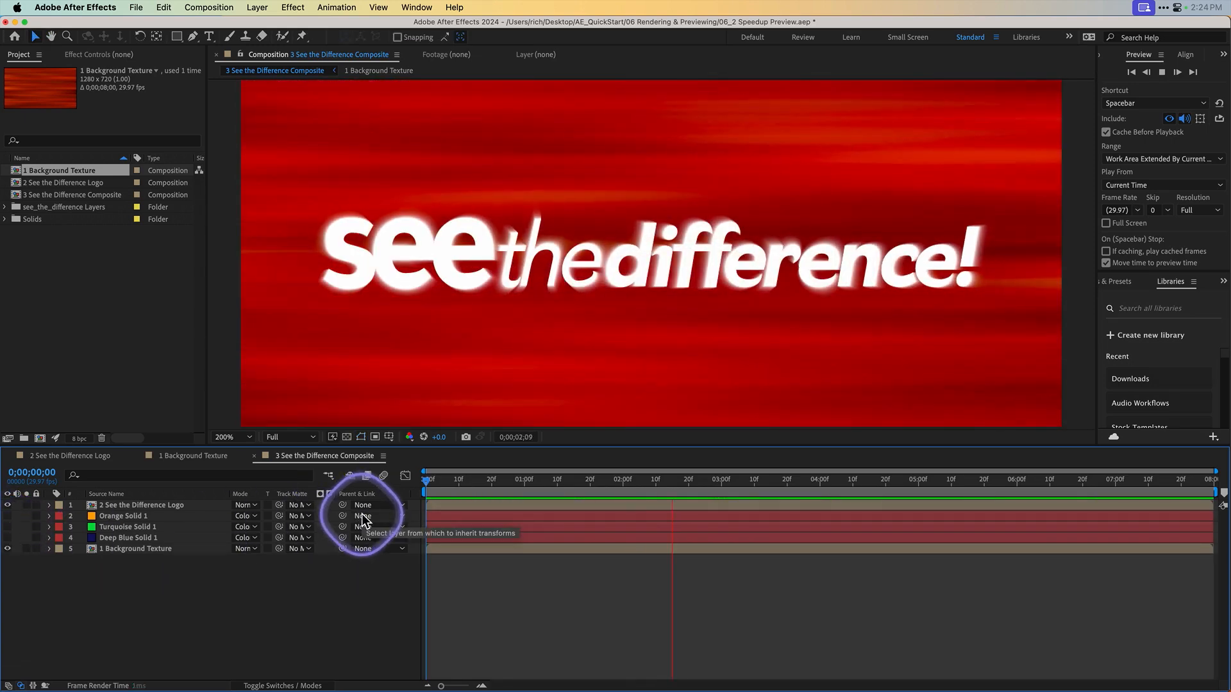
- Set the viewer magnification to Fit, and preview the composite with Deep Blue Solid 1 shown, stopping at 0;00;02;29
{"action": "left_click", "coordinate": [245, 439]}
{"action": "left_click", "coordinate": [246, 451]}
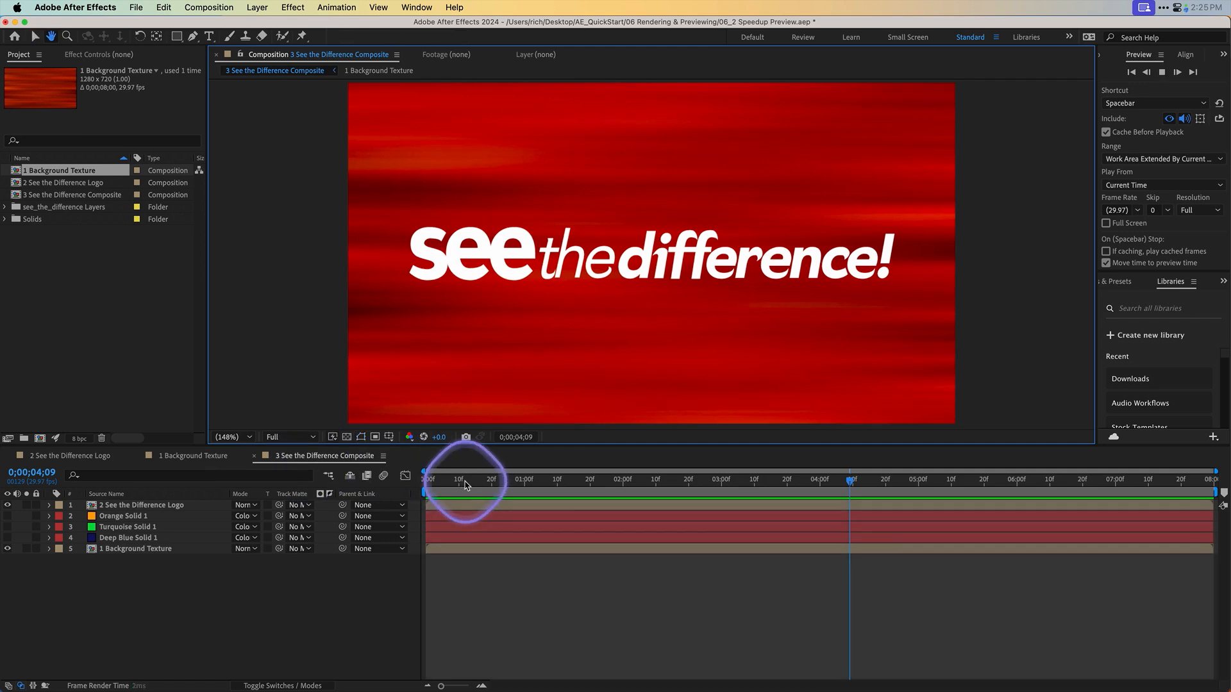
{"action": "left_click", "coordinate": [7, 538]}
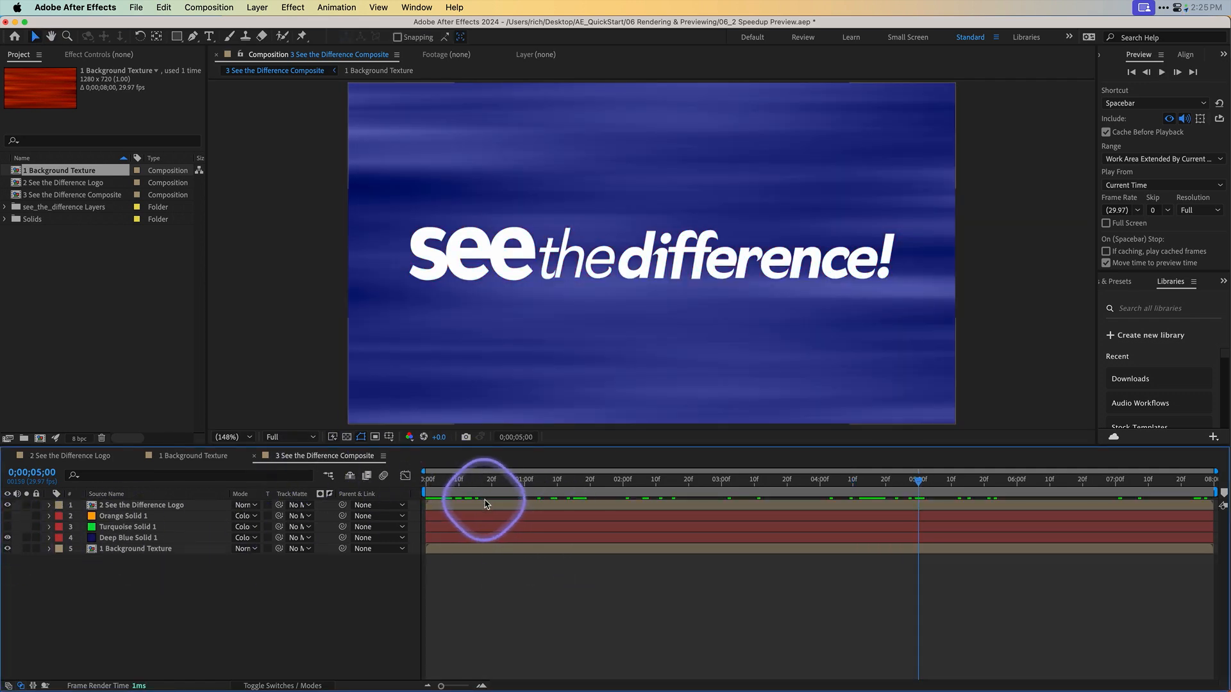
{"action": "key", "text": "space"}
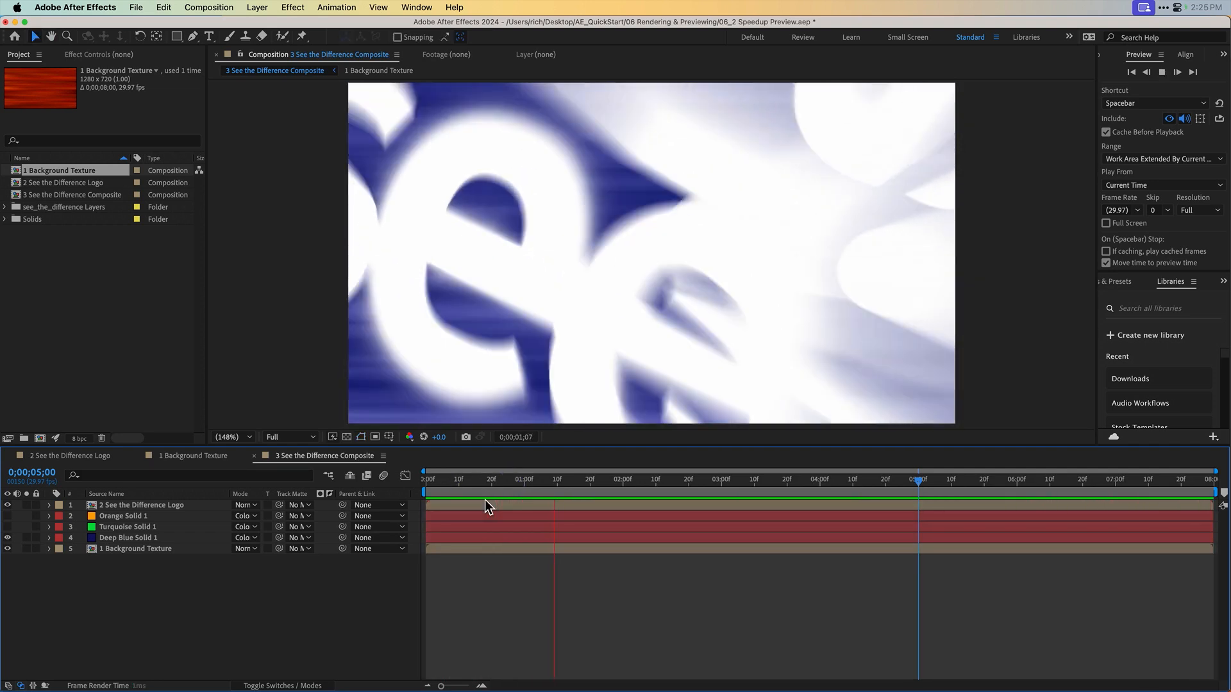
{"action": "key", "text": "space"}
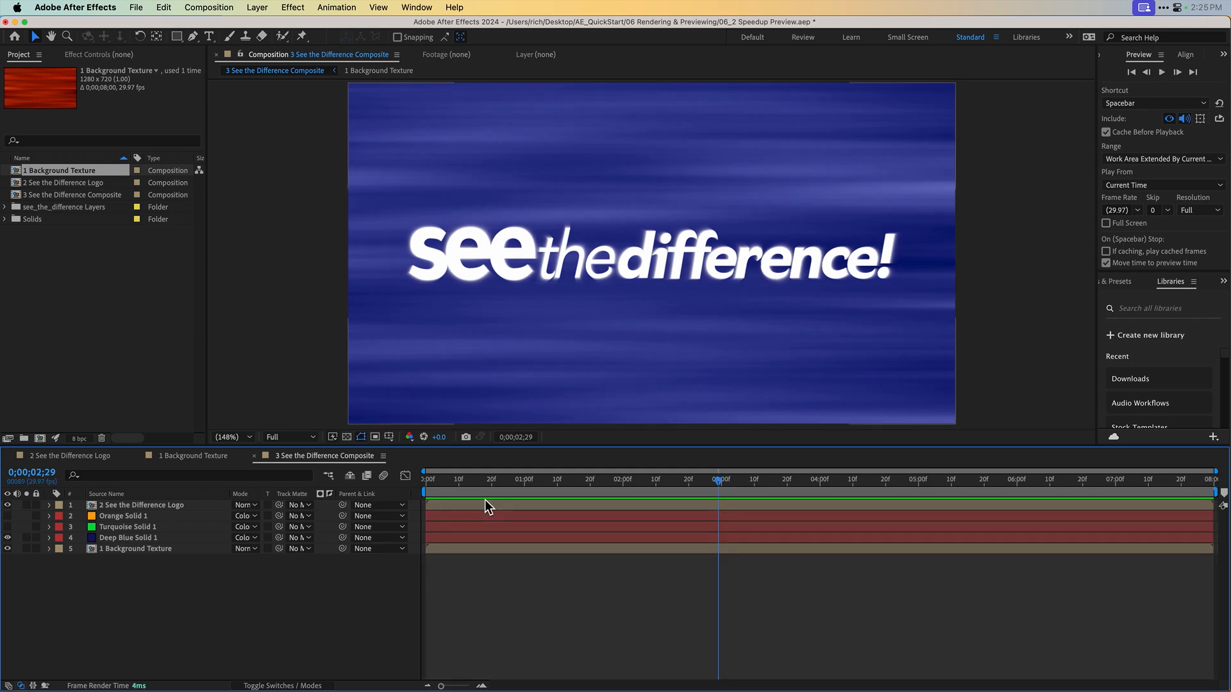
- Close the project with its changes saved, and reopen 06_2 Speedup Preview.aep from the recent projects
{"action": "left_click", "coordinate": [138, 7]}
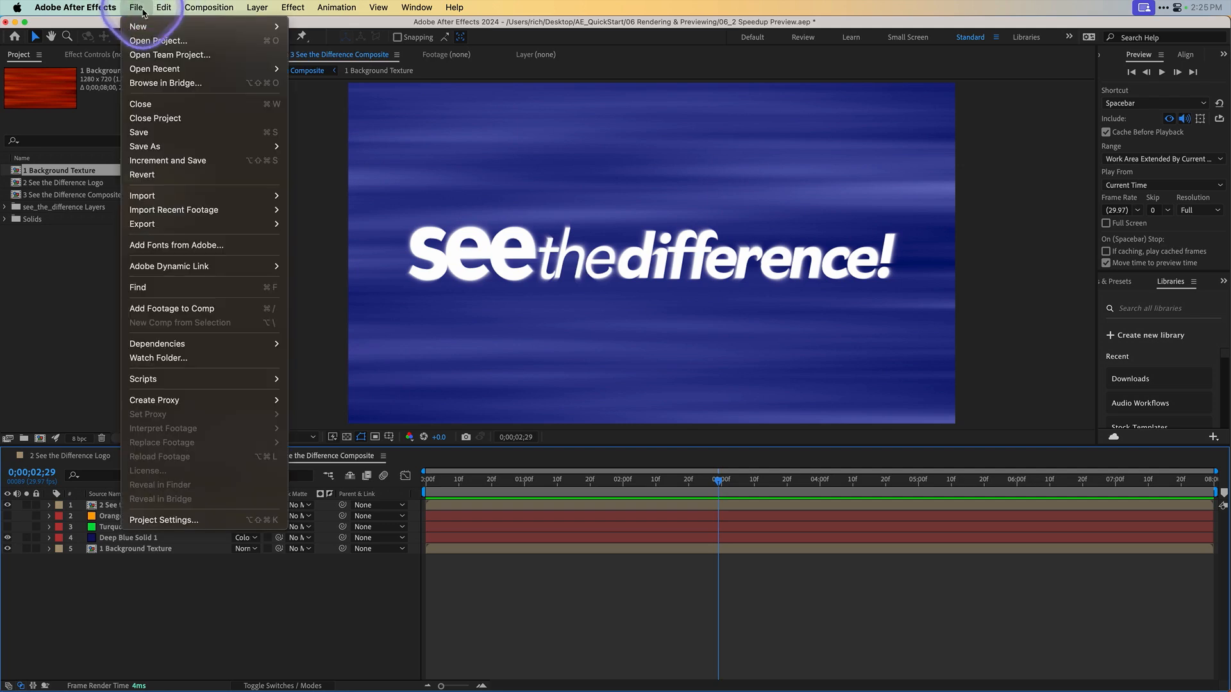
{"action": "left_click", "coordinate": [169, 120]}
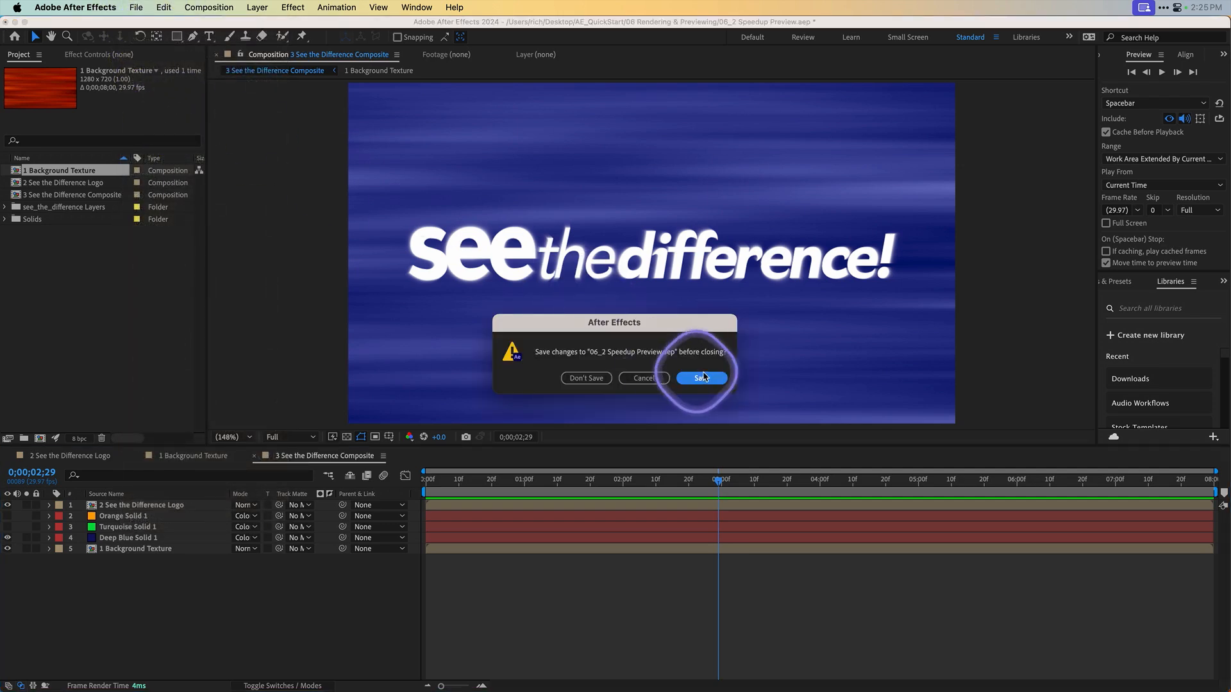
{"action": "left_click", "coordinate": [701, 378]}
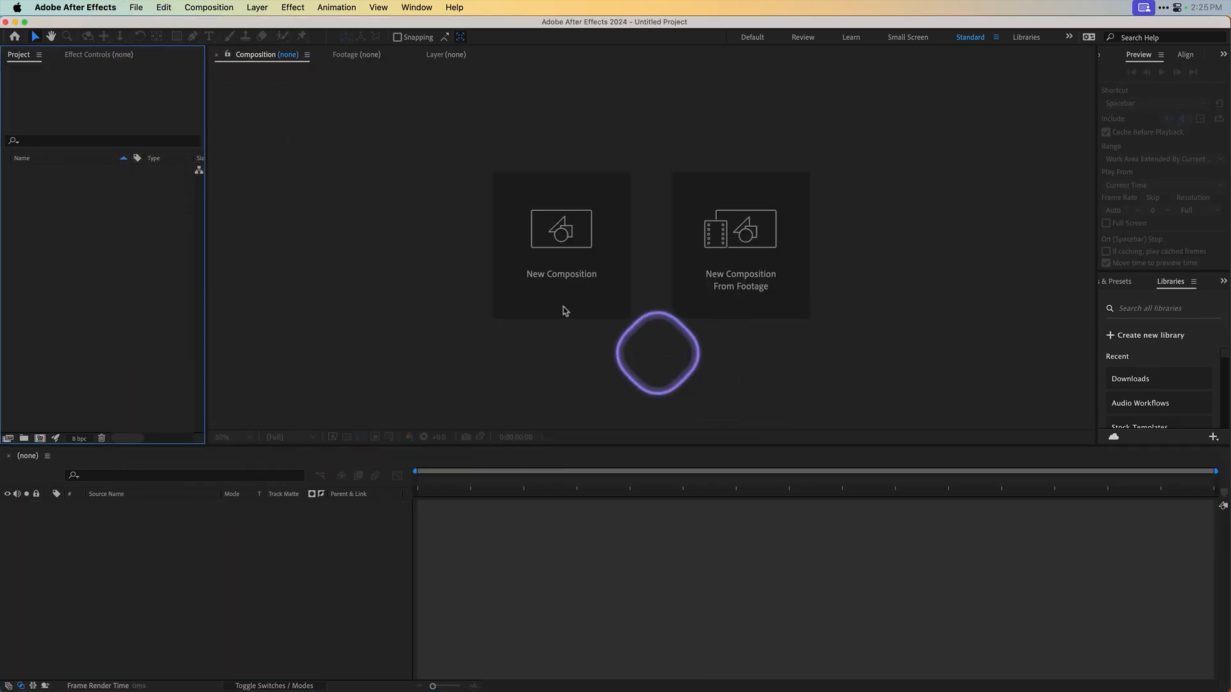
{"action": "left_click", "coordinate": [136, 7]}
{"action": "mouse_move", "coordinate": [173, 68]}
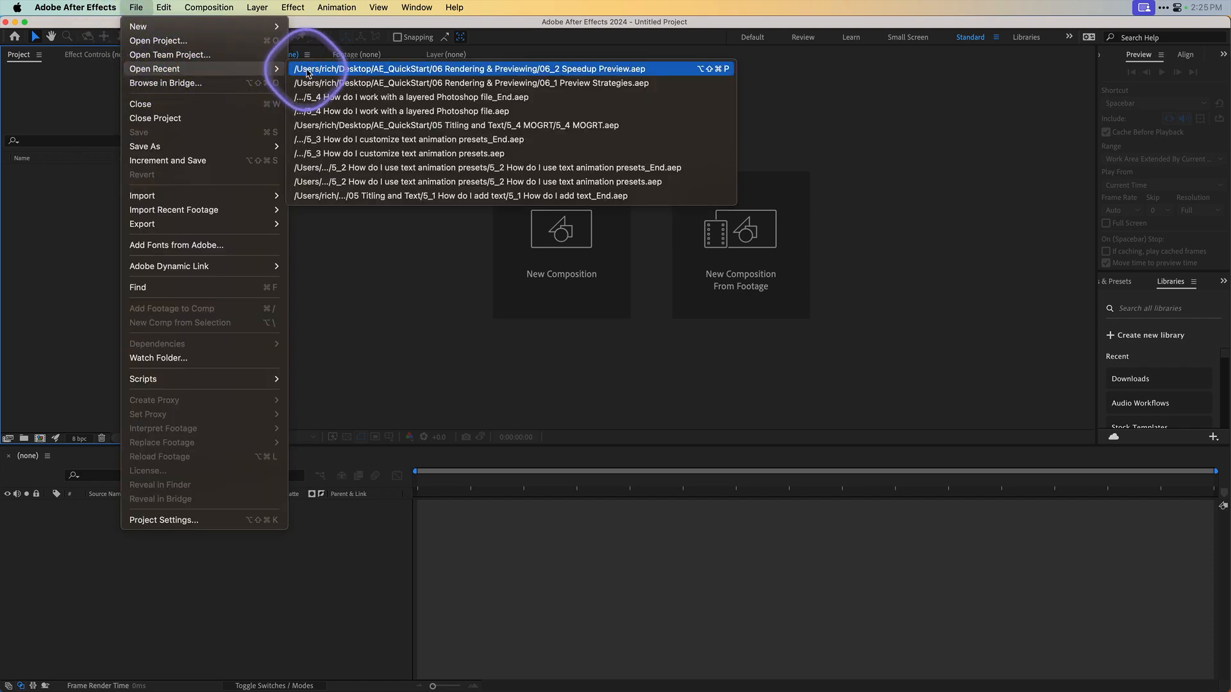
{"action": "left_click", "coordinate": [308, 71]}
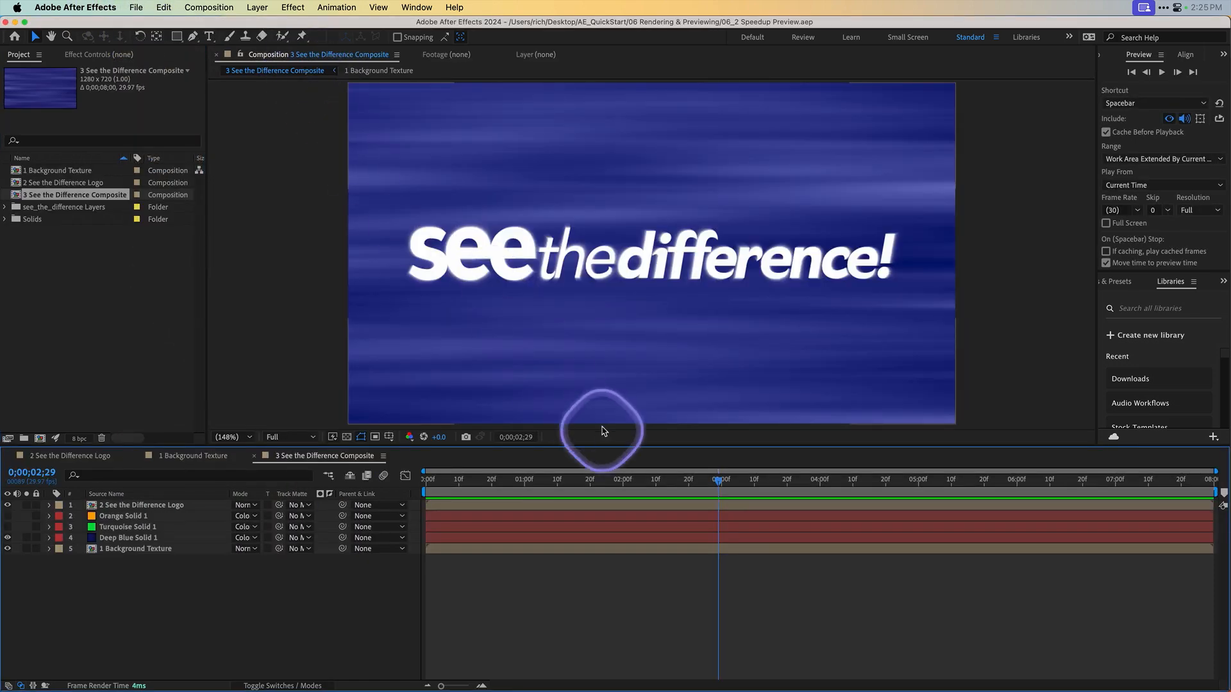
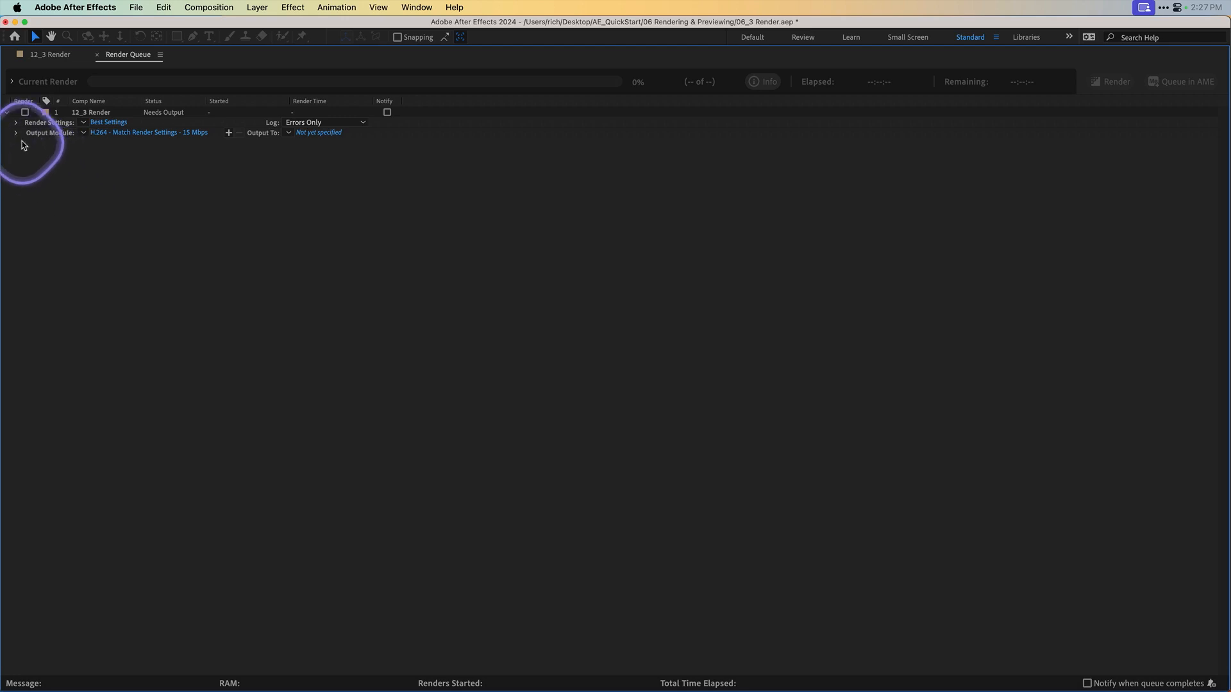
- Expand the render settings and output module details of the queued 12_3 Render item, and choose the Best Settings template
{"action": "left_click", "coordinate": [15, 132]}
{"action": "left_click", "coordinate": [17, 122]}
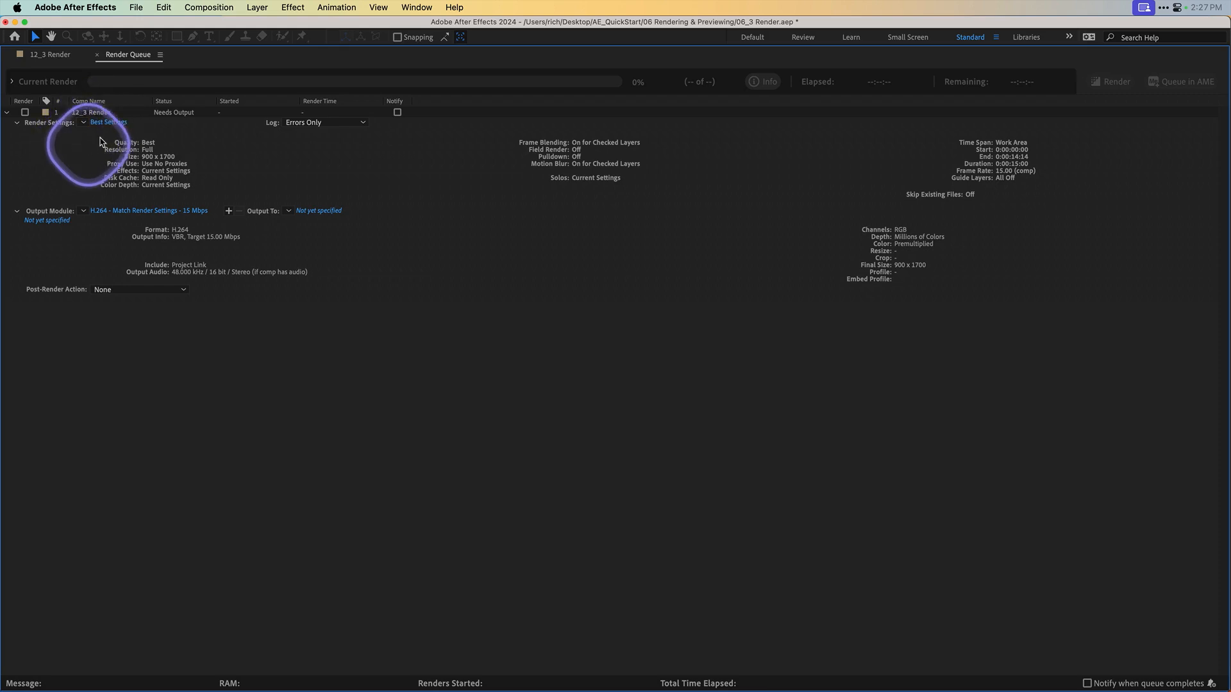
{"action": "left_click", "coordinate": [84, 124]}
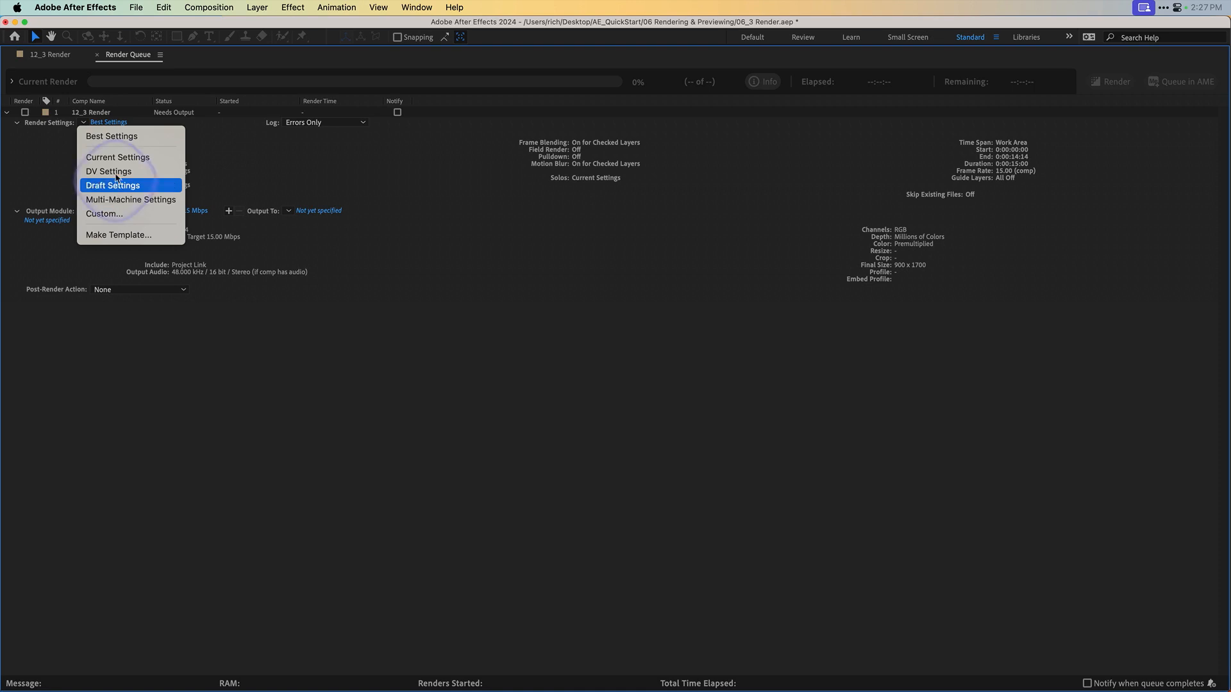
{"action": "left_click", "coordinate": [106, 137]}
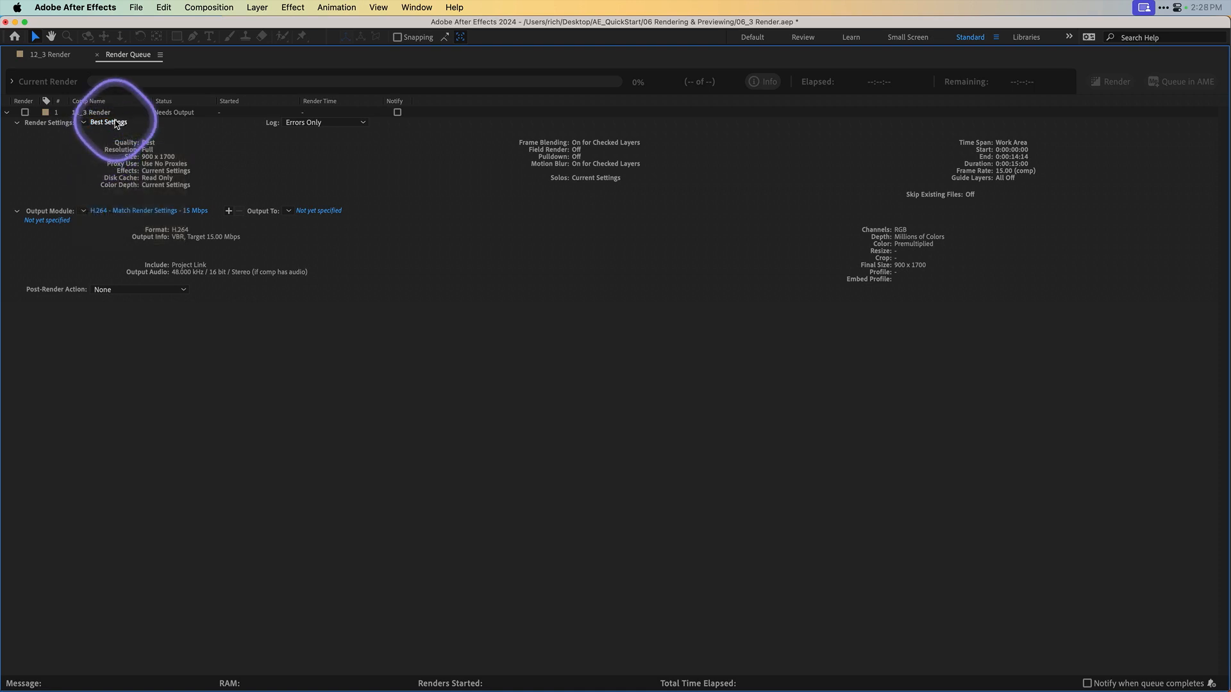
- Open the Render Settings of 12_3 Render and check the Quality options, keeping Best
{"action": "left_click", "coordinate": [106, 122]}
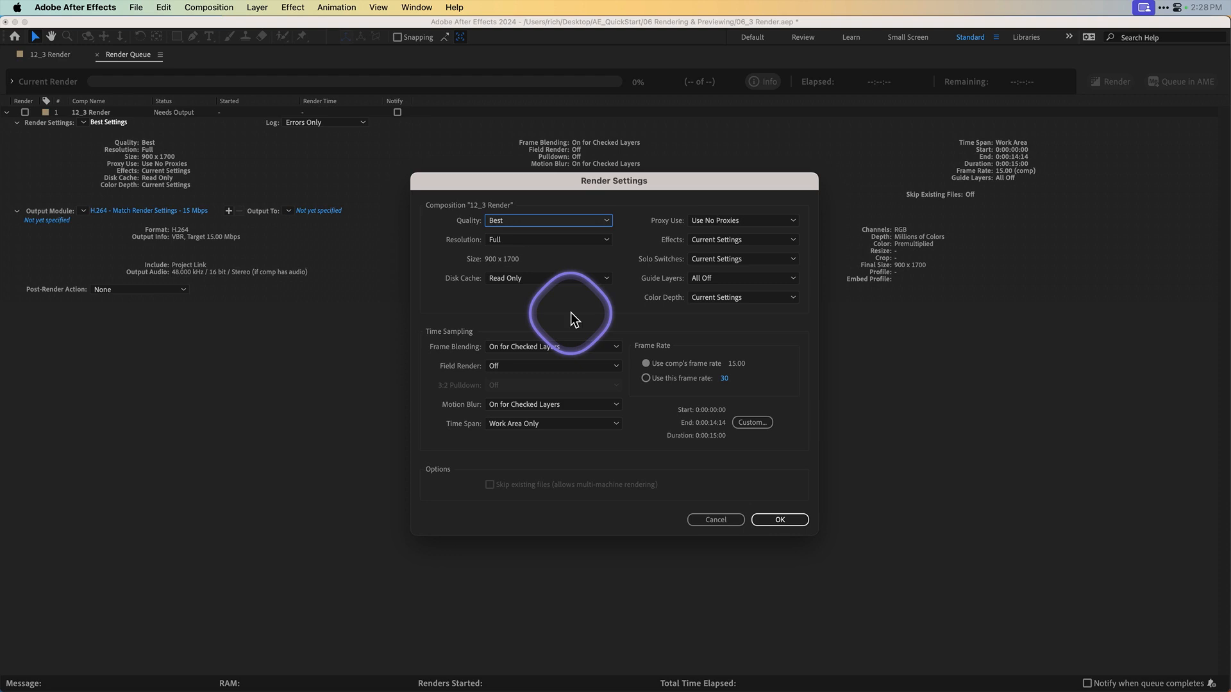
{"action": "left_click", "coordinate": [580, 223]}
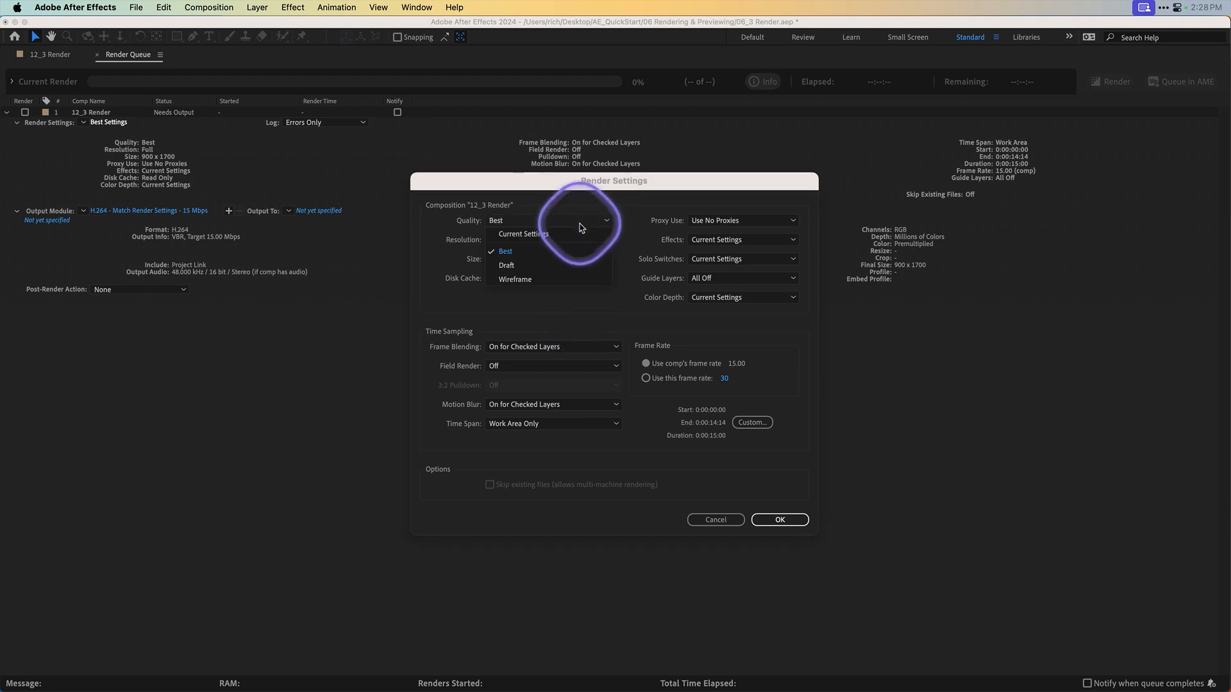
{"action": "left_click", "coordinate": [590, 198]}
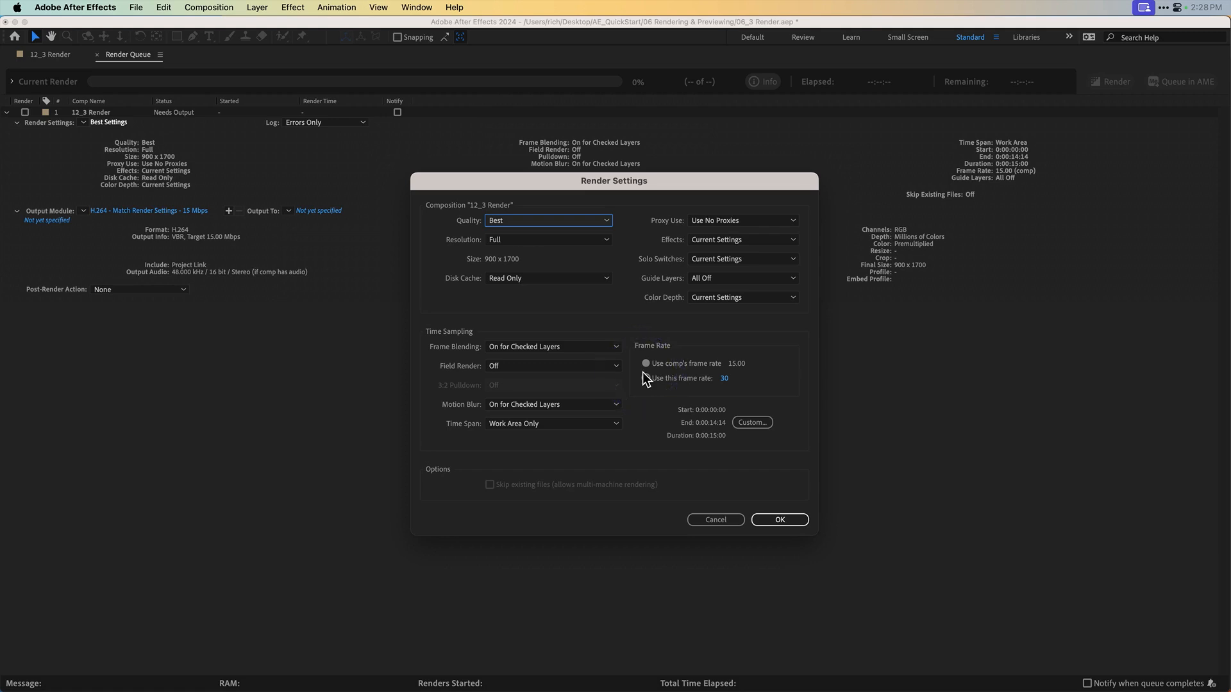
- Set the Time Span to Length of Comp, keep Motion Blur at On for Checked Layers, and accept the render settings
{"action": "left_click", "coordinate": [552, 424]}
{"action": "left_click", "coordinate": [541, 438]}
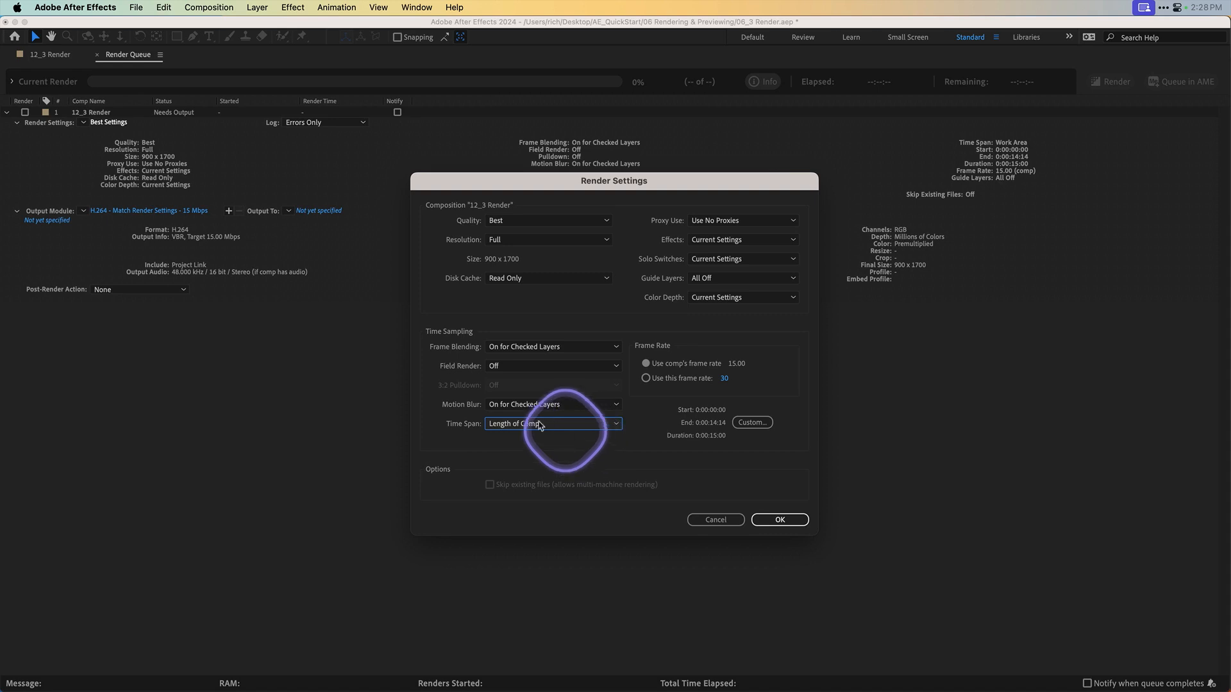
{"action": "left_click", "coordinate": [506, 409]}
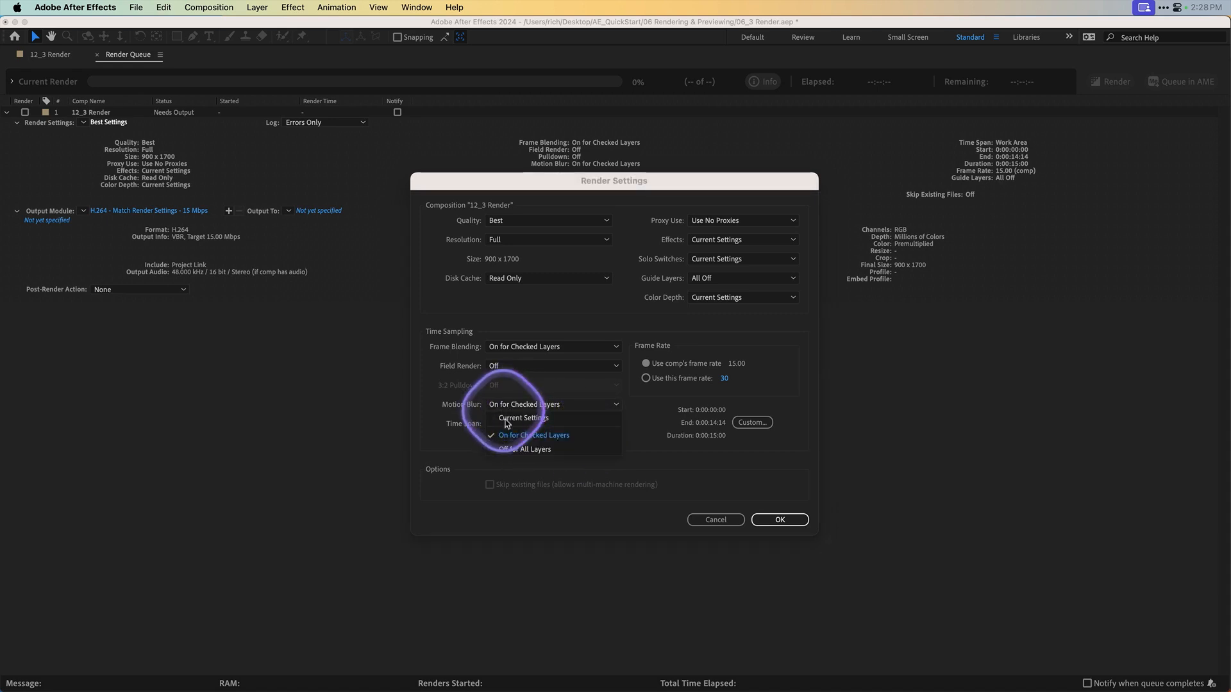
{"action": "left_click", "coordinate": [508, 436]}
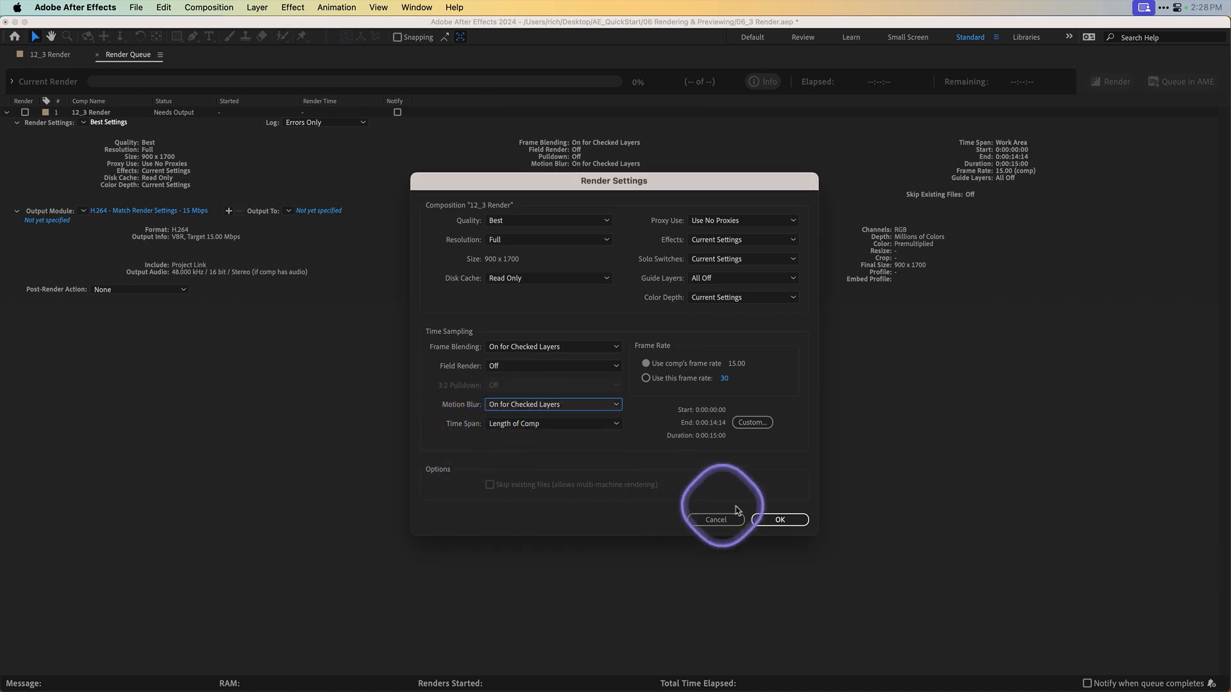
{"action": "left_click", "coordinate": [774, 519]}
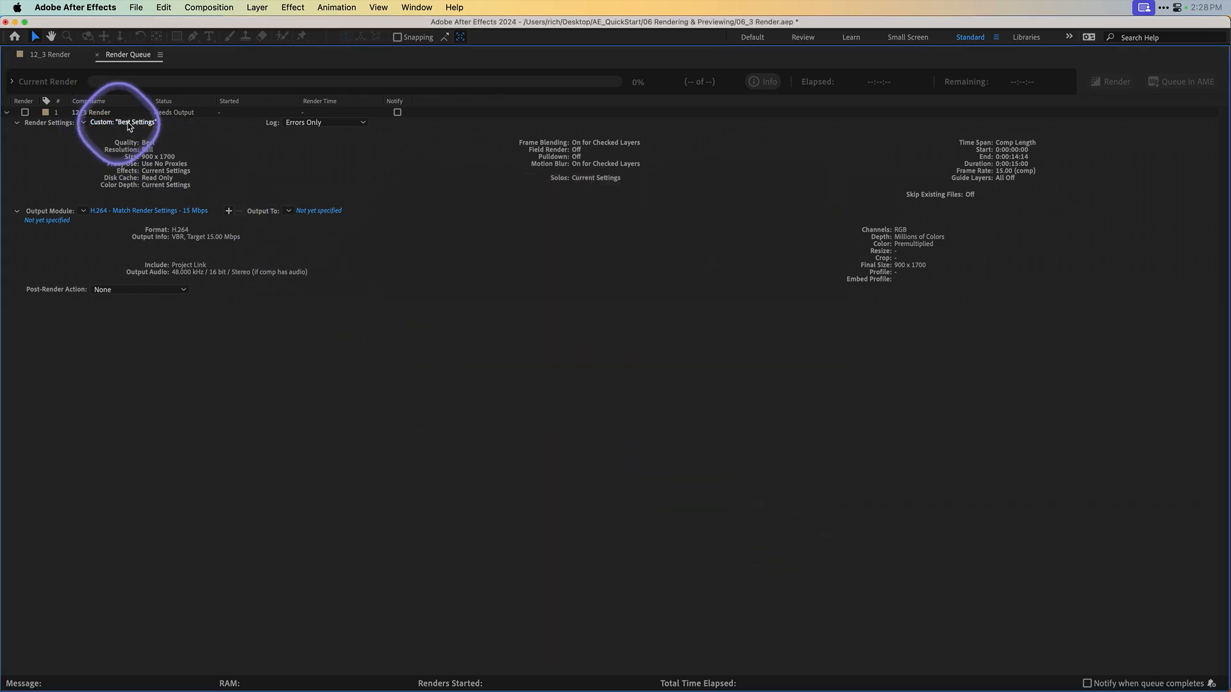
- Create a render settings template named Best Setting LOC and make it the Movie Default
{"action": "left_click", "coordinate": [85, 124]}
{"action": "left_click", "coordinate": [130, 234]}
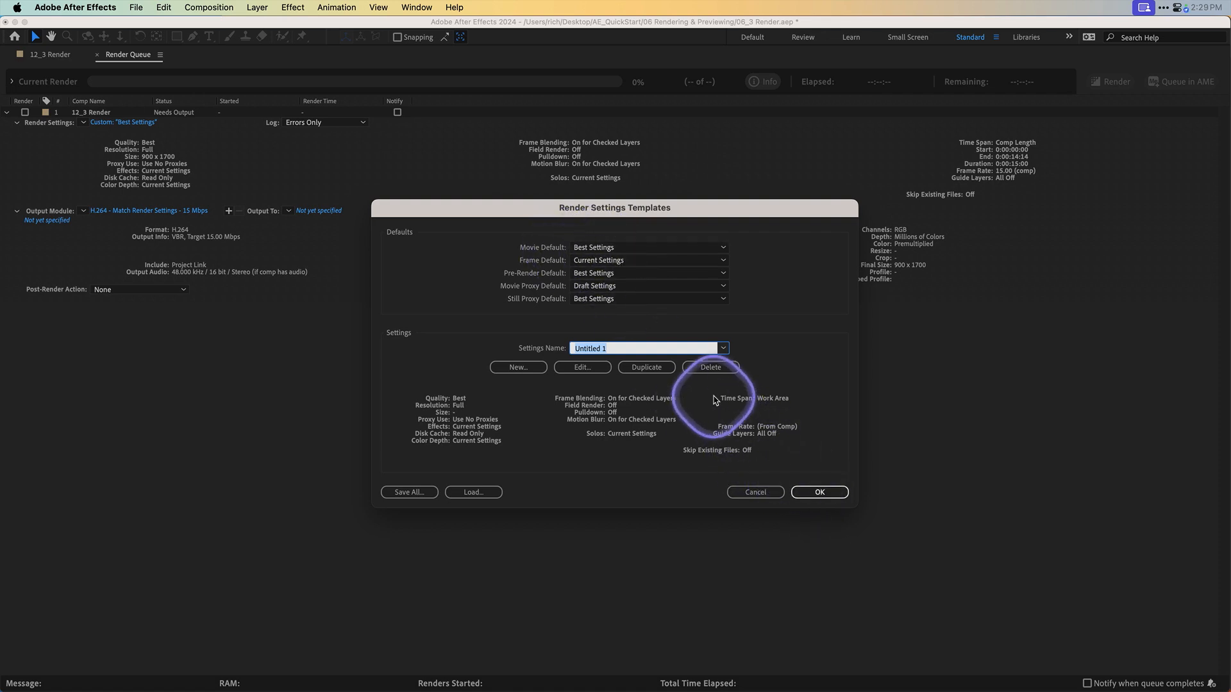
{"action": "type", "text": "Best Setting LOC"}
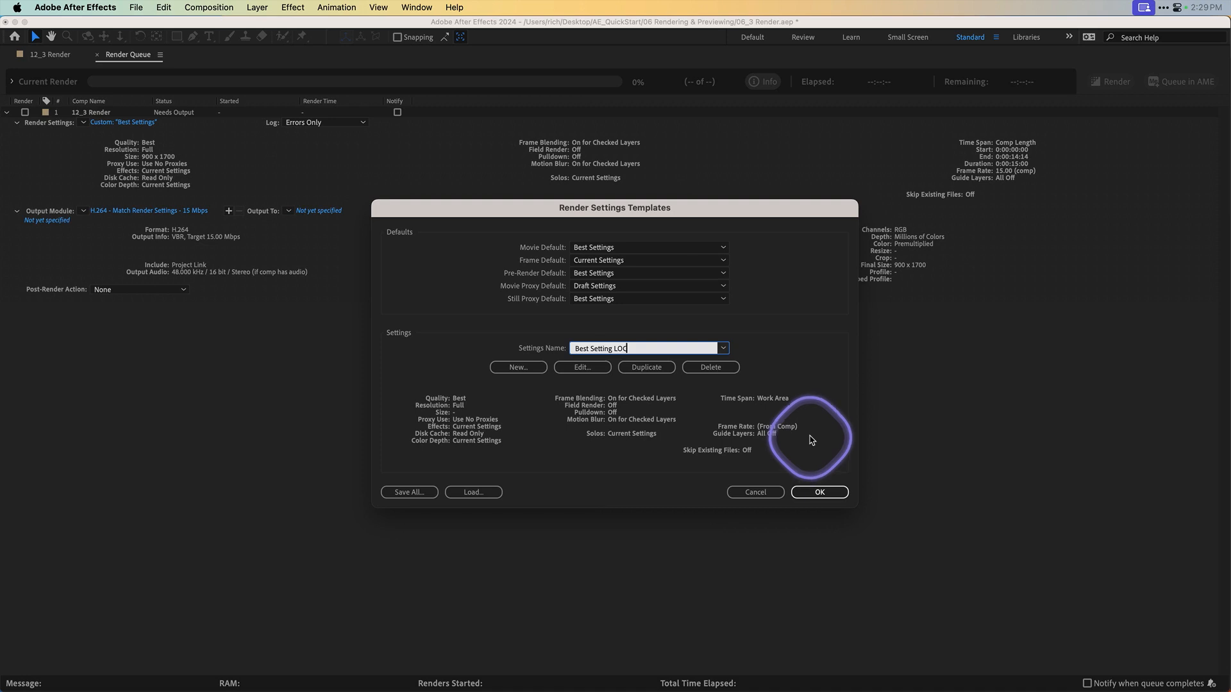
{"action": "key", "text": "Tab"}
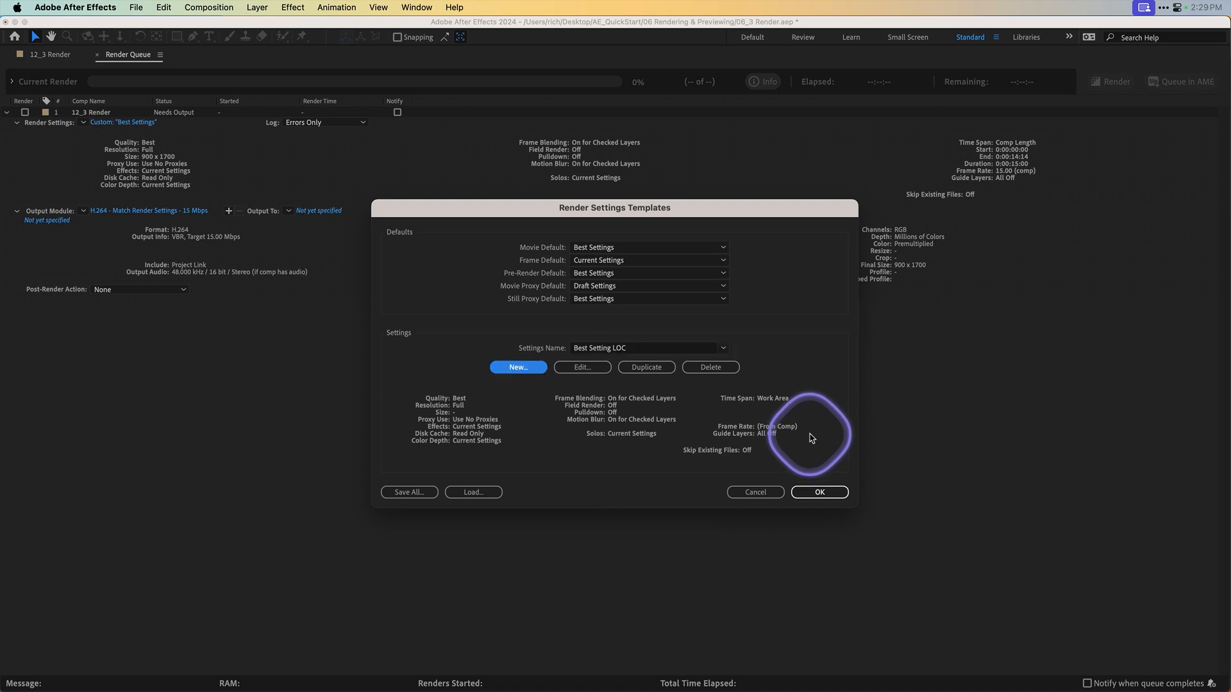
{"action": "left_click", "coordinate": [722, 247]}
{"action": "left_click", "coordinate": [643, 332]}
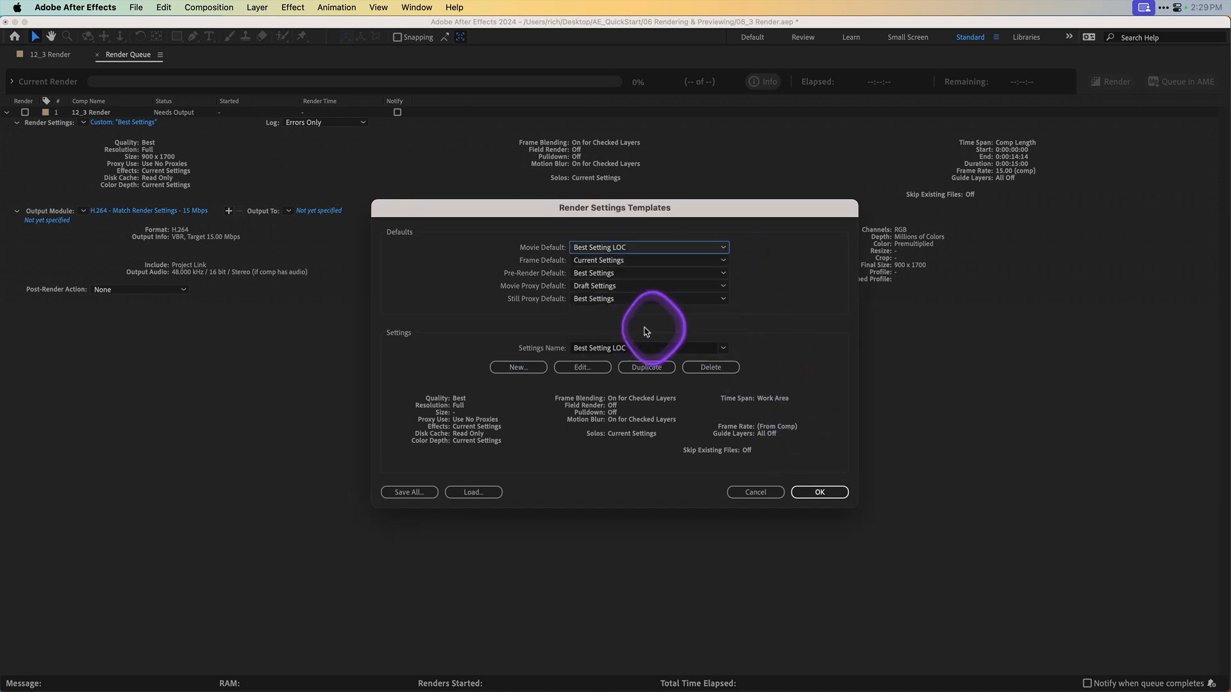
{"action": "left_click", "coordinate": [817, 492]}
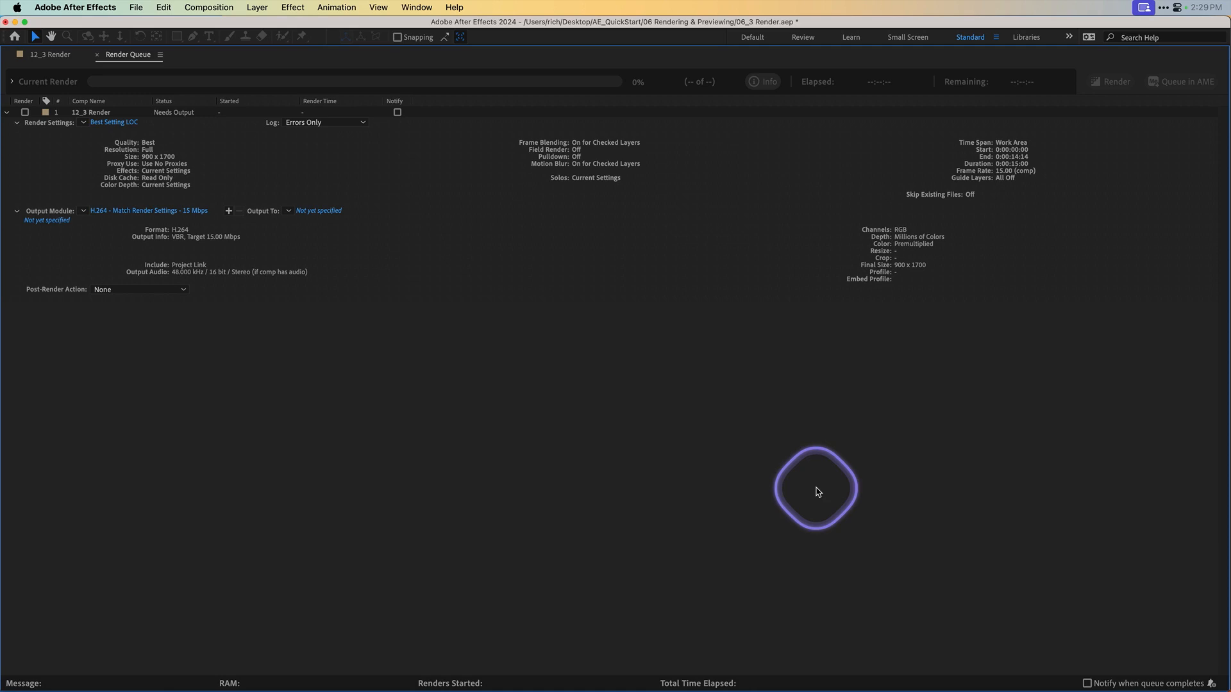
- Try the QuickTime format in the output module of 12_3 Render and review its video codecs, cancelling the QuickTime options
{"action": "left_click", "coordinate": [124, 211]}
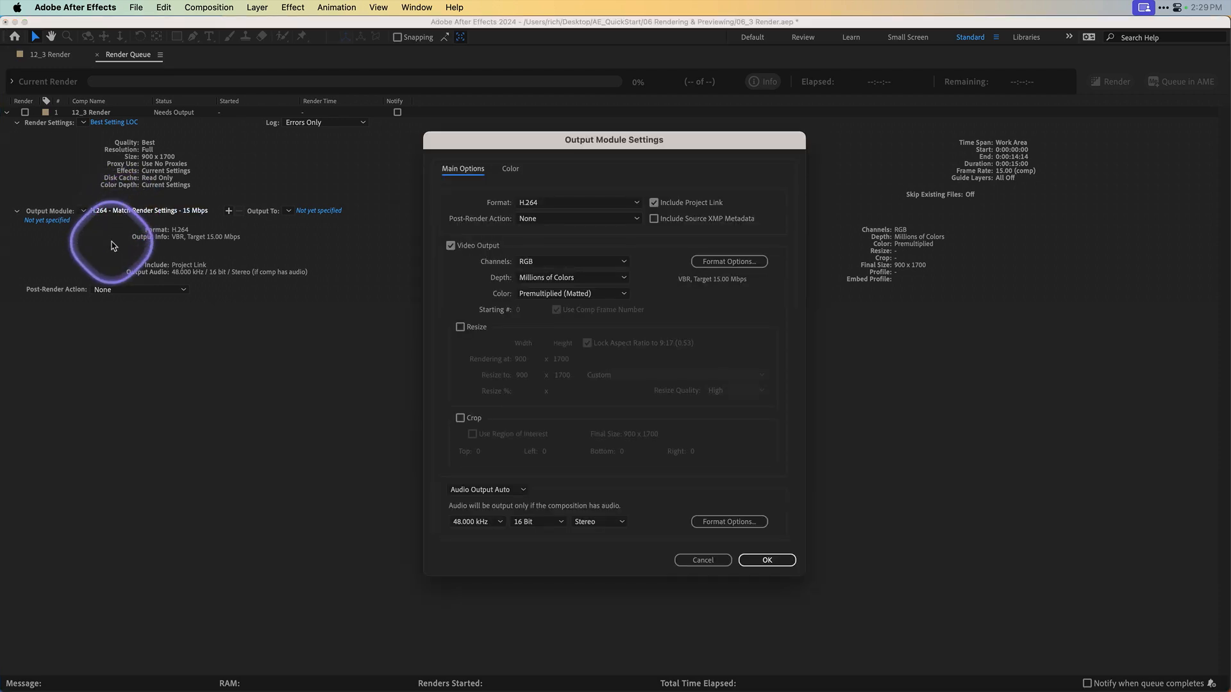
{"action": "left_click", "coordinate": [622, 202]}
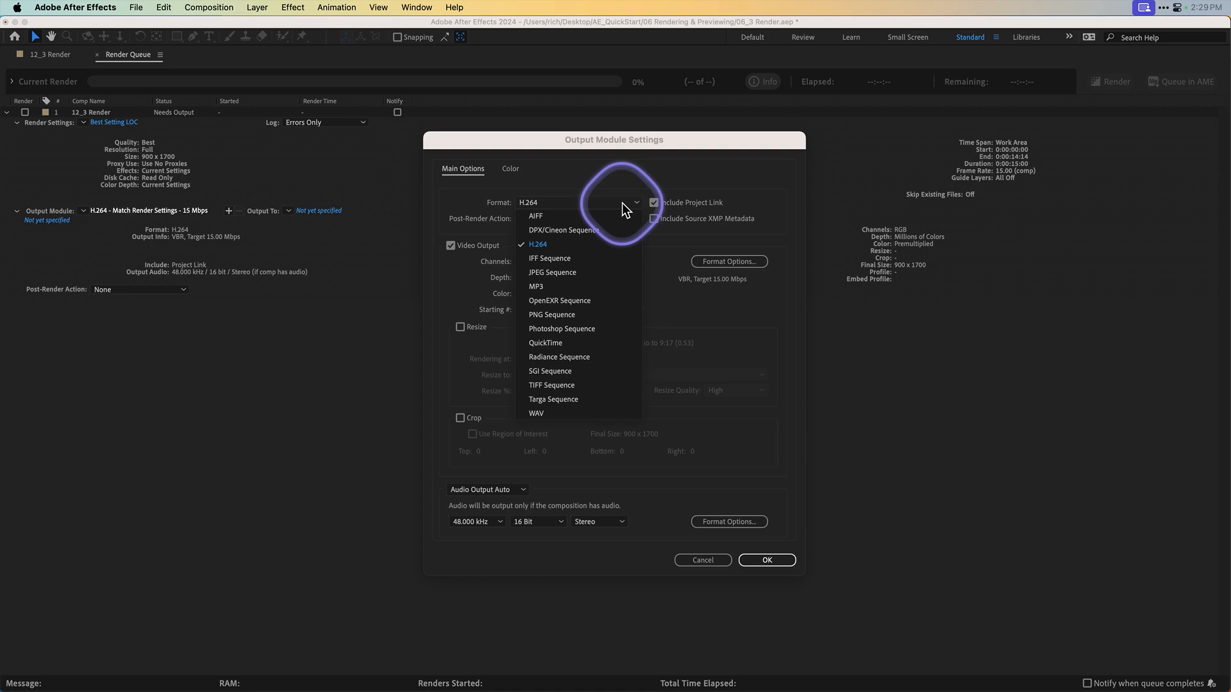
{"action": "left_click", "coordinate": [556, 343]}
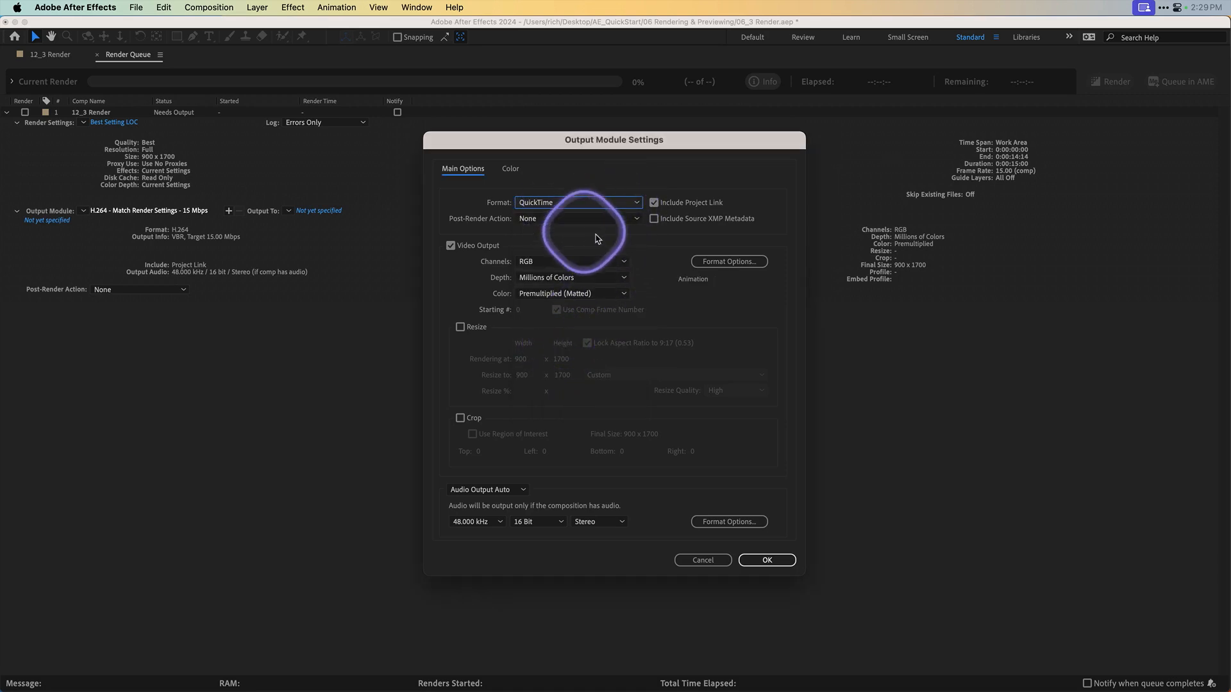
{"action": "left_click", "coordinate": [721, 261]}
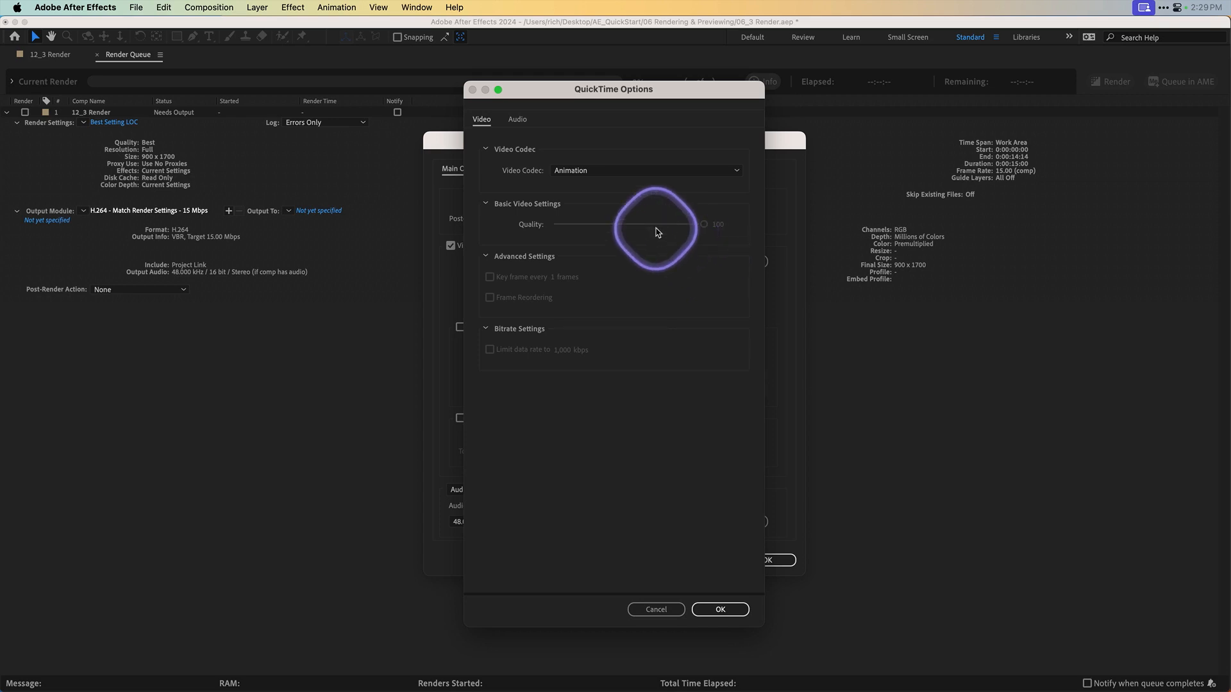
{"action": "left_click", "coordinate": [731, 173]}
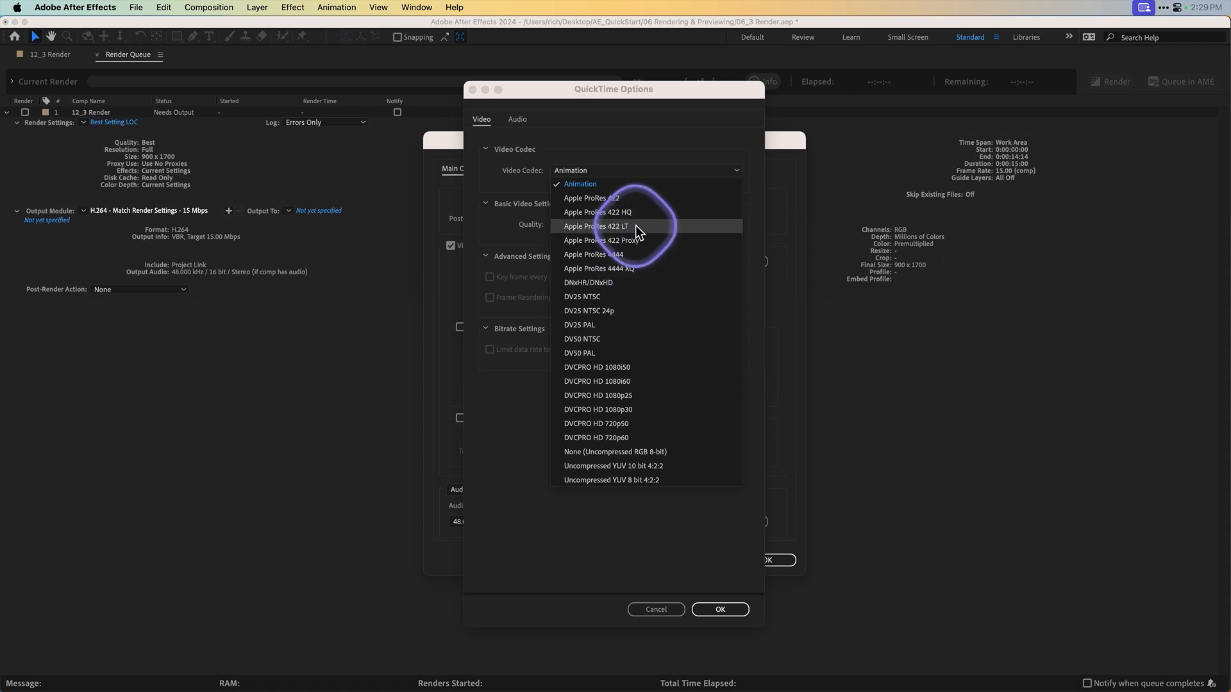
{"action": "left_click", "coordinate": [604, 141]}
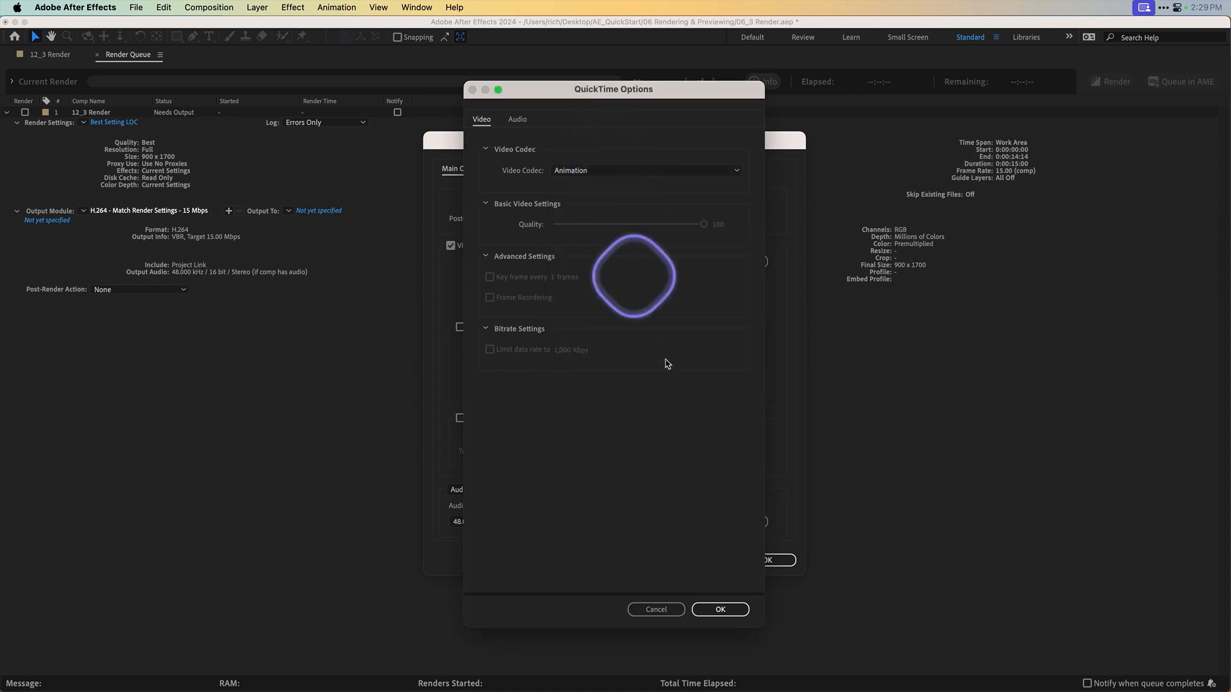
{"action": "left_click", "coordinate": [669, 608]}
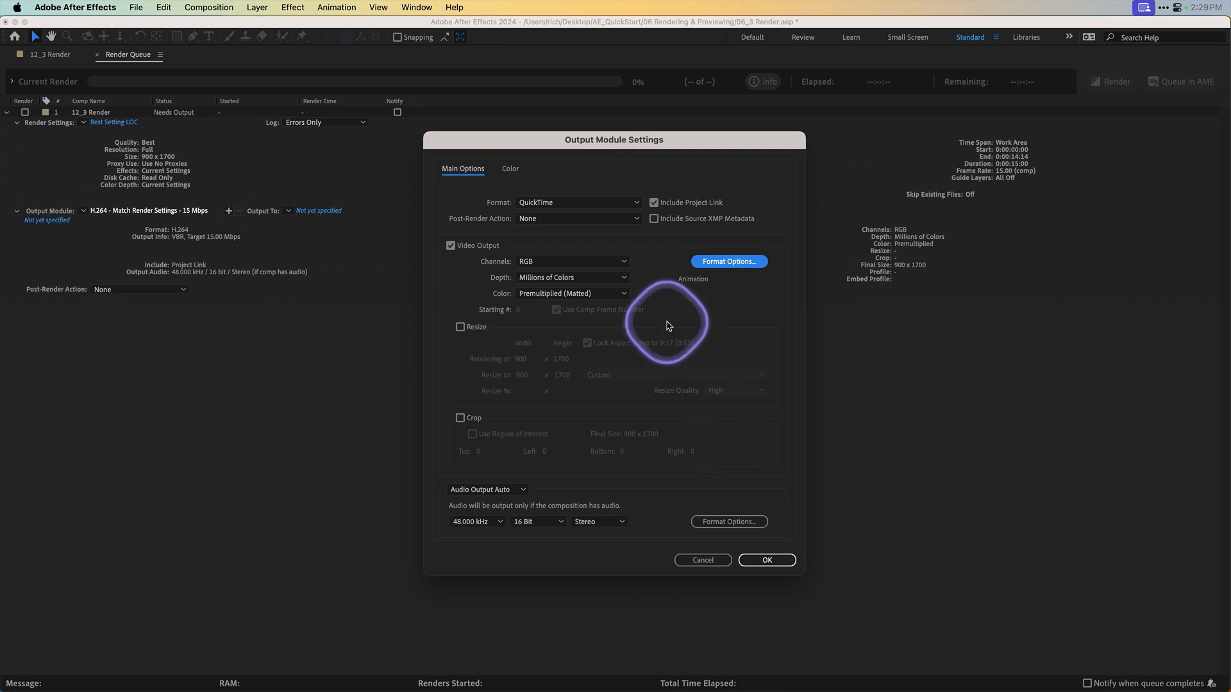
- Set the output module's format to H.264 and its target bitrate to 5 Mbps
{"action": "left_click", "coordinate": [636, 203]}
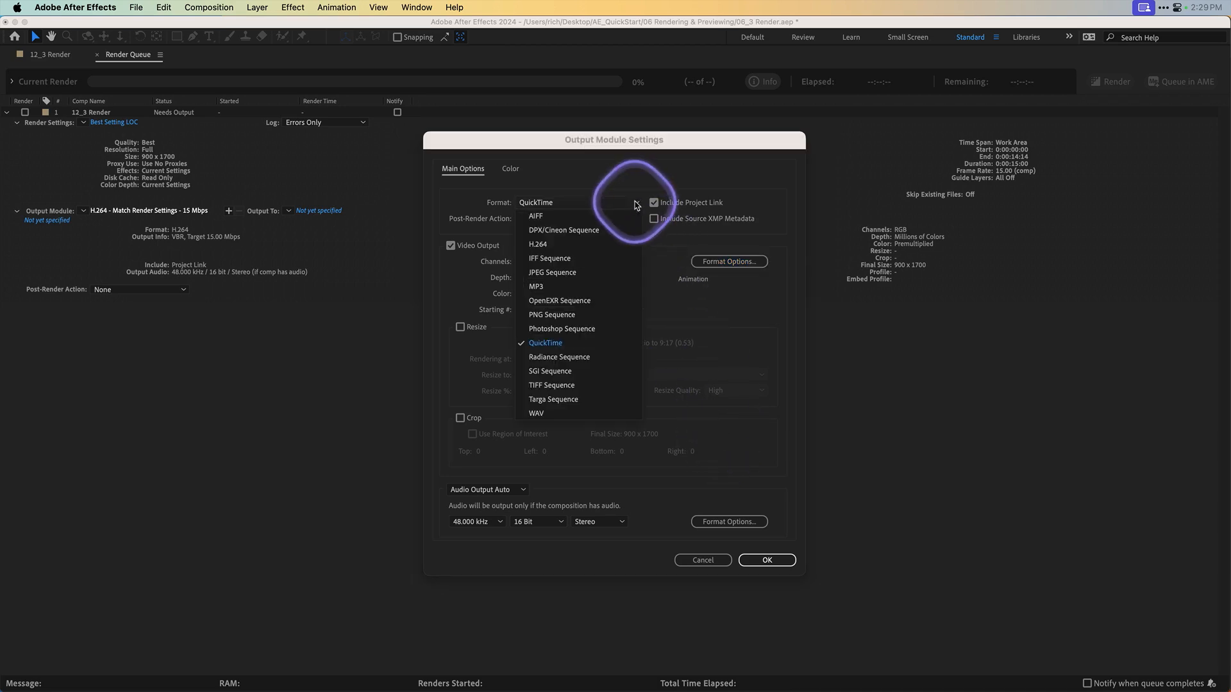
{"action": "left_click", "coordinate": [575, 243]}
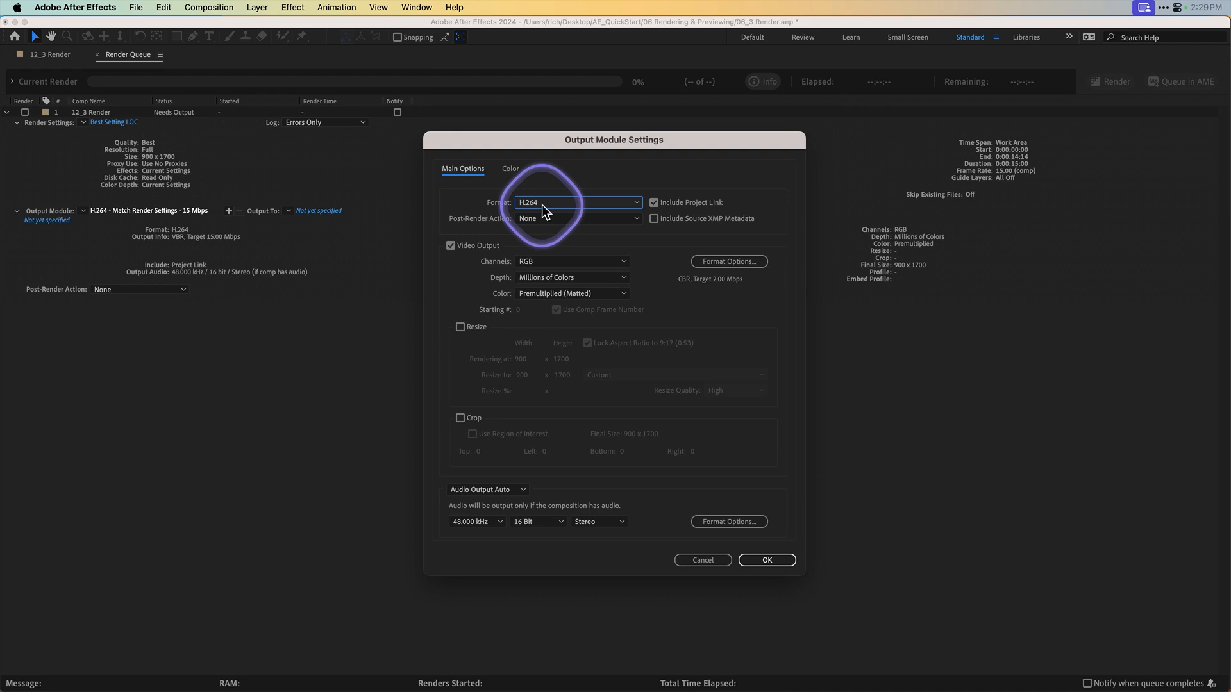
{"action": "left_click", "coordinate": [708, 262]}
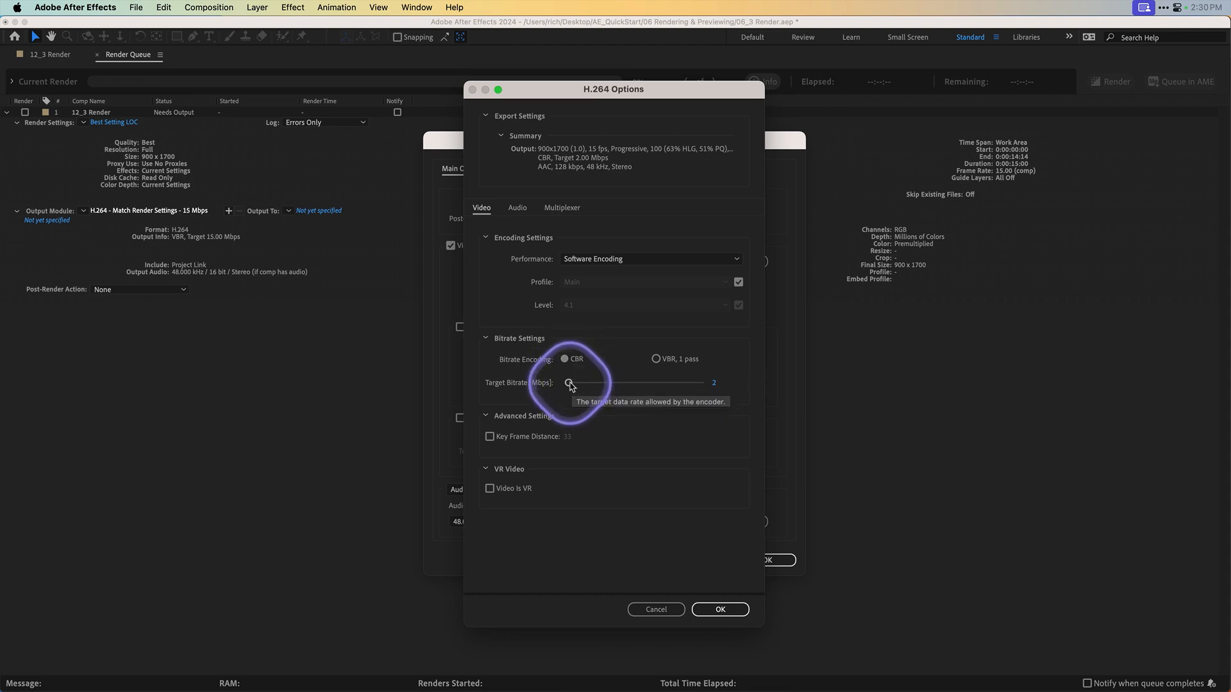
{"action": "left_click_drag", "start_coordinate": [570, 384], "coordinate": [573, 384]}
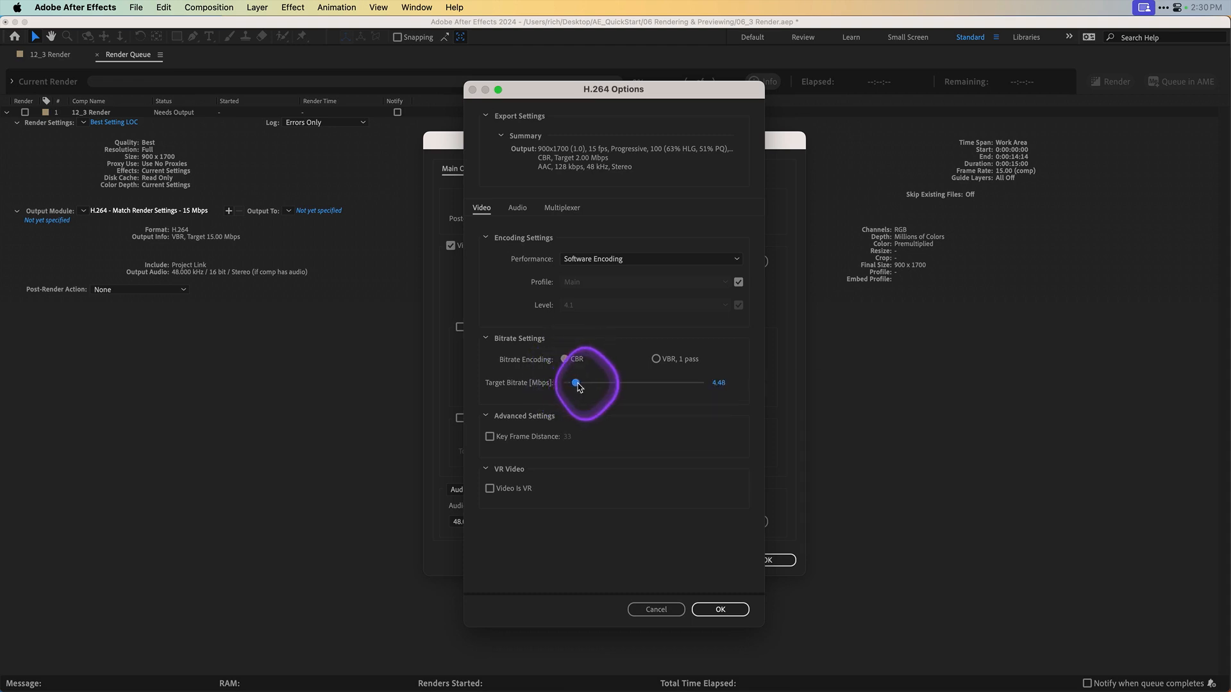
{"action": "left_click", "coordinate": [744, 387]}
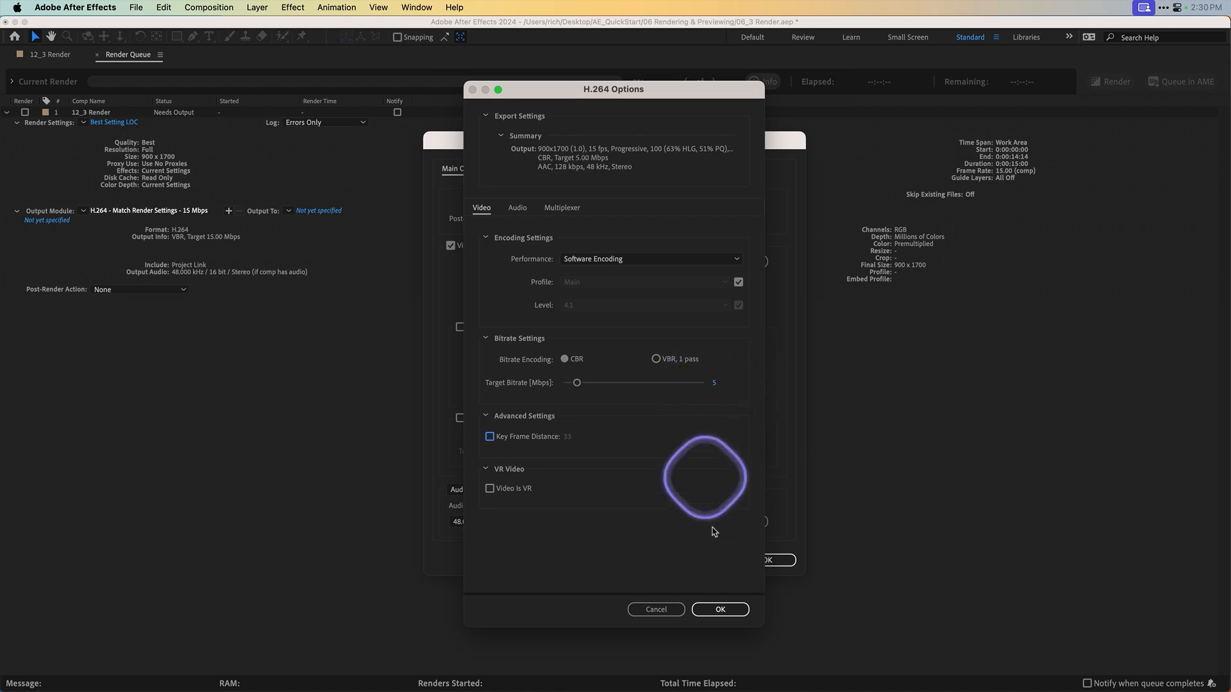
{"action": "left_click", "coordinate": [727, 608]}
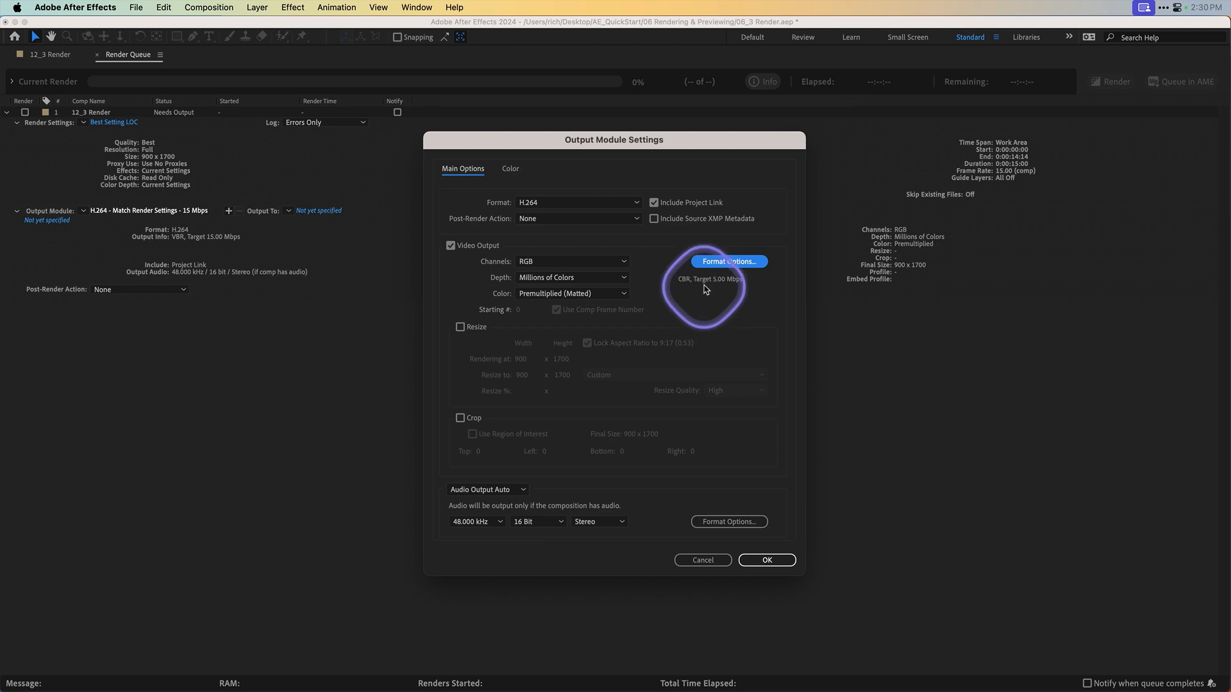
- Set the H.264 bitrate encoding to VBR, 1 pass with a 10 Mbps target, and accept the output module settings
{"action": "left_click", "coordinate": [721, 264]}
{"action": "left_click", "coordinate": [656, 359]}
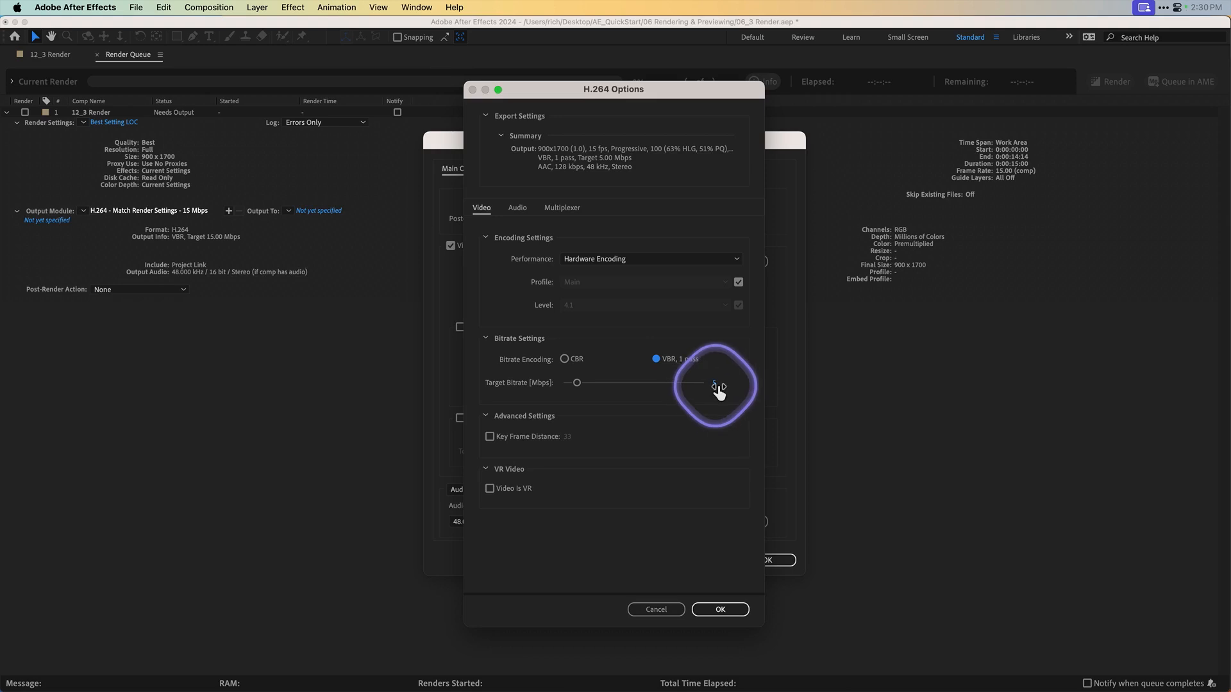
{"action": "left_click", "coordinate": [715, 384]}
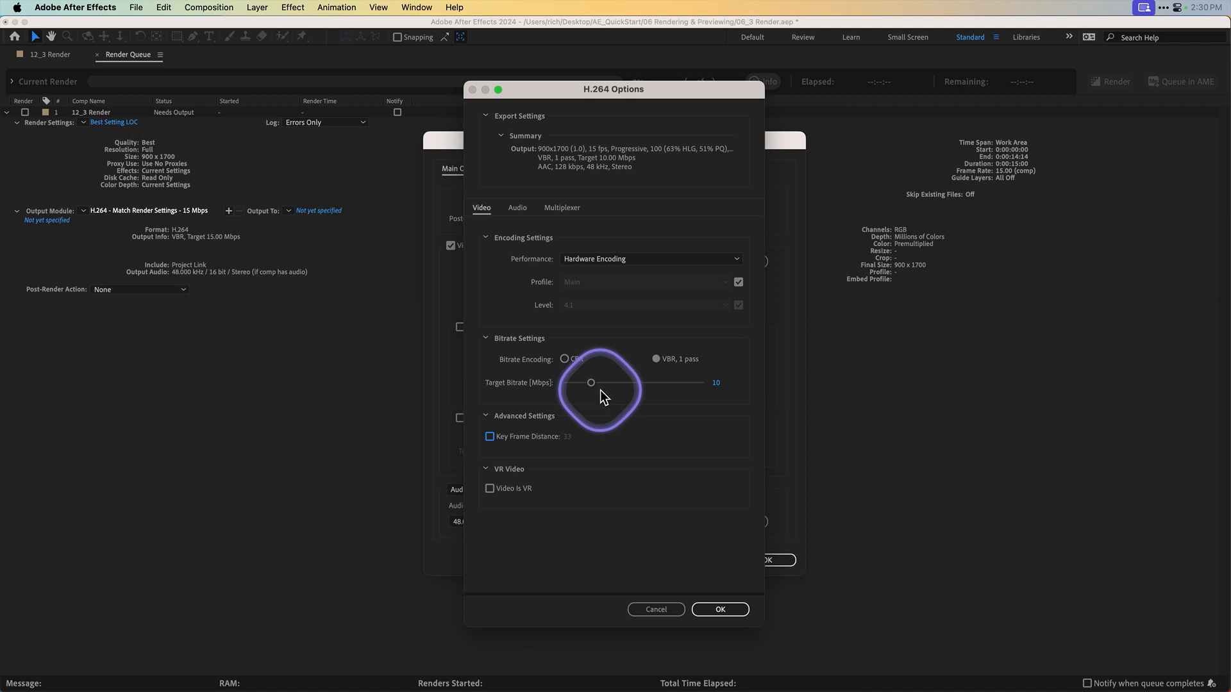
{"action": "left_click", "coordinate": [720, 610]}
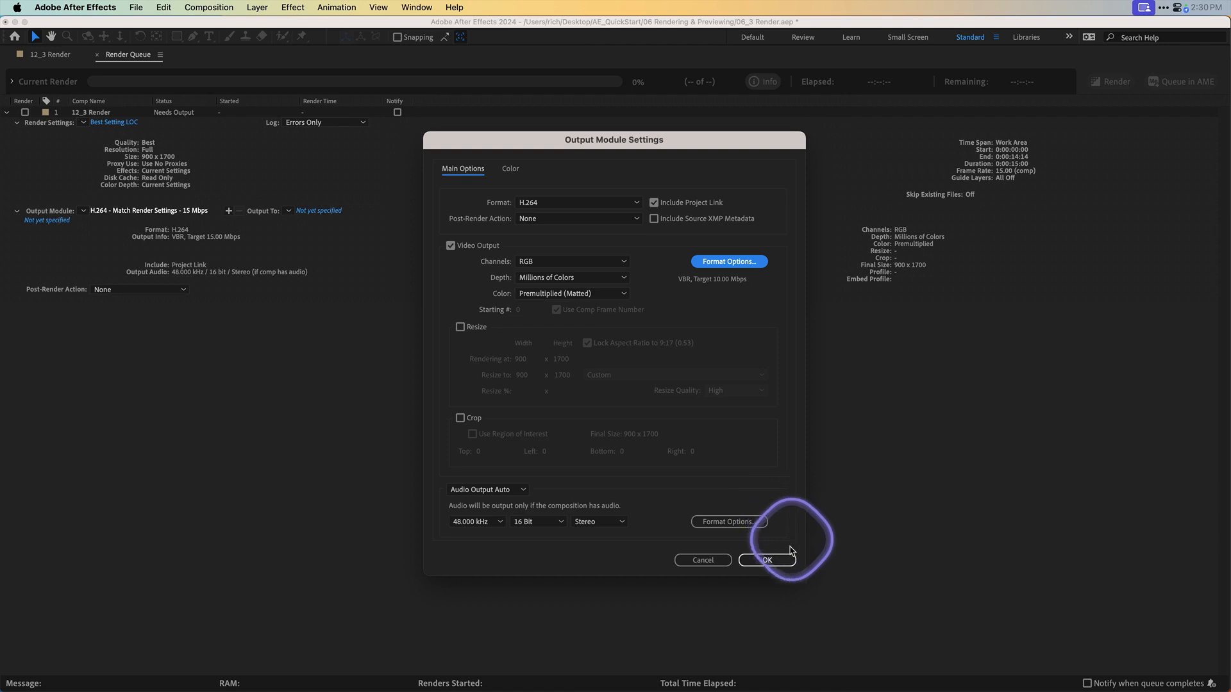
{"action": "left_click", "coordinate": [766, 559]}
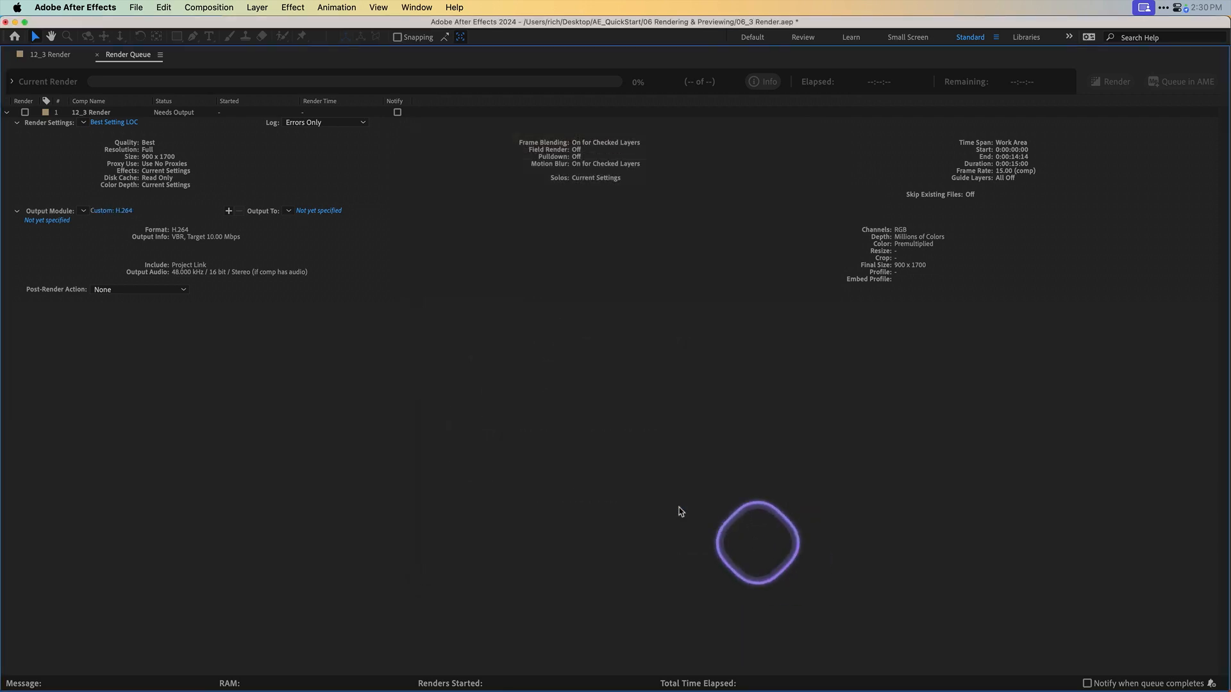
- Add a second output module to 12_3 Render and set its audio to Audio Output Off
{"action": "left_click", "coordinate": [229, 211]}
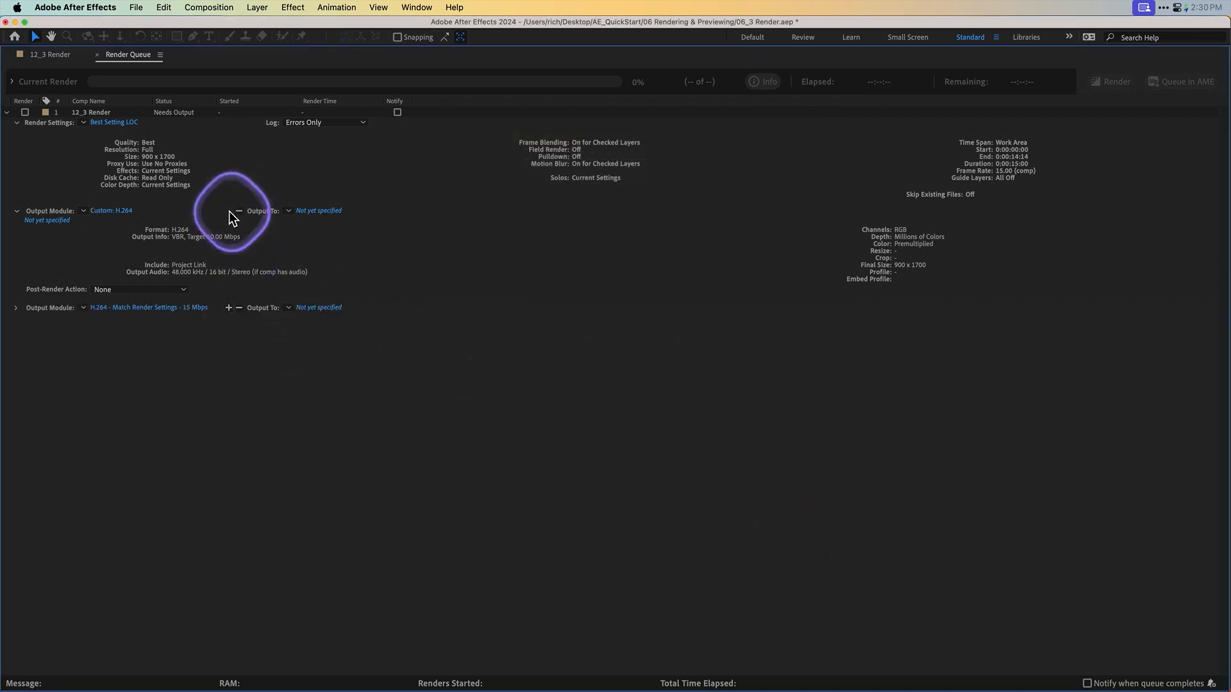
{"action": "left_click", "coordinate": [149, 306]}
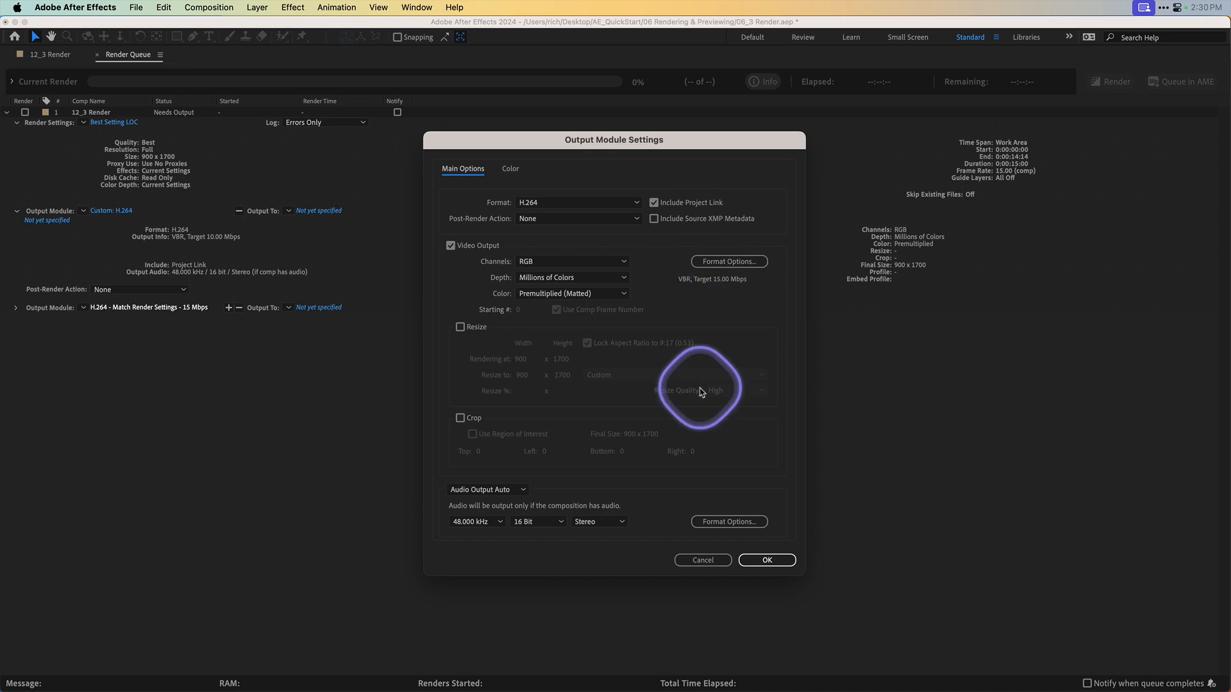
{"action": "left_click", "coordinate": [519, 491]}
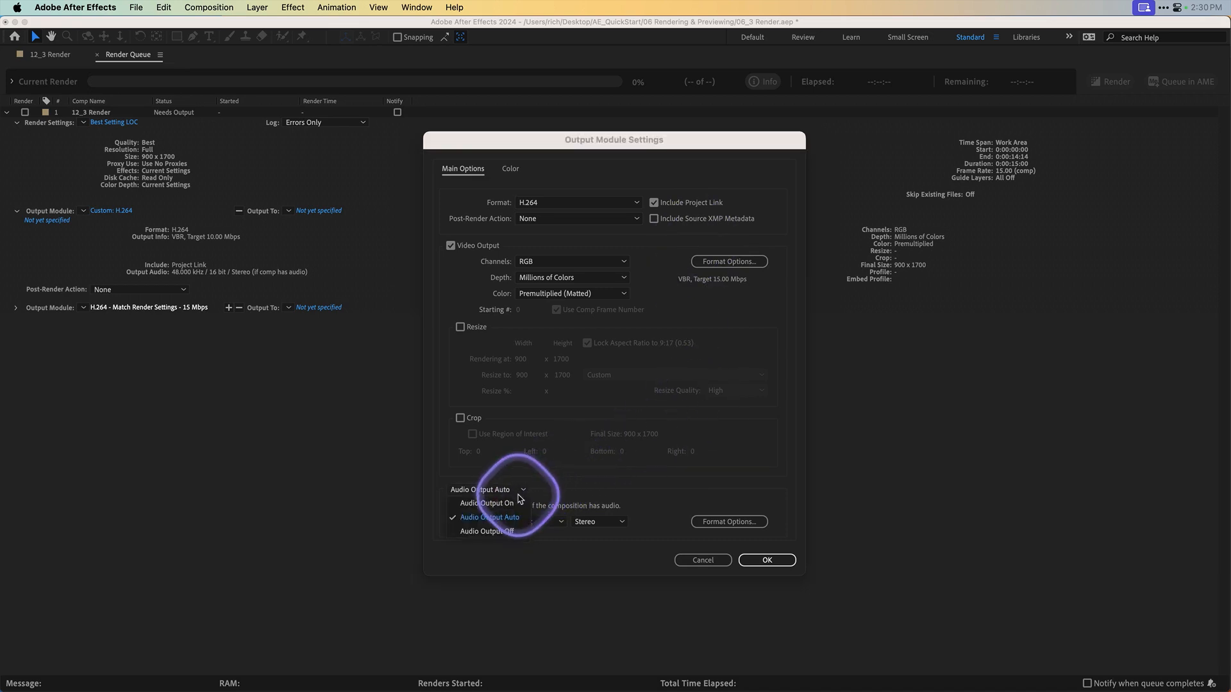
{"action": "left_click", "coordinate": [506, 531]}
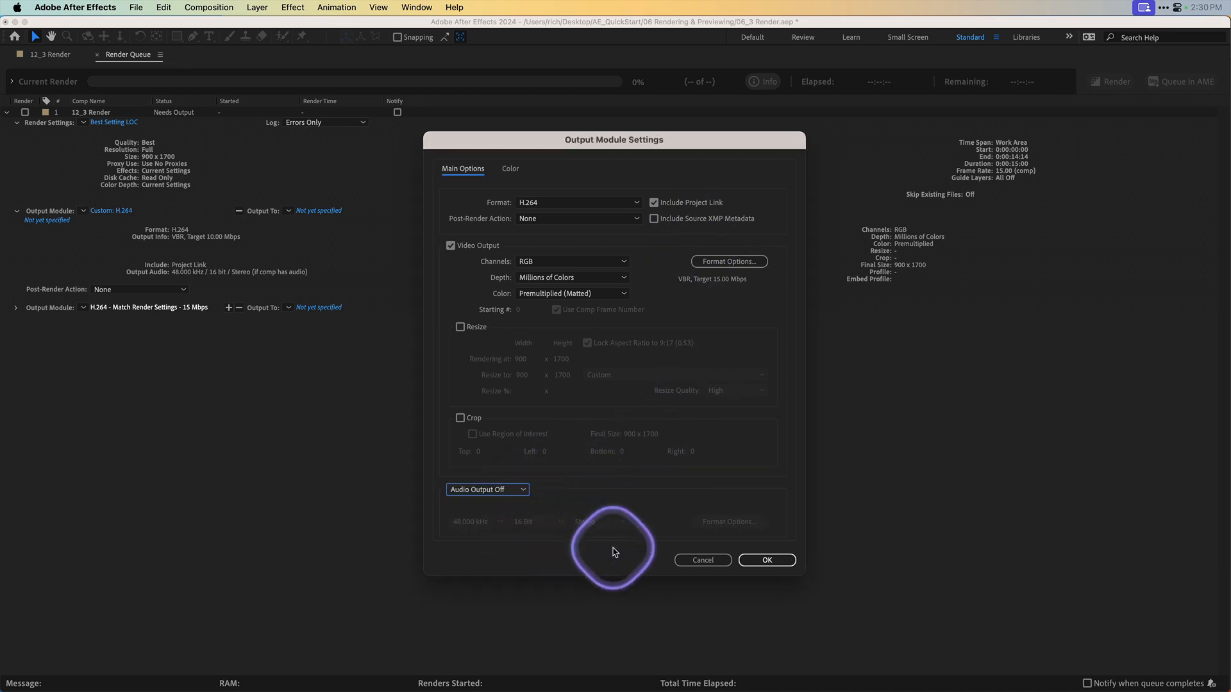
- Set the target bitrate to 25 Mbps in the second output module's H.264 options
{"action": "left_click", "coordinate": [731, 262]}
{"action": "left_click", "coordinate": [734, 380]}
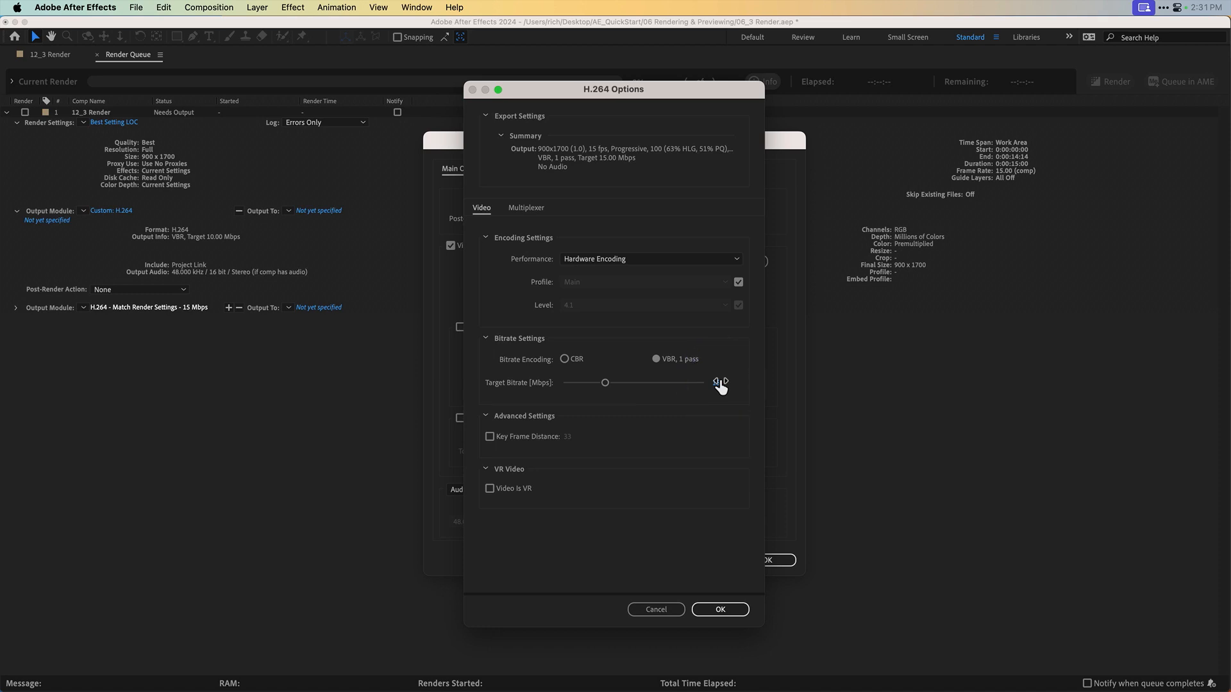
{"action": "left_click", "coordinate": [717, 383]}
{"action": "type", "text": "25"}
{"action": "key", "text": "Tab"}
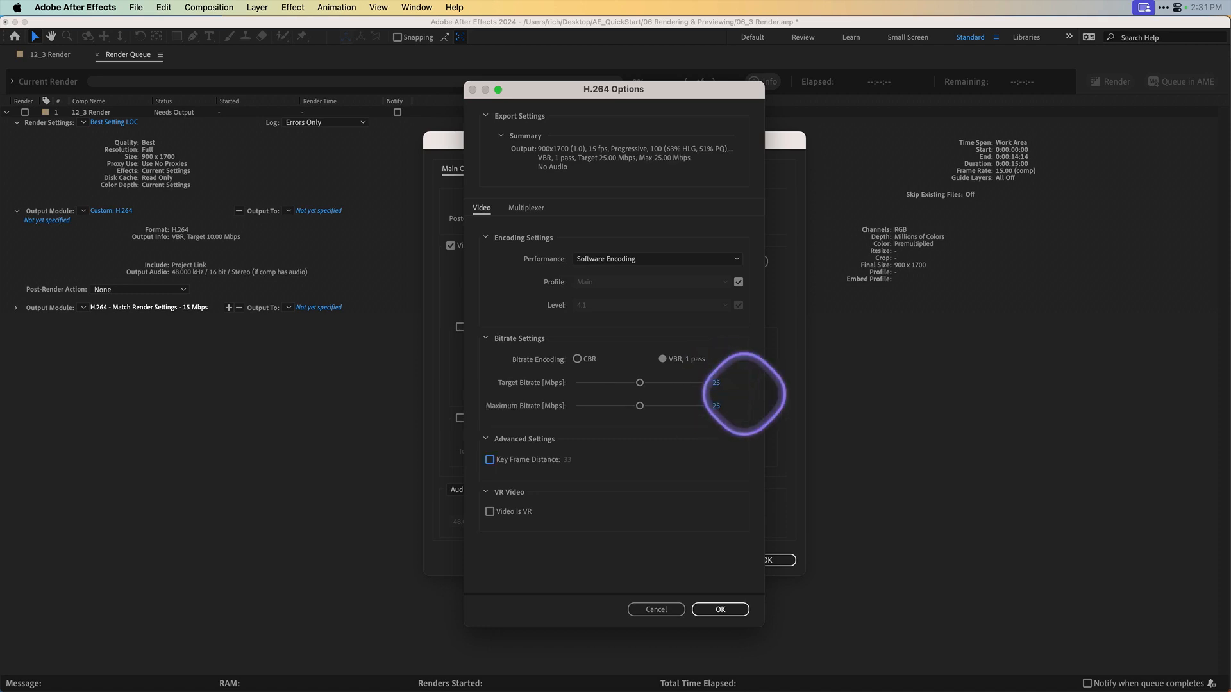
- Keep VBR, 1 pass encoding, lower the target bitrate to 20 Mbps, and accept the H.264 options
{"action": "left_click", "coordinate": [663, 360]}
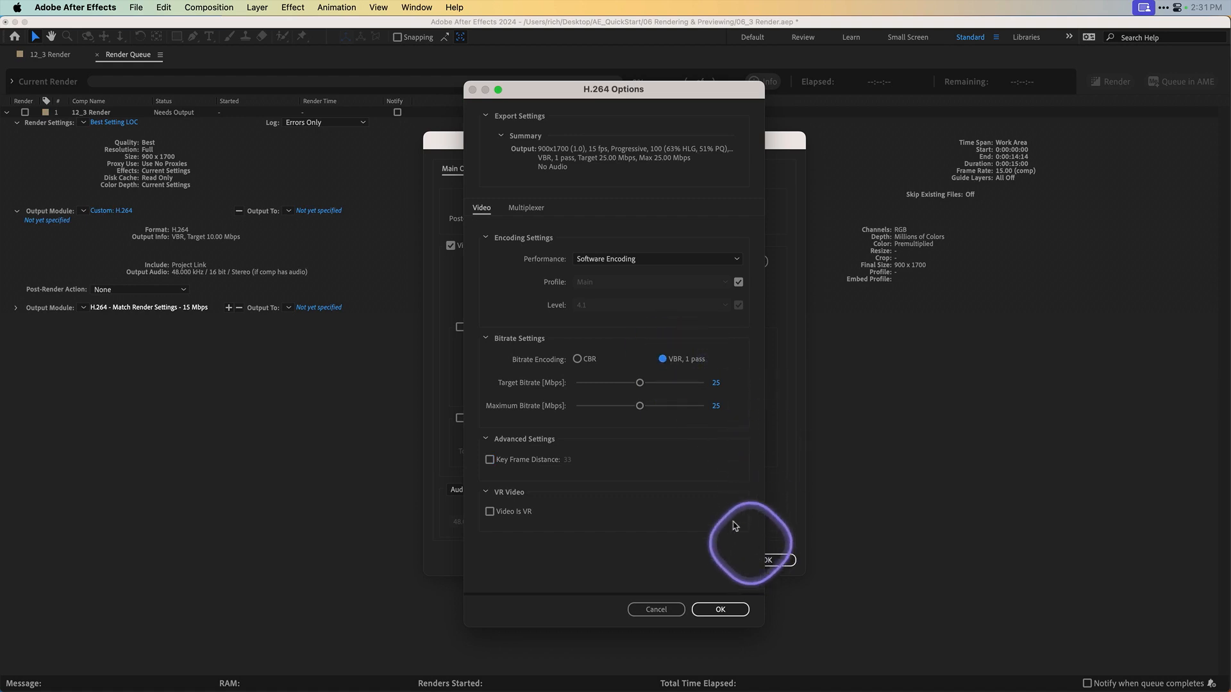
{"action": "left_click_drag", "start_coordinate": [639, 383], "coordinate": [627, 385]}
{"action": "left_click", "coordinate": [722, 383]}
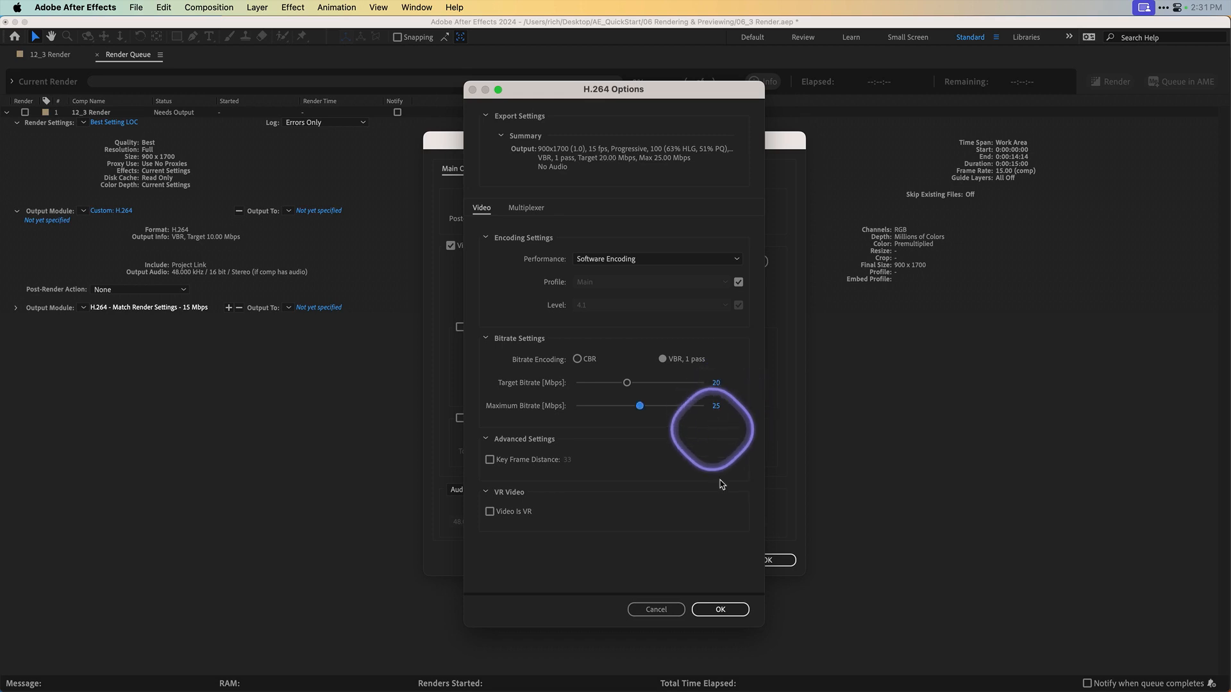
{"action": "left_click", "coordinate": [732, 609]}
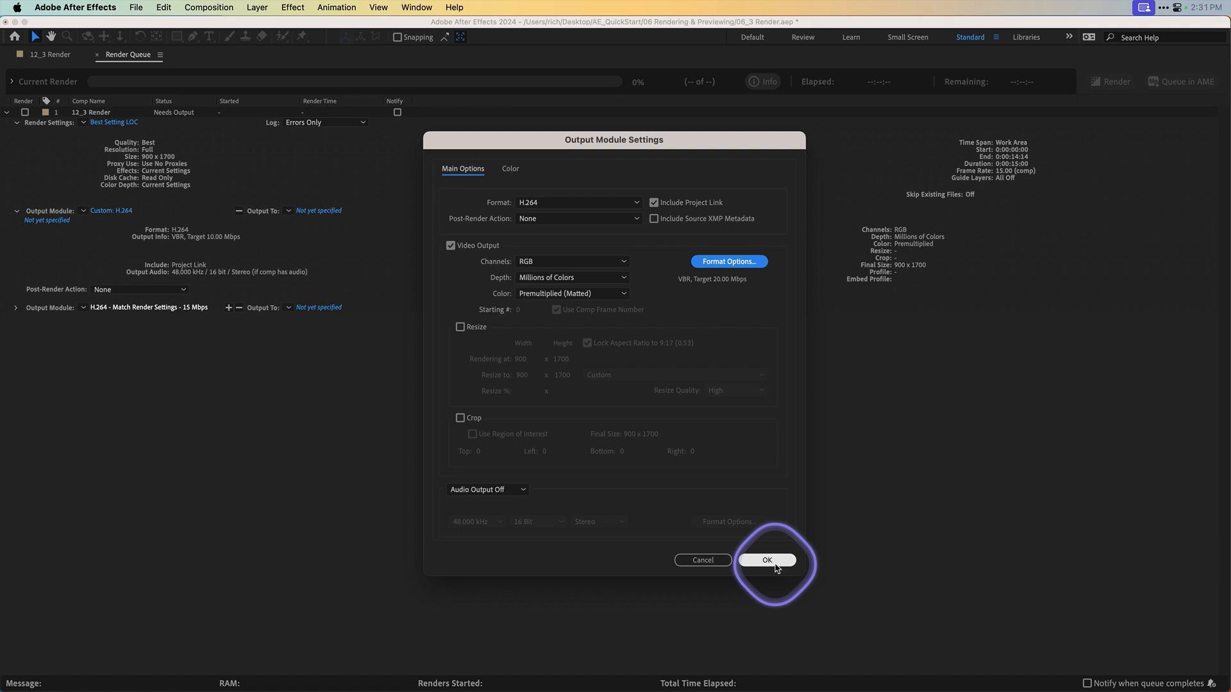
- Accept the second output module's settings, and set the first module's output to 12_3 Render.mp4 on the Desktop
{"action": "left_click", "coordinate": [767, 561]}
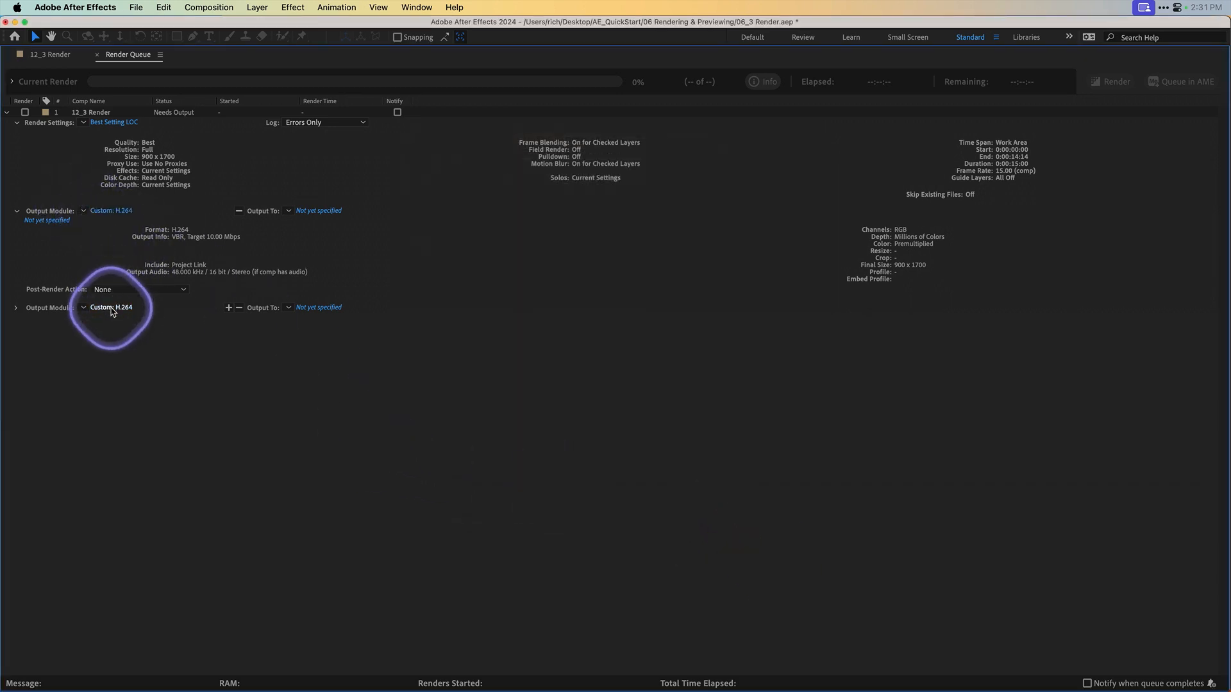
{"action": "left_click", "coordinate": [339, 212]}
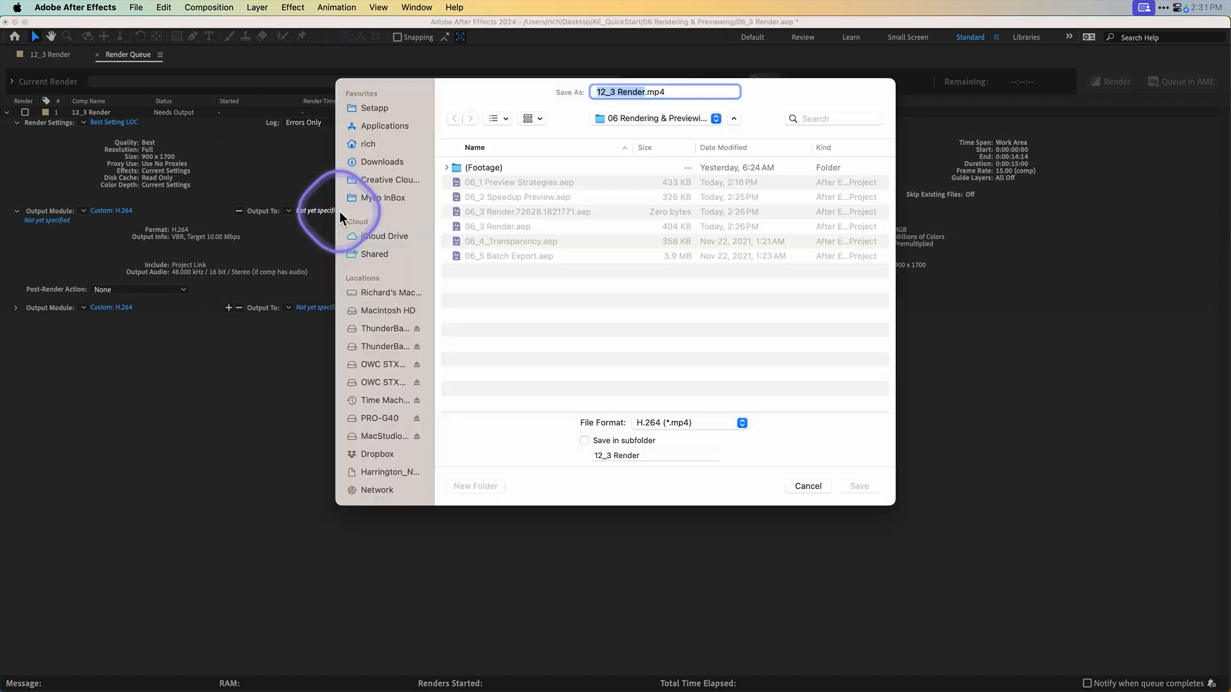
{"action": "key", "text": "super+d"}
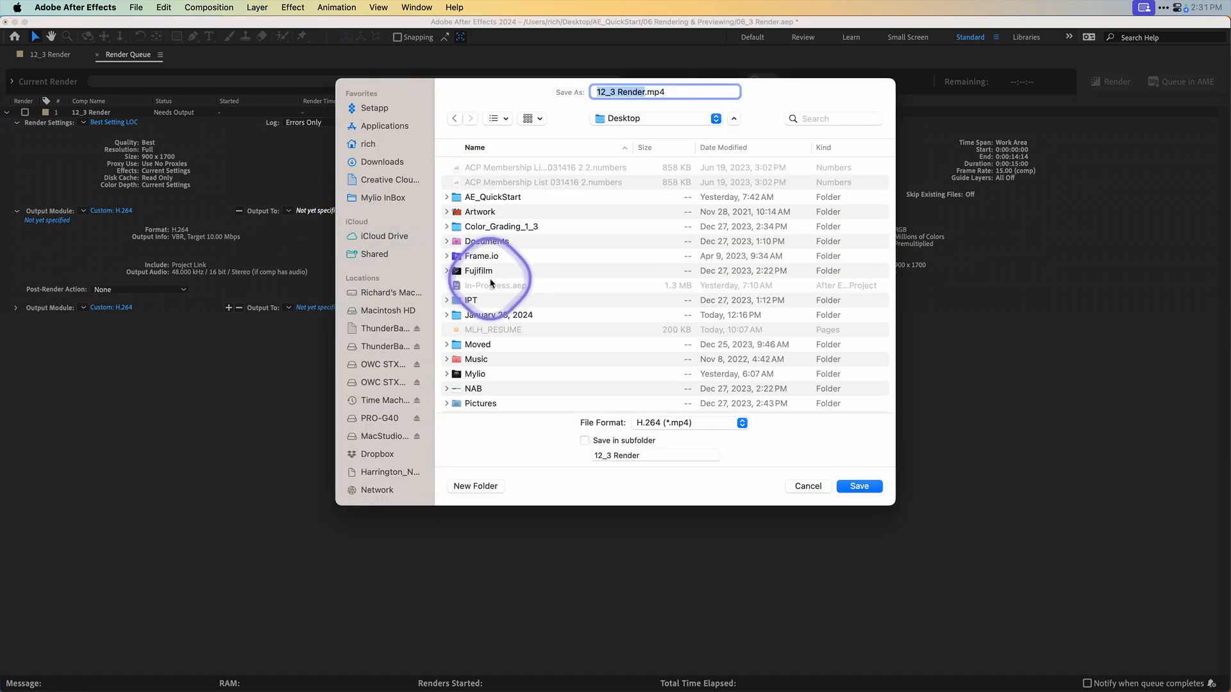
{"action": "left_click", "coordinate": [859, 486]}
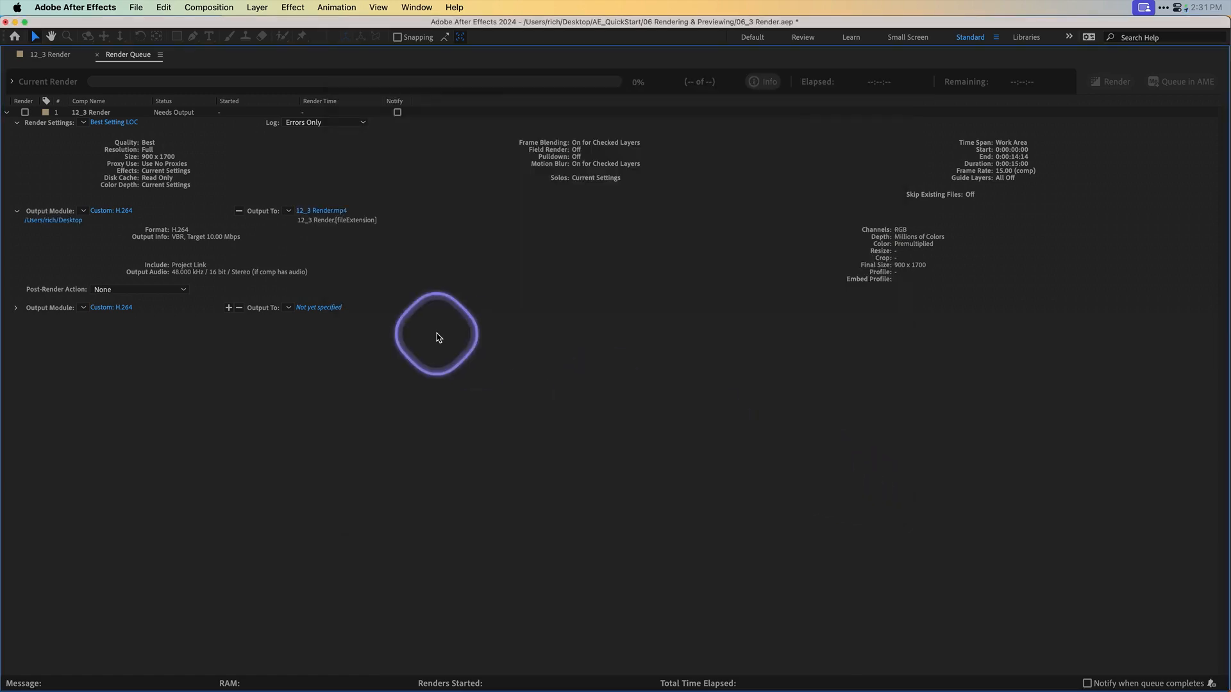
- Set the second output module's destination to the Desktop with the file name 12_3 Render_HQ.mp4
{"action": "left_click", "coordinate": [342, 311]}
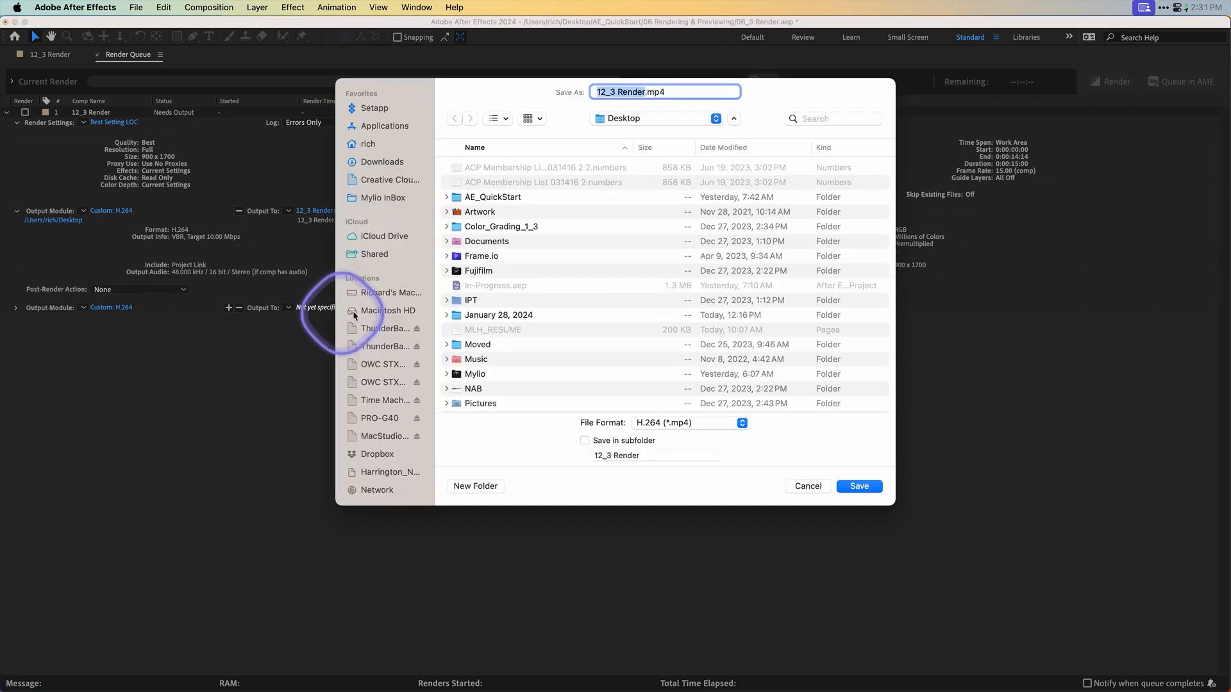
{"action": "left_click", "coordinate": [645, 92]}
{"action": "type", "text": "_"}
{"action": "type", "text": "HQ"}
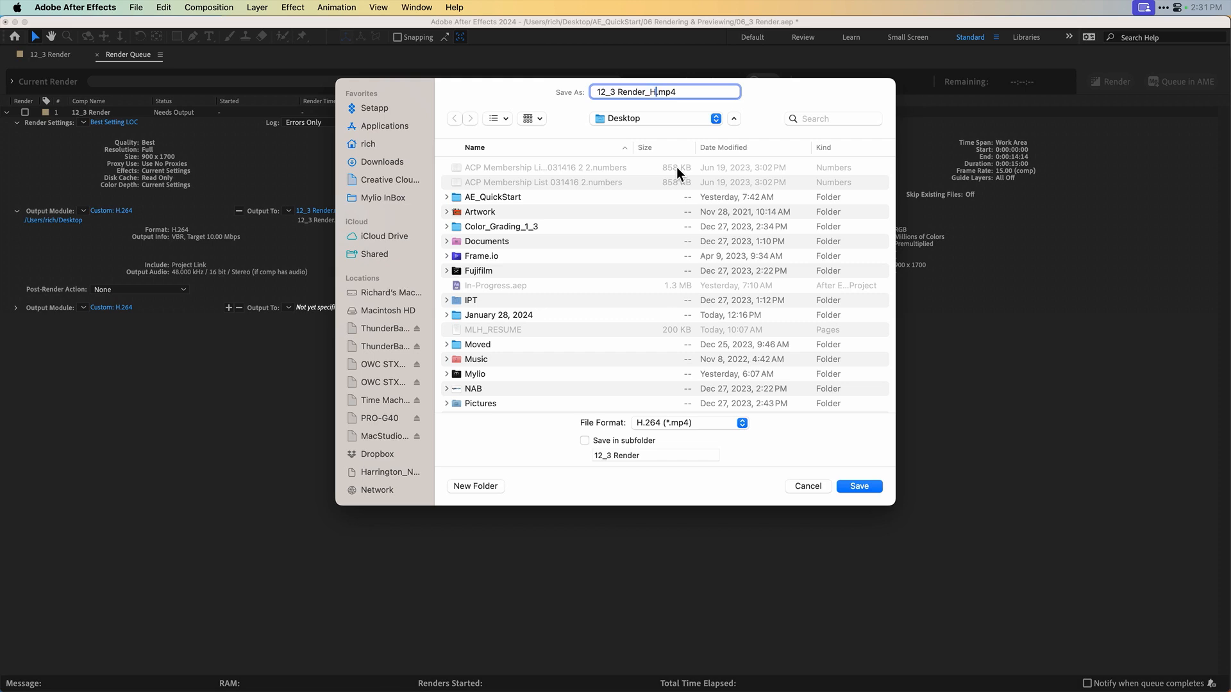
{"action": "left_click", "coordinate": [641, 108]}
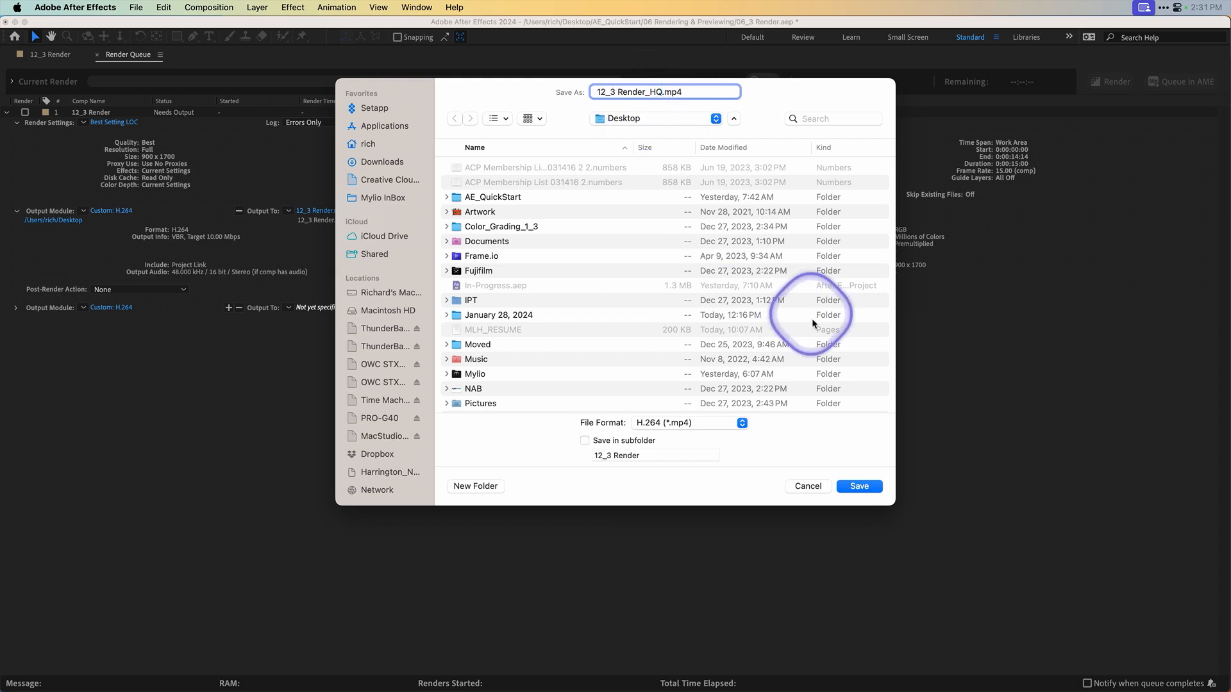
{"action": "left_click", "coordinate": [860, 486]}
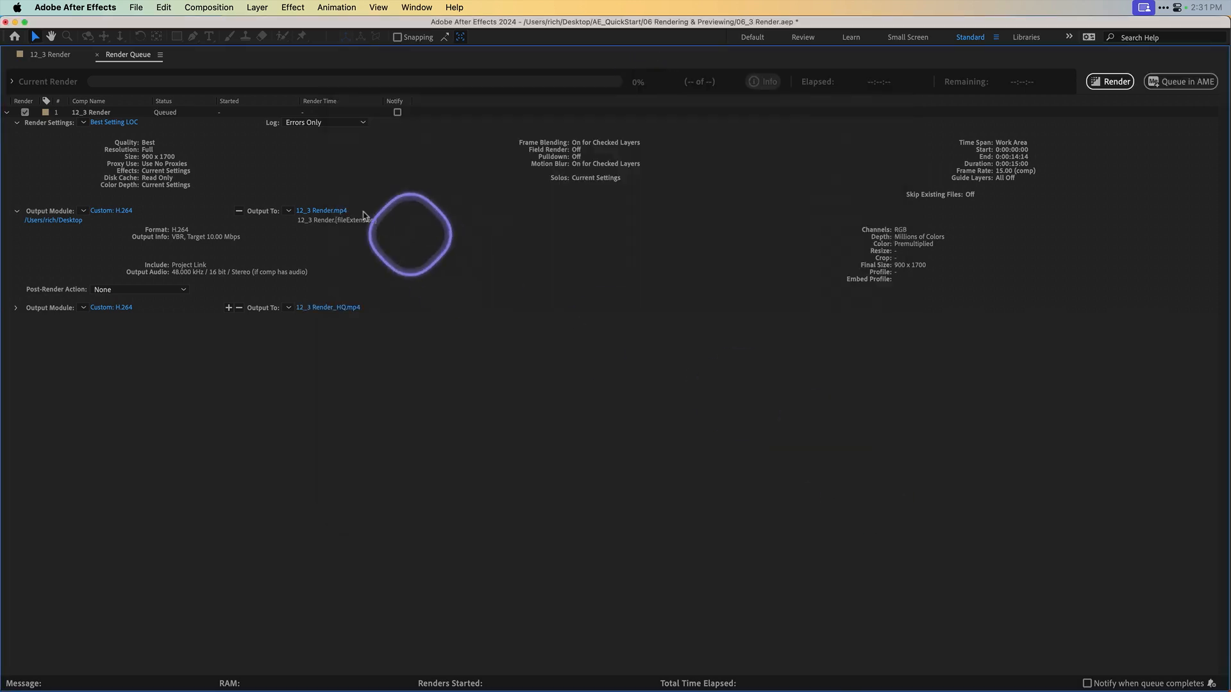
- Render the queued 12_3 Render item and open the output folder of its first module
{"action": "left_click", "coordinate": [1108, 86]}
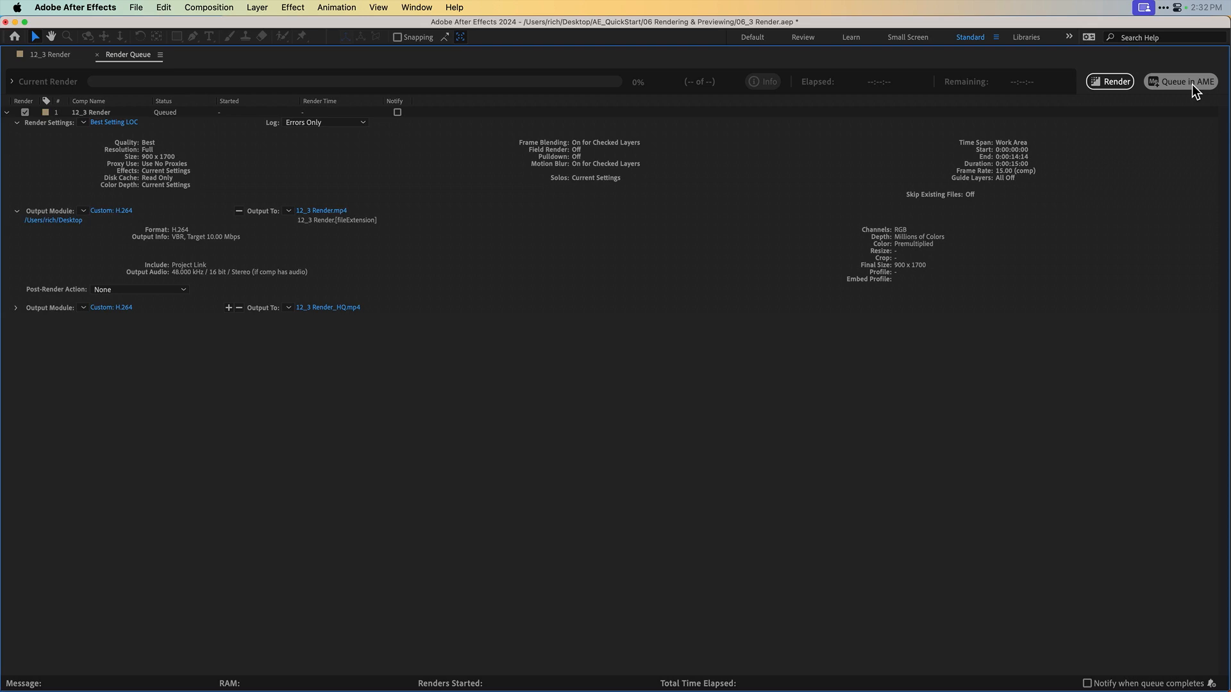
{"action": "left_click", "coordinate": [1110, 81]}
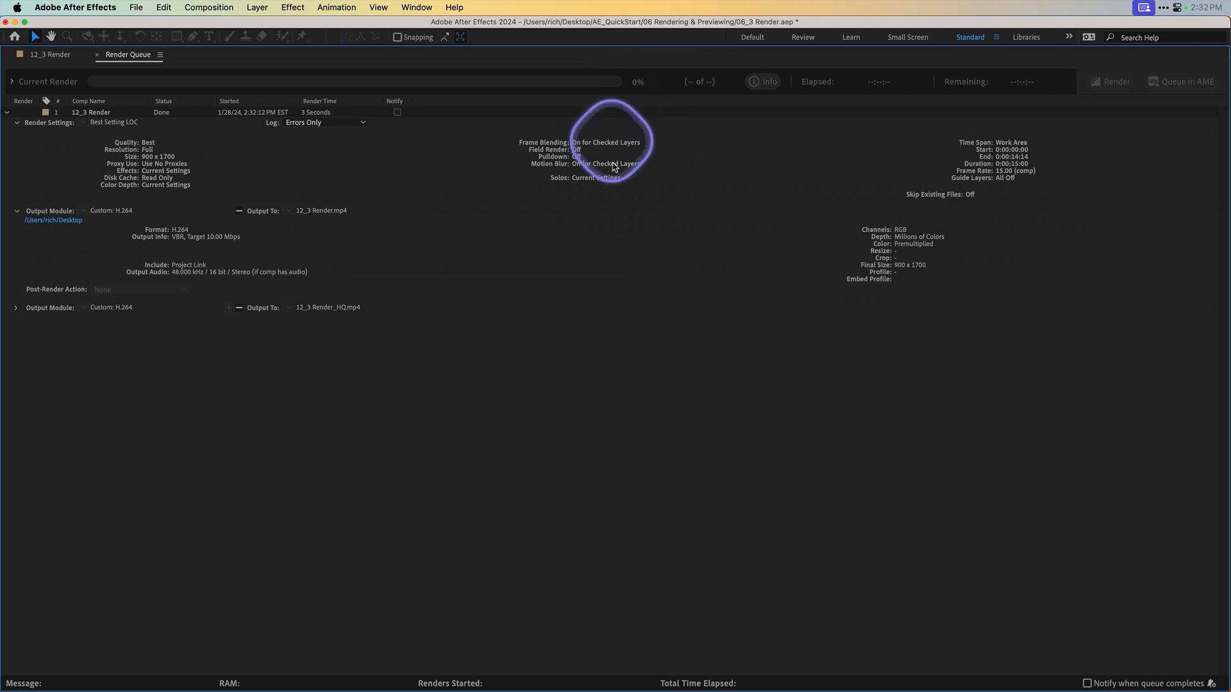
{"action": "left_click", "coordinate": [66, 226]}
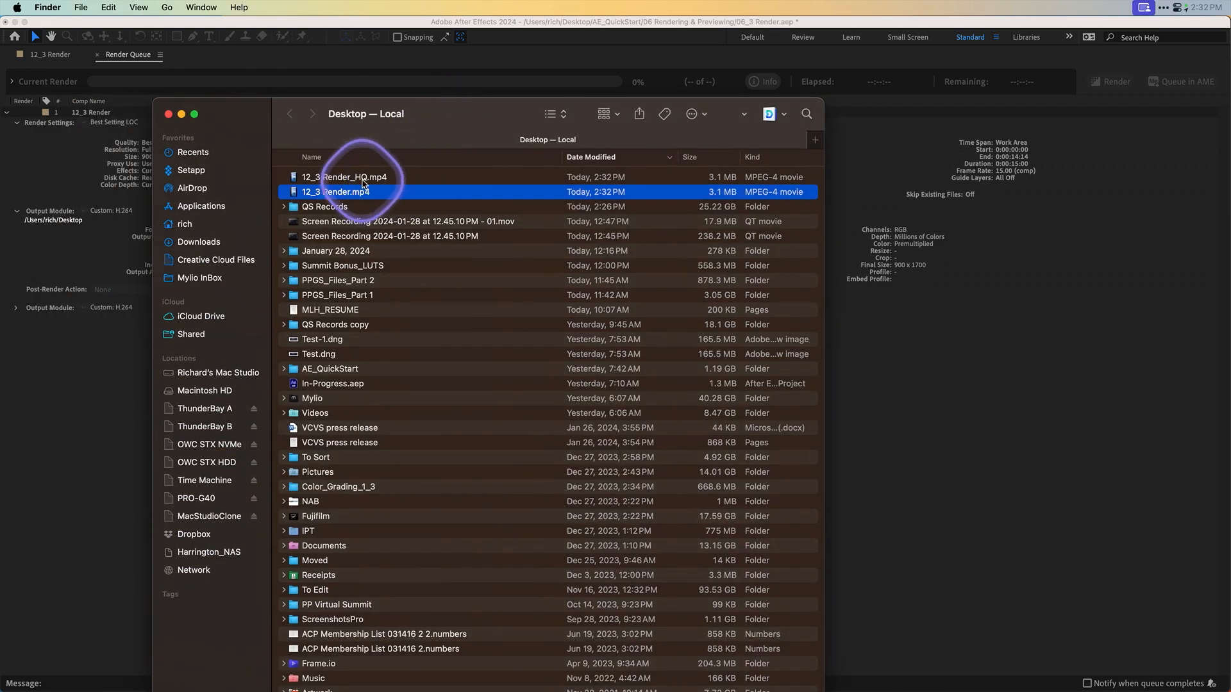
- Play the rendered 12_3 Render_HQ.mp4 file to check it, and close the player and the folder window
{"action": "left_click", "coordinate": [362, 180]}
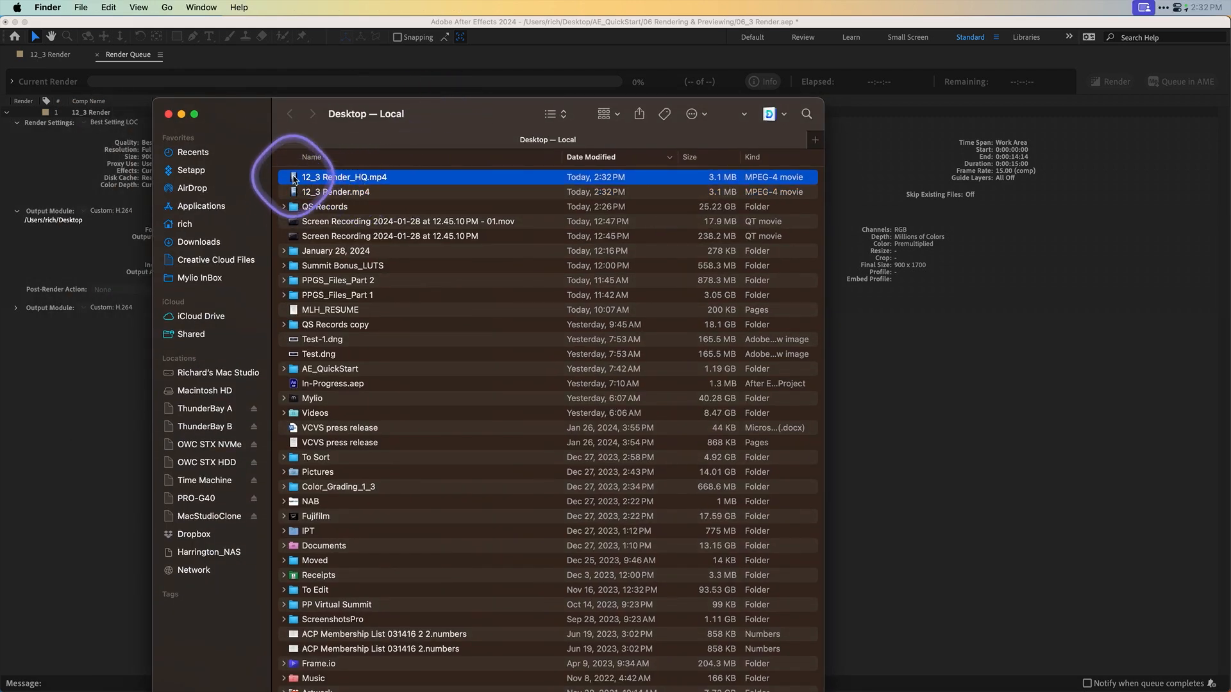
{"action": "double_click", "coordinate": [294, 179]}
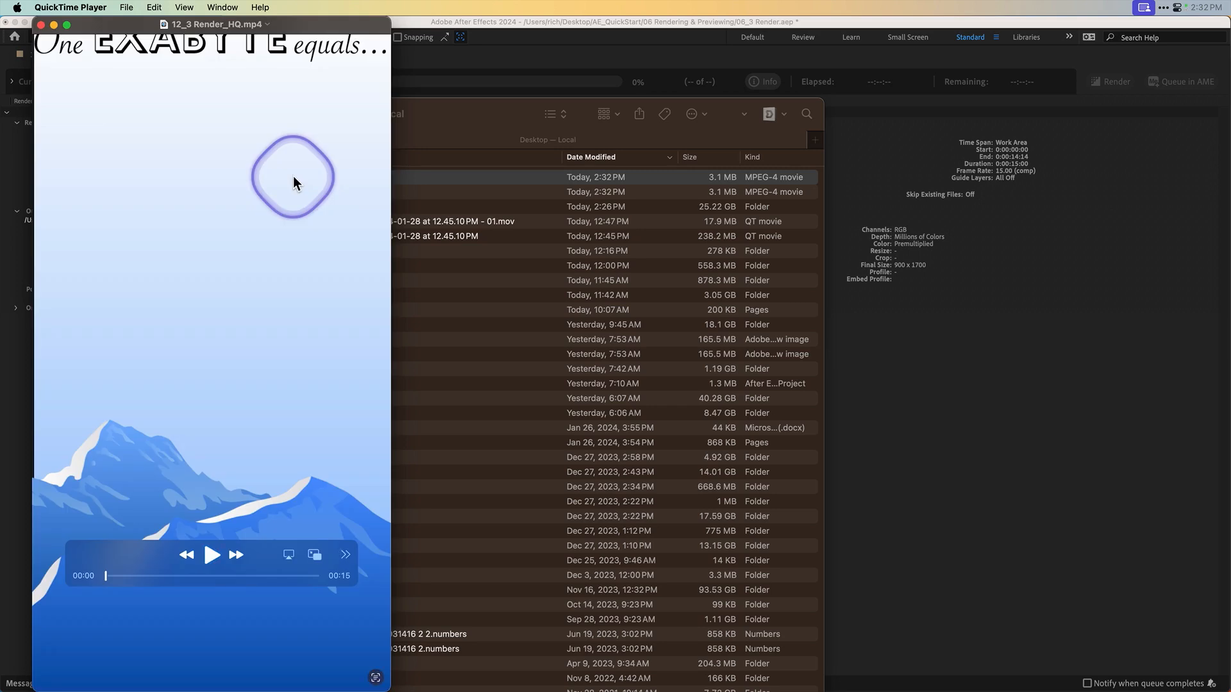
{"action": "key", "text": "space"}
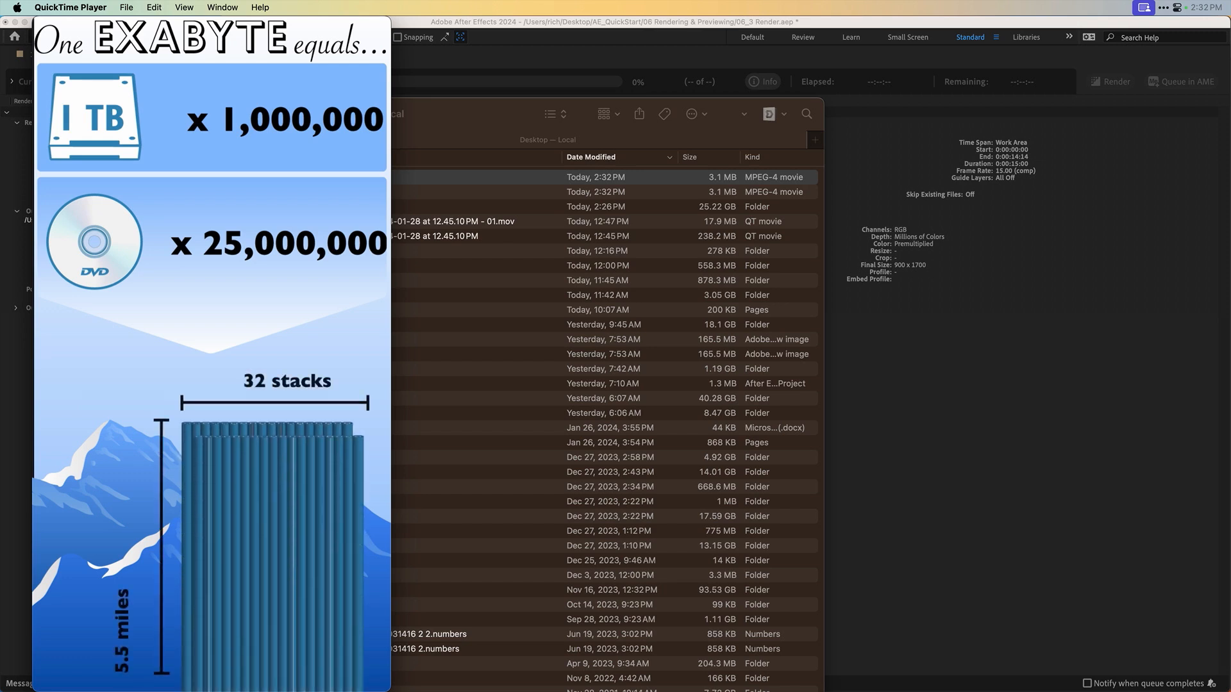
{"action": "mouse_move", "coordinate": [151, 91]}
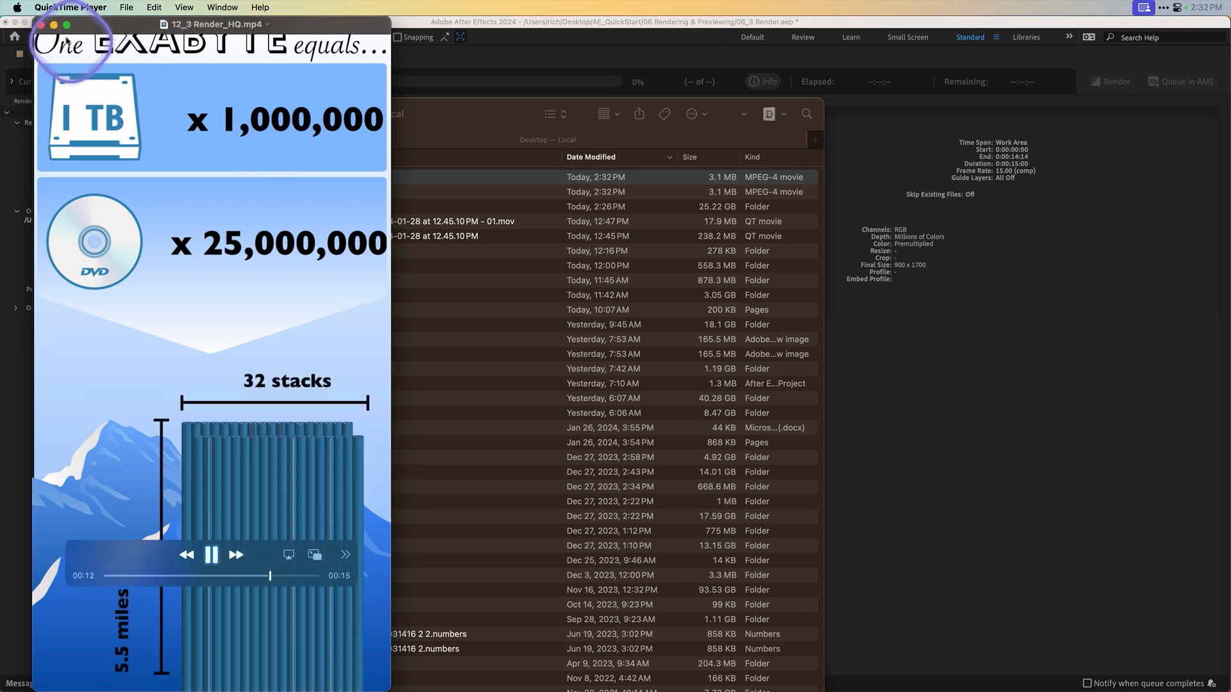
{"action": "left_click", "coordinate": [40, 26]}
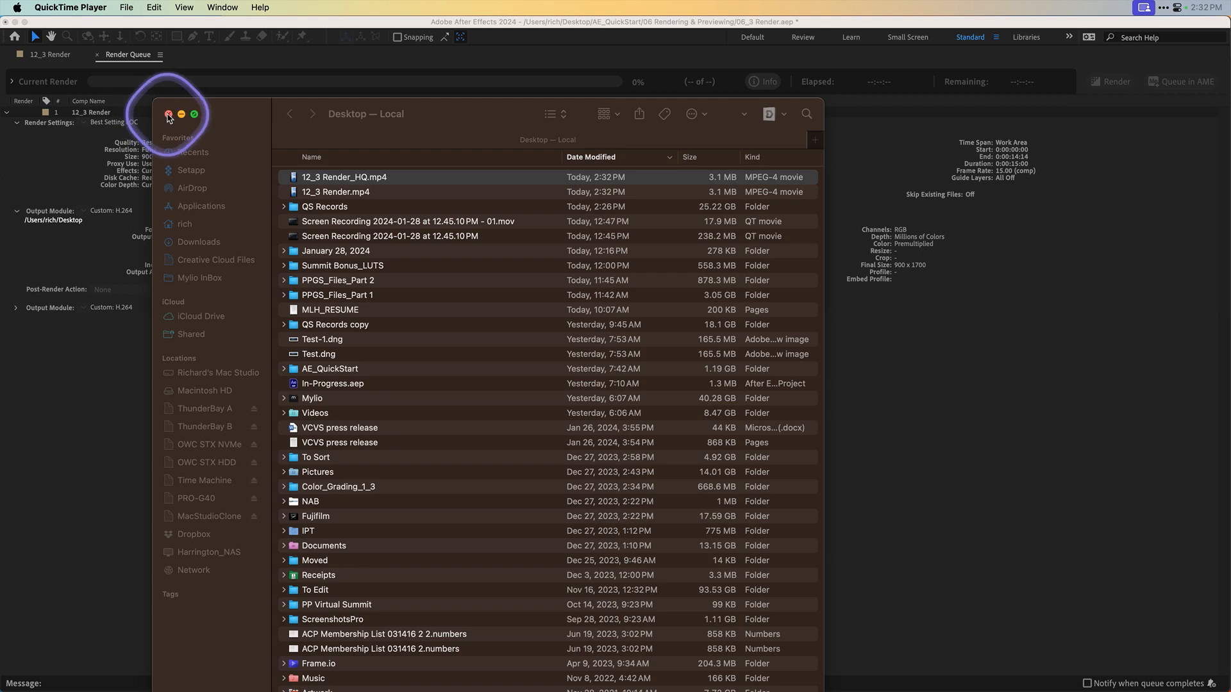
{"action": "left_click", "coordinate": [162, 115]}
- Duplicate the finished 12_3 Render item in the Render Queue
{"action": "left_click", "coordinate": [251, 293]}
{"action": "left_click", "coordinate": [17, 212]}
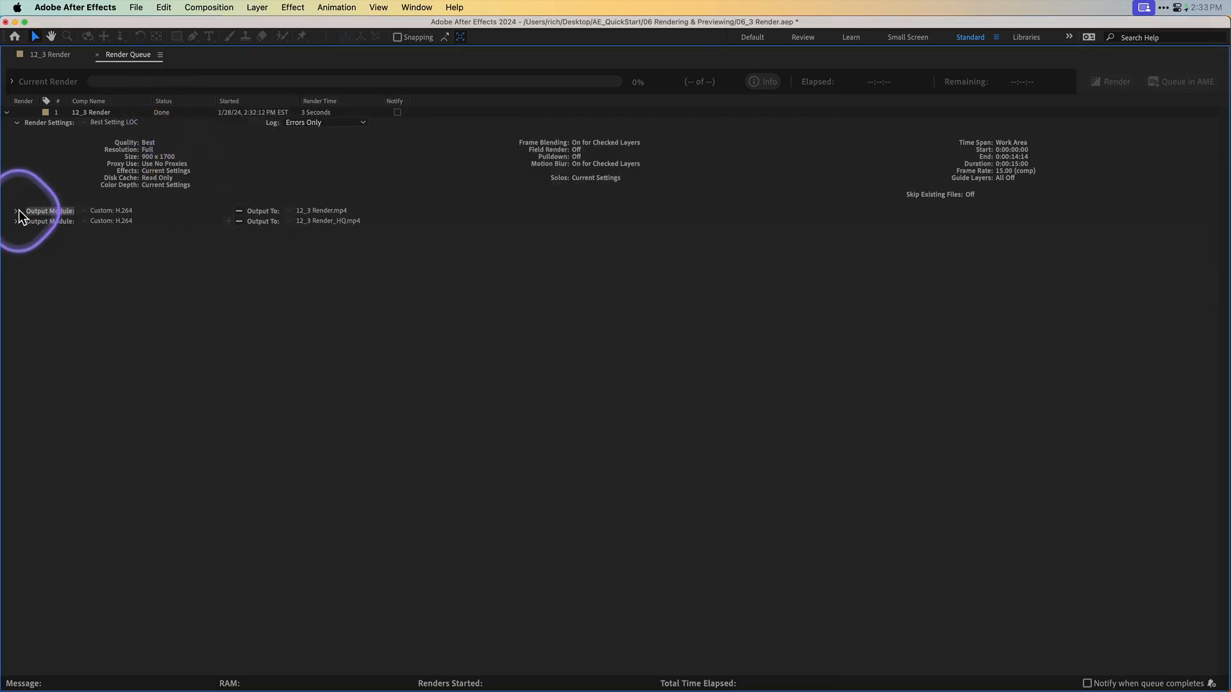
{"action": "left_click", "coordinate": [16, 212]}
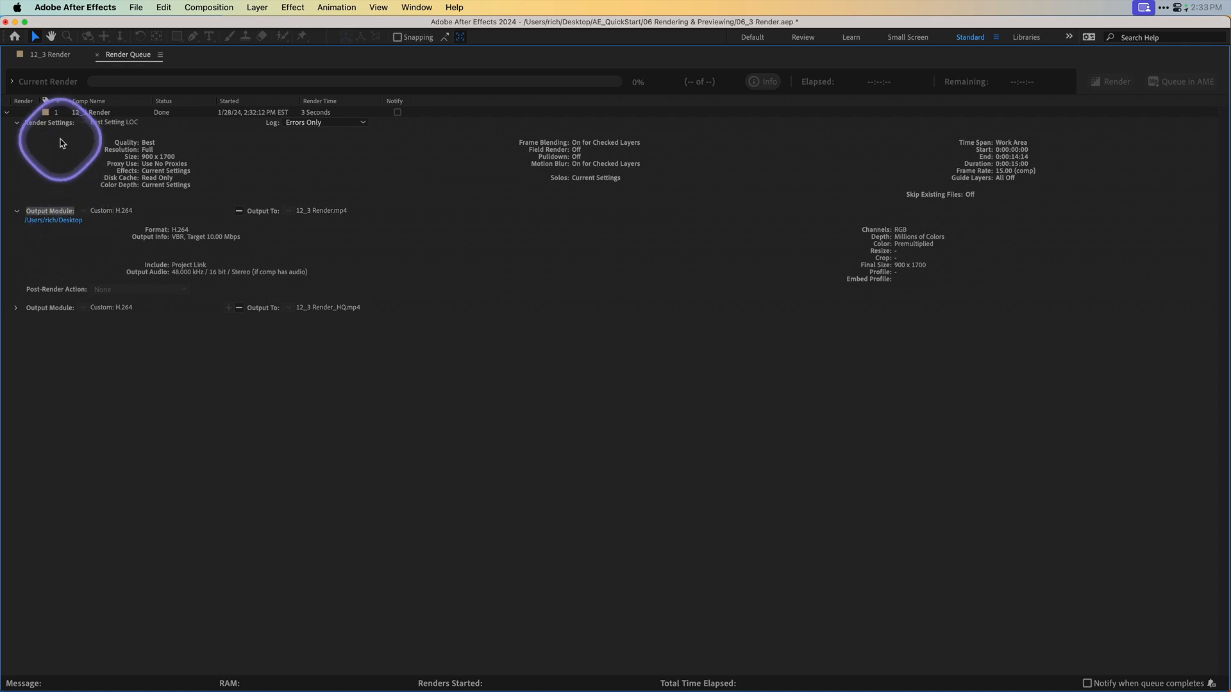
{"action": "left_click", "coordinate": [96, 114]}
{"action": "key", "text": "super+d"}
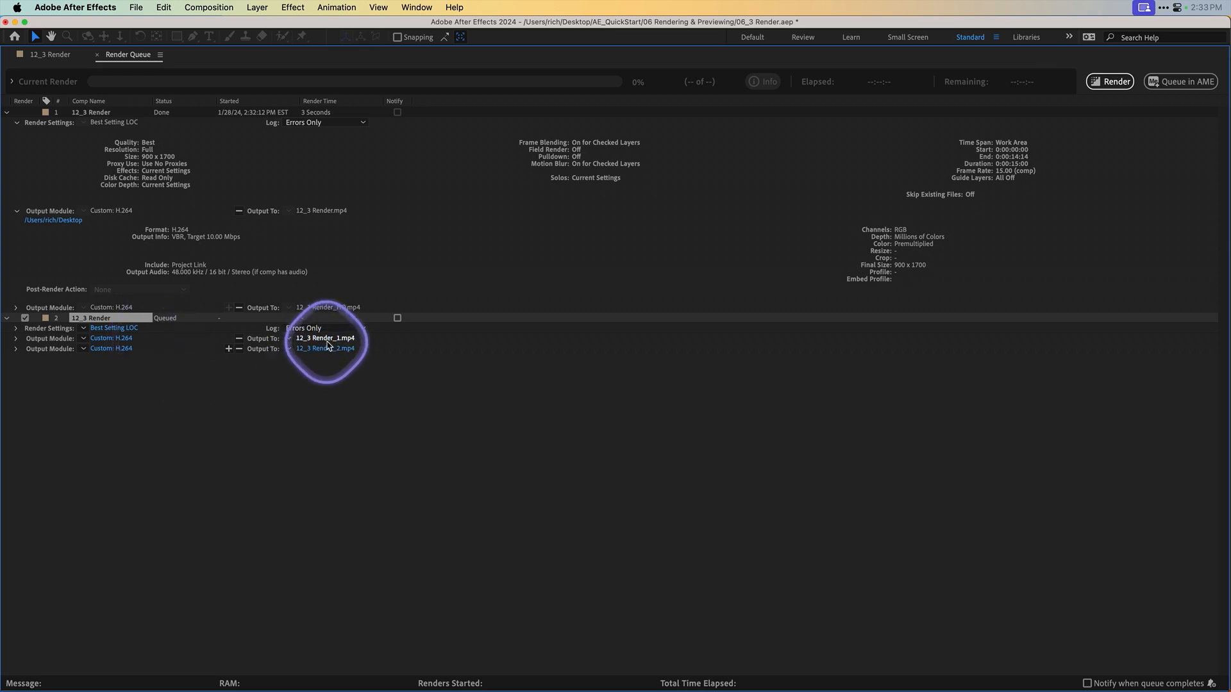
- Set the duplicated item's first output module to Software Encoding with CBR and a 25 Mbps target bitrate, and accept its settings
{"action": "left_click", "coordinate": [129, 339]}
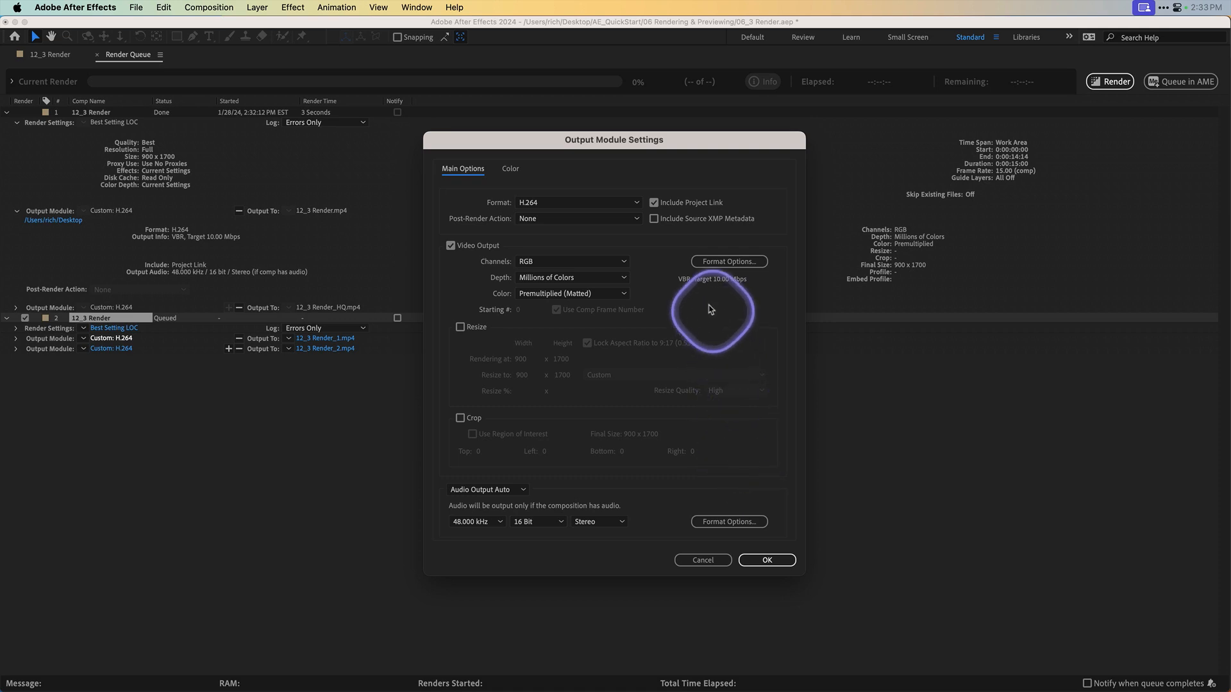
{"action": "left_click", "coordinate": [734, 261]}
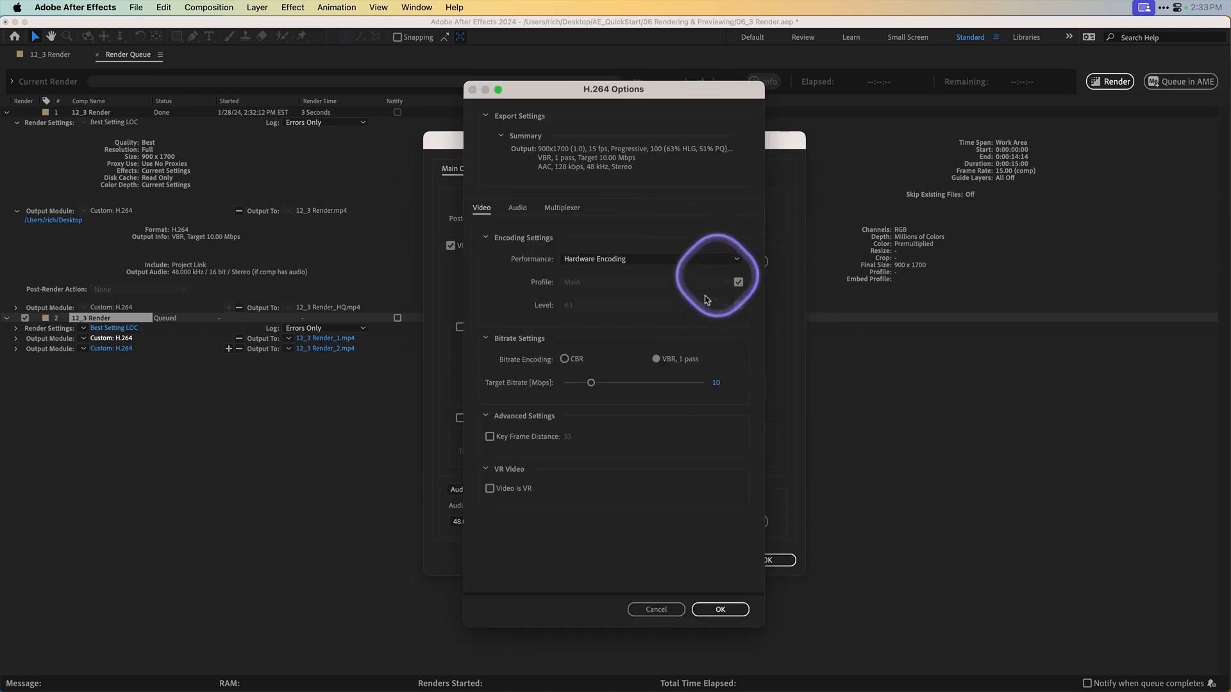
{"action": "left_click", "coordinate": [564, 360]}
{"action": "left_click_drag", "start_coordinate": [591, 382], "coordinate": [618, 382]}
{"action": "left_click", "coordinate": [714, 383]}
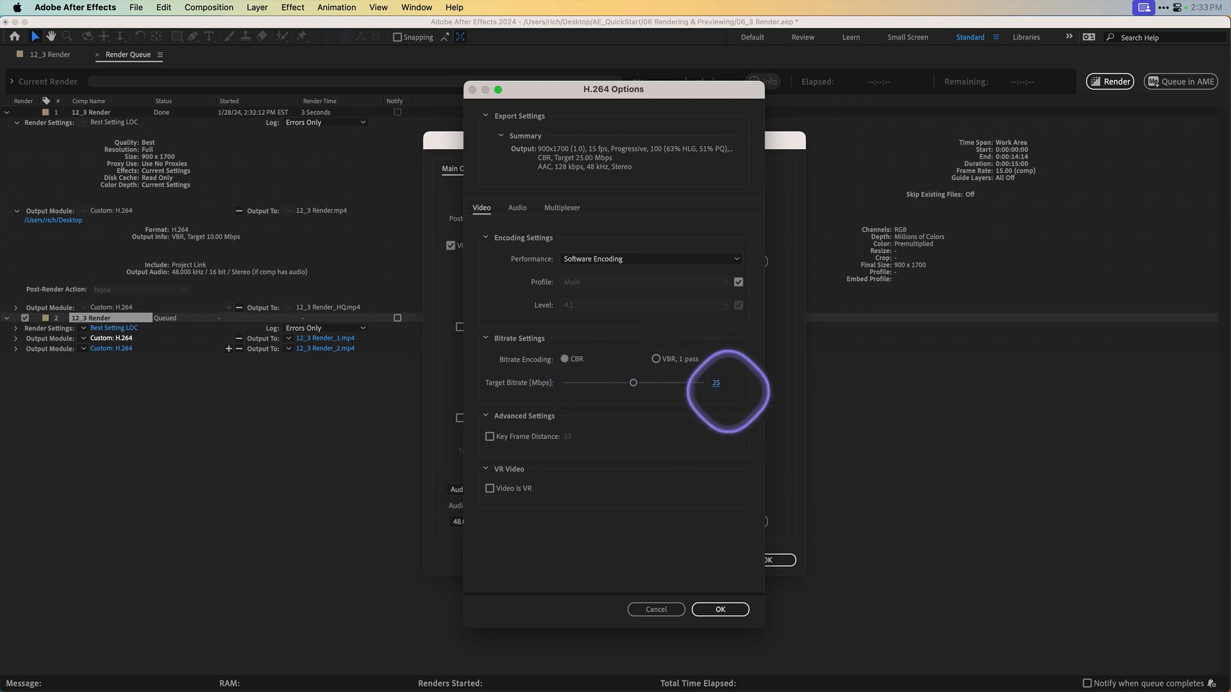
{"action": "left_click", "coordinate": [719, 609]}
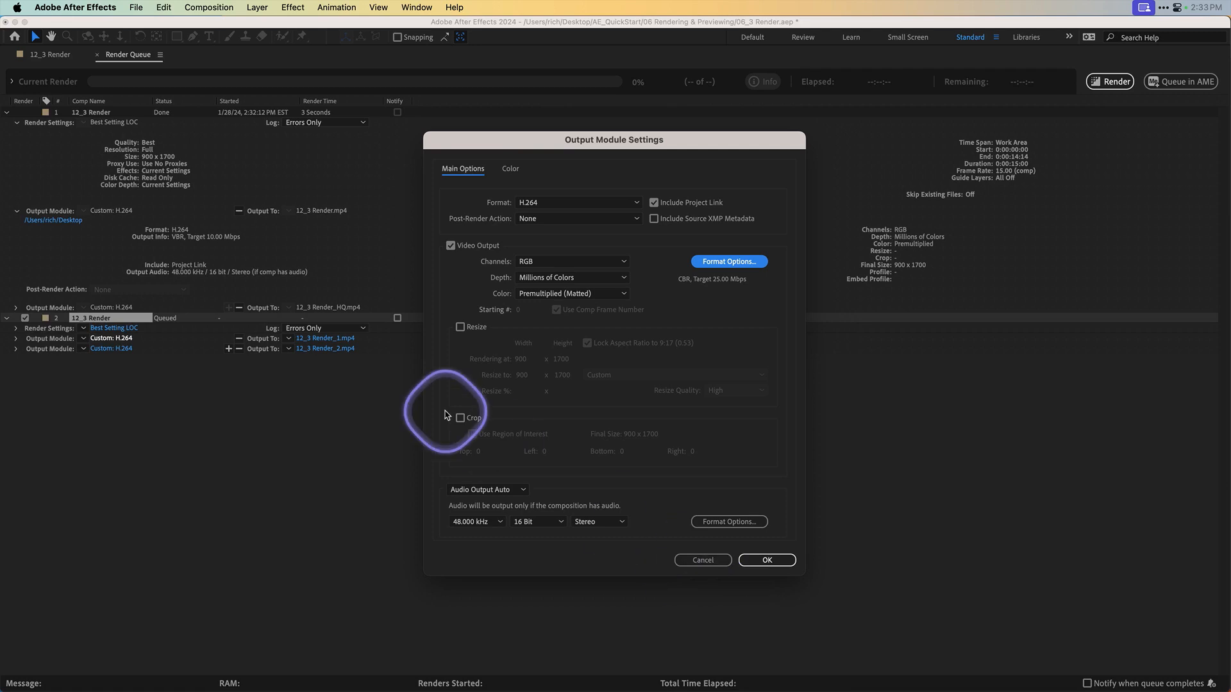
{"action": "left_click", "coordinate": [763, 560]}
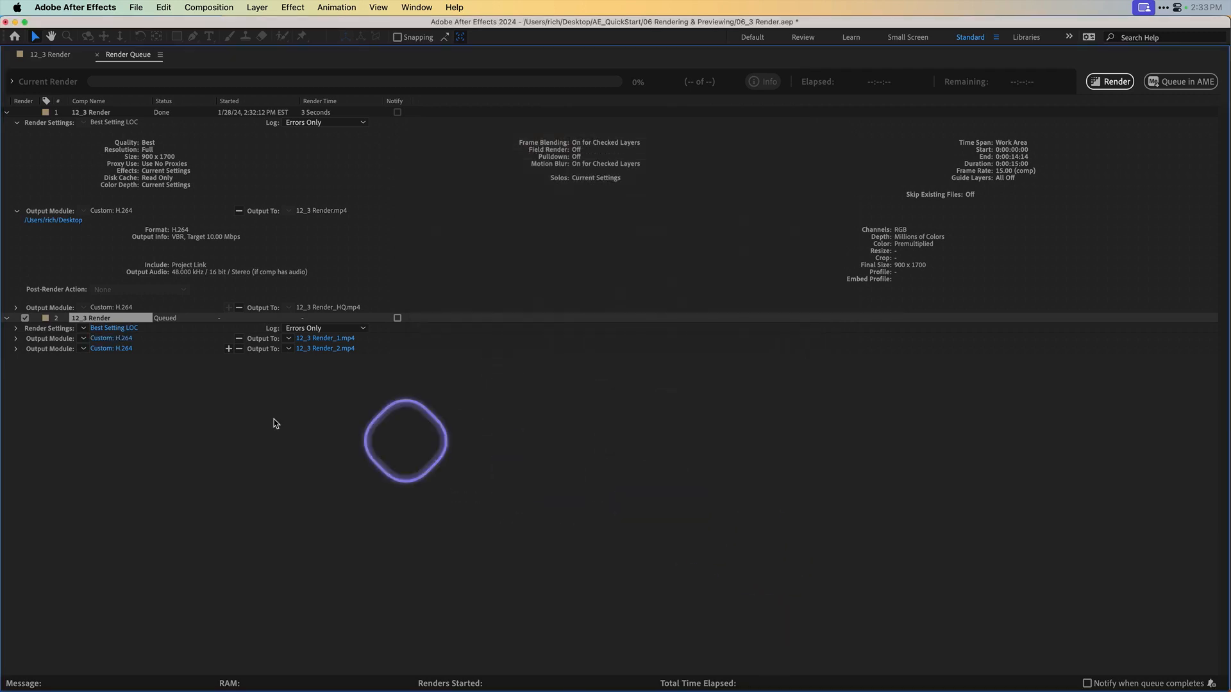
- Set the duplicated item's second output module to Software Encoding with VBR, 1 pass and a 25 Mbps target bitrate, and accept its settings
{"action": "left_click", "coordinate": [111, 348]}
{"action": "left_click", "coordinate": [735, 264]}
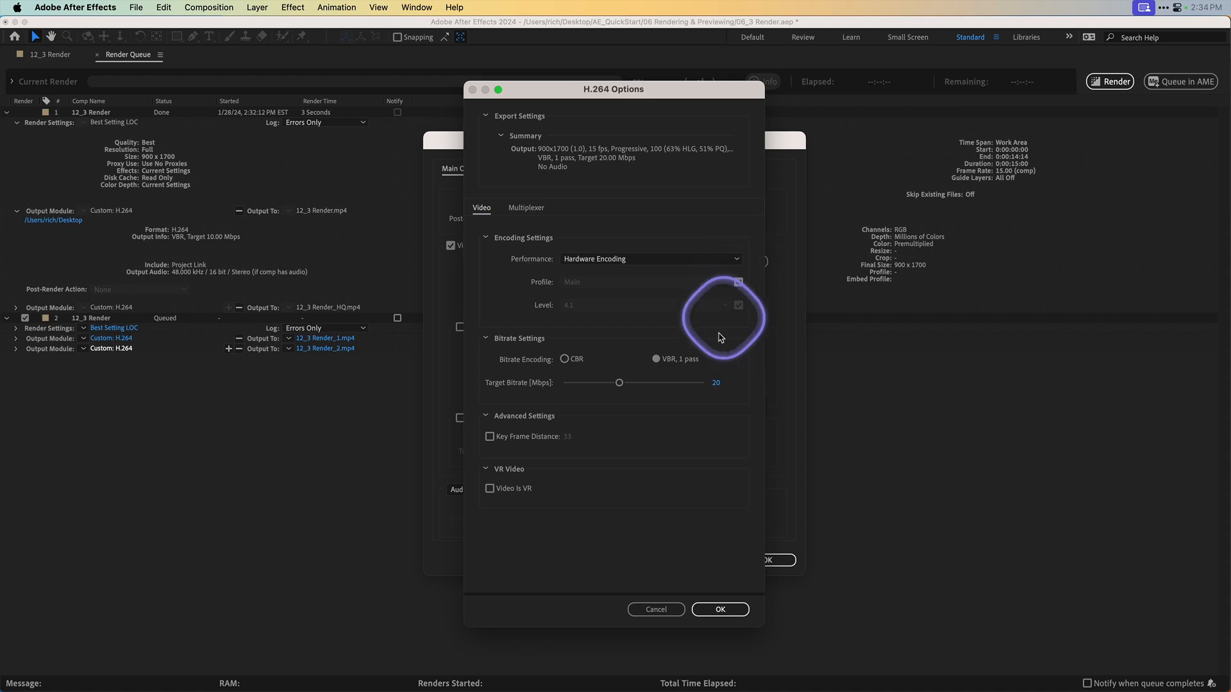
{"action": "left_click", "coordinate": [656, 360]}
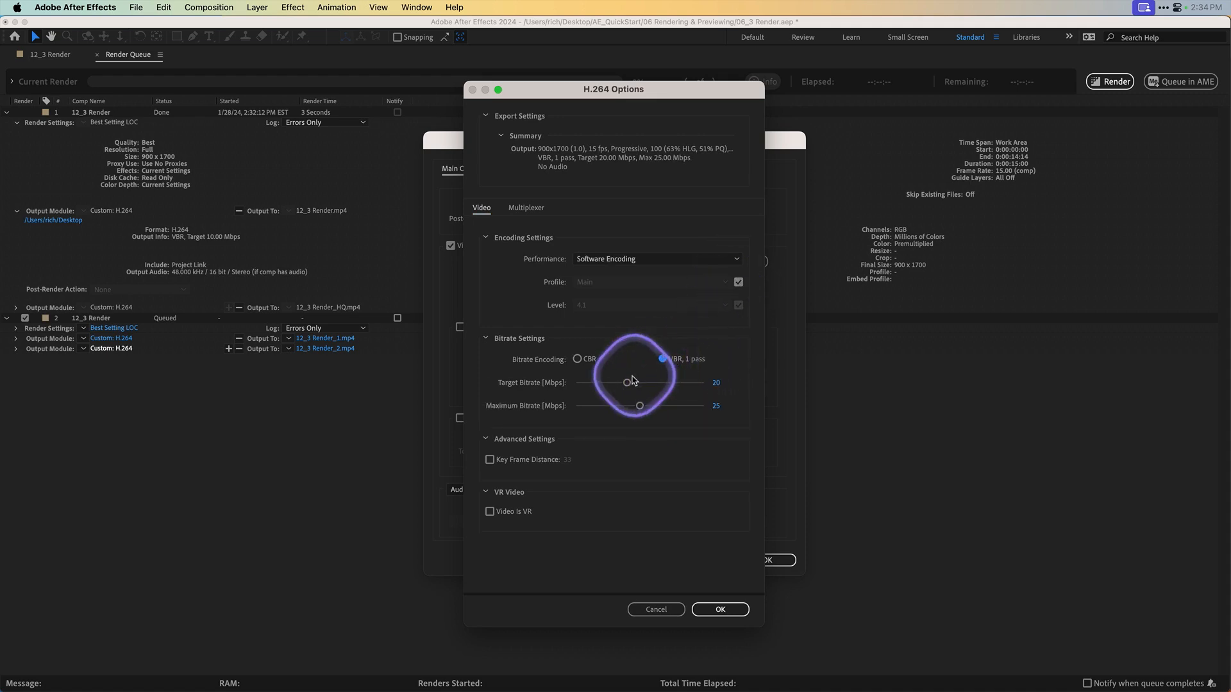
{"action": "left_click", "coordinate": [637, 382]}
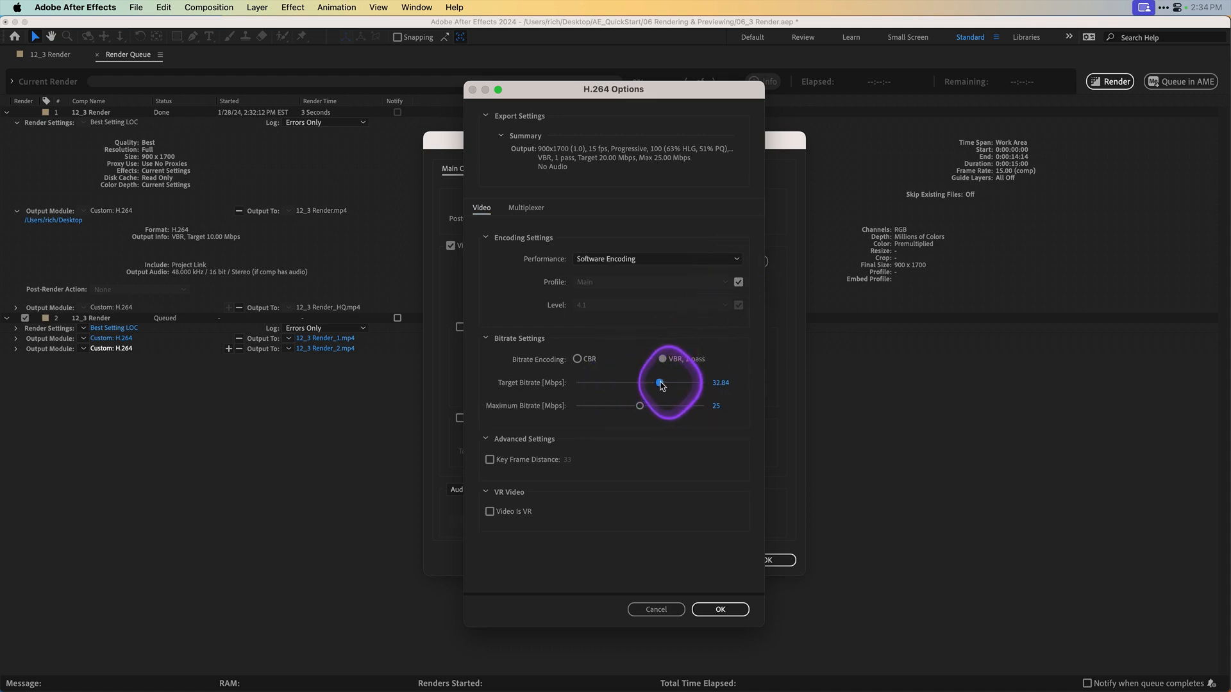
{"action": "left_click_drag", "start_coordinate": [643, 388], "coordinate": [641, 387]}
{"action": "left_click", "coordinate": [712, 384]}
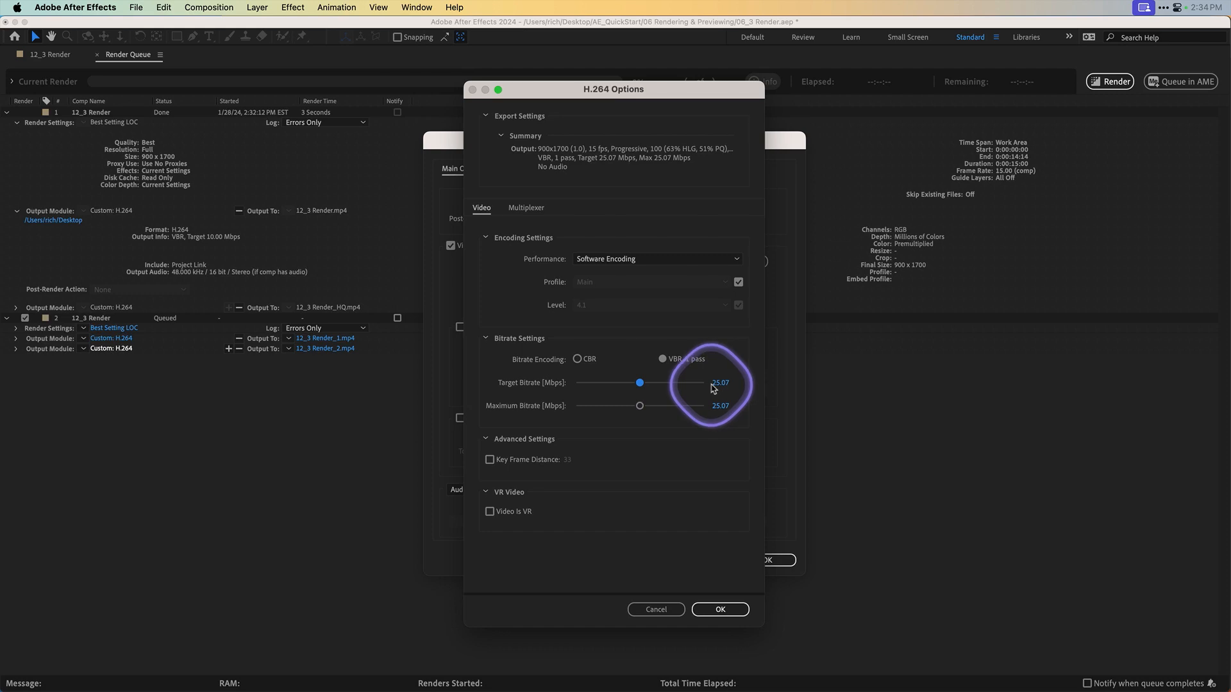
{"action": "left_click", "coordinate": [719, 385]}
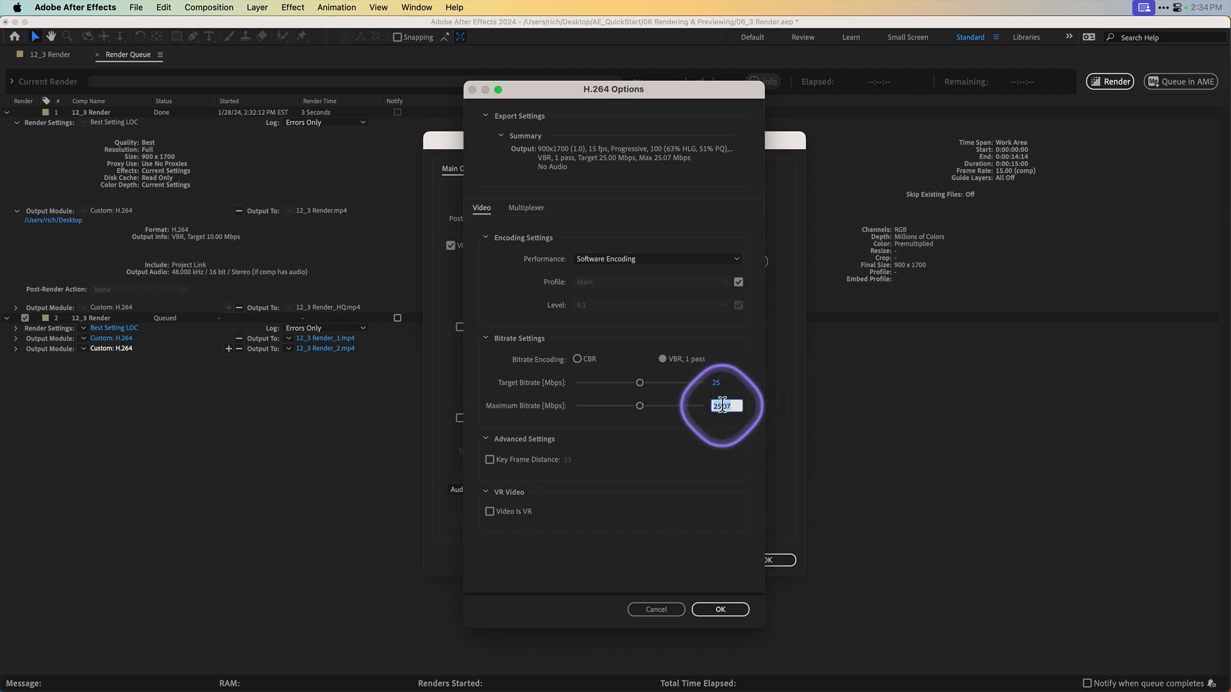
{"action": "left_click", "coordinate": [720, 609]}
{"action": "left_click", "coordinate": [766, 559]}
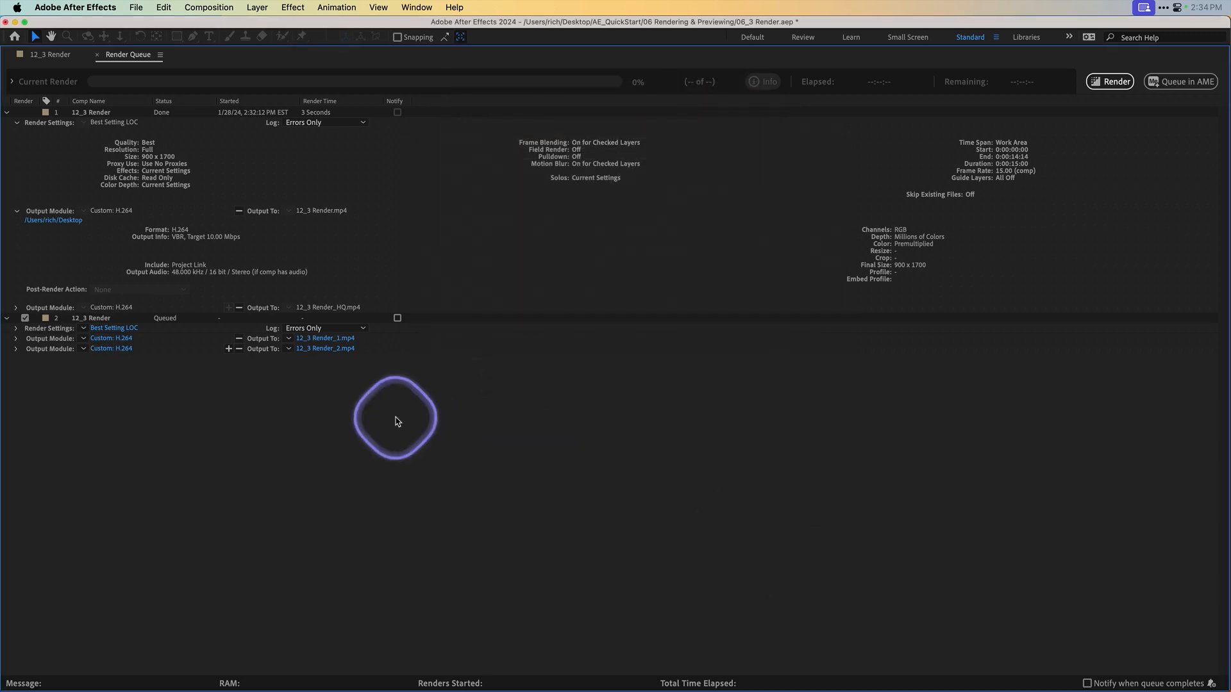
- Render the duplicated 12_3 Render item and open the output folder of its second module
{"action": "left_click", "coordinate": [1111, 82]}
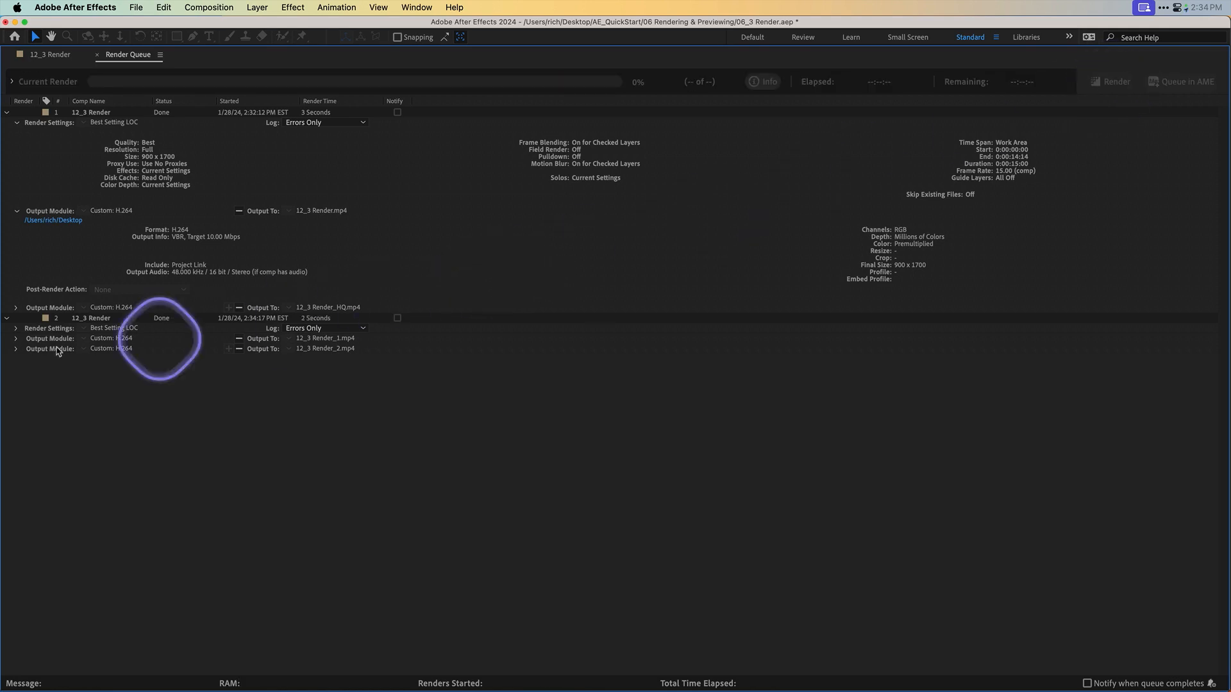
{"action": "left_click", "coordinate": [15, 349]}
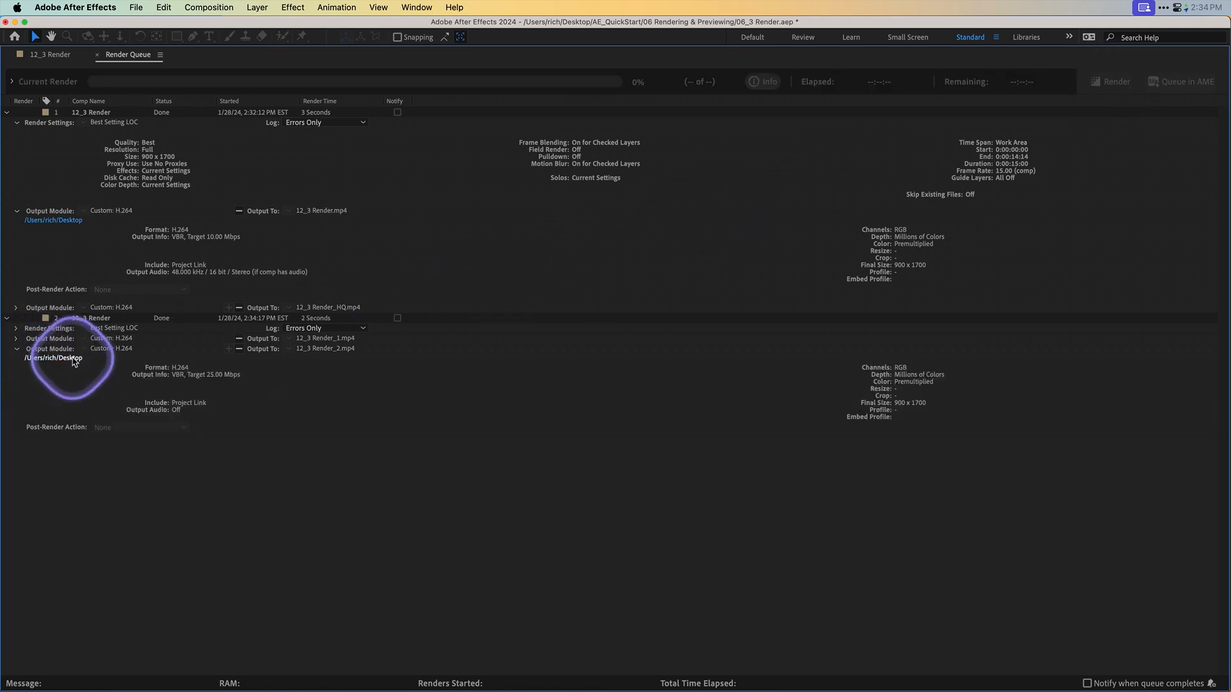
{"action": "left_click", "coordinate": [53, 357]}
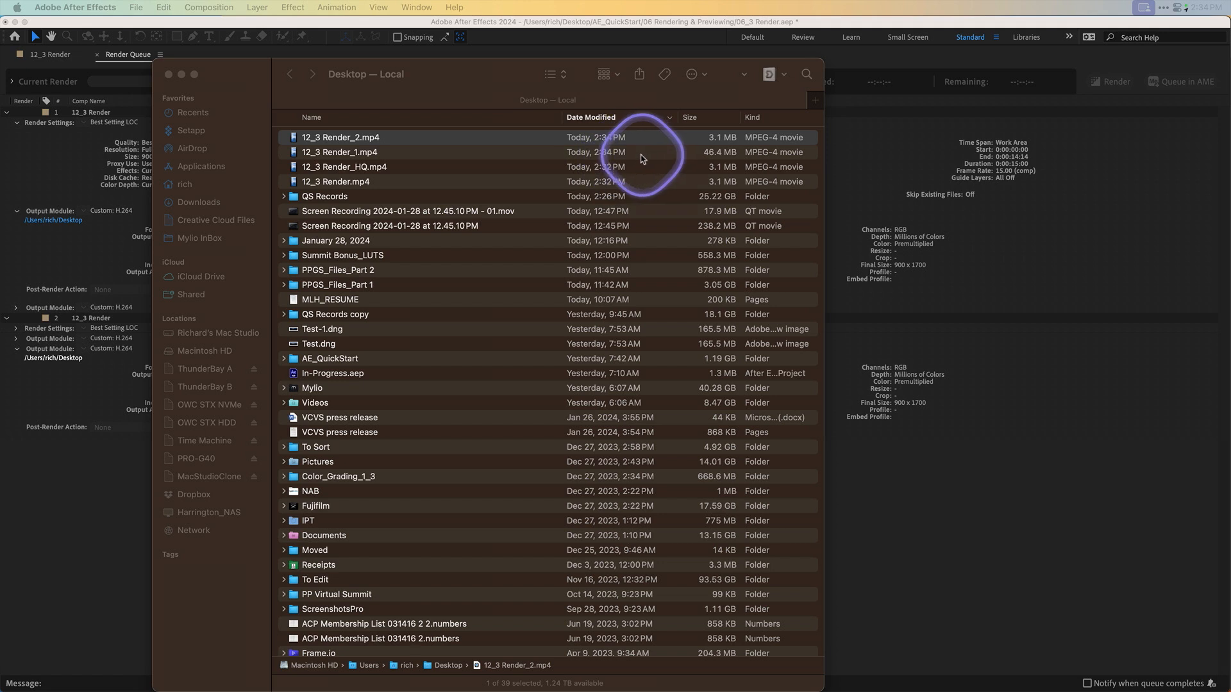
- Open the rendered 12_3 Render_1.mp4 file to review its playback
{"action": "left_click", "coordinate": [361, 154]}
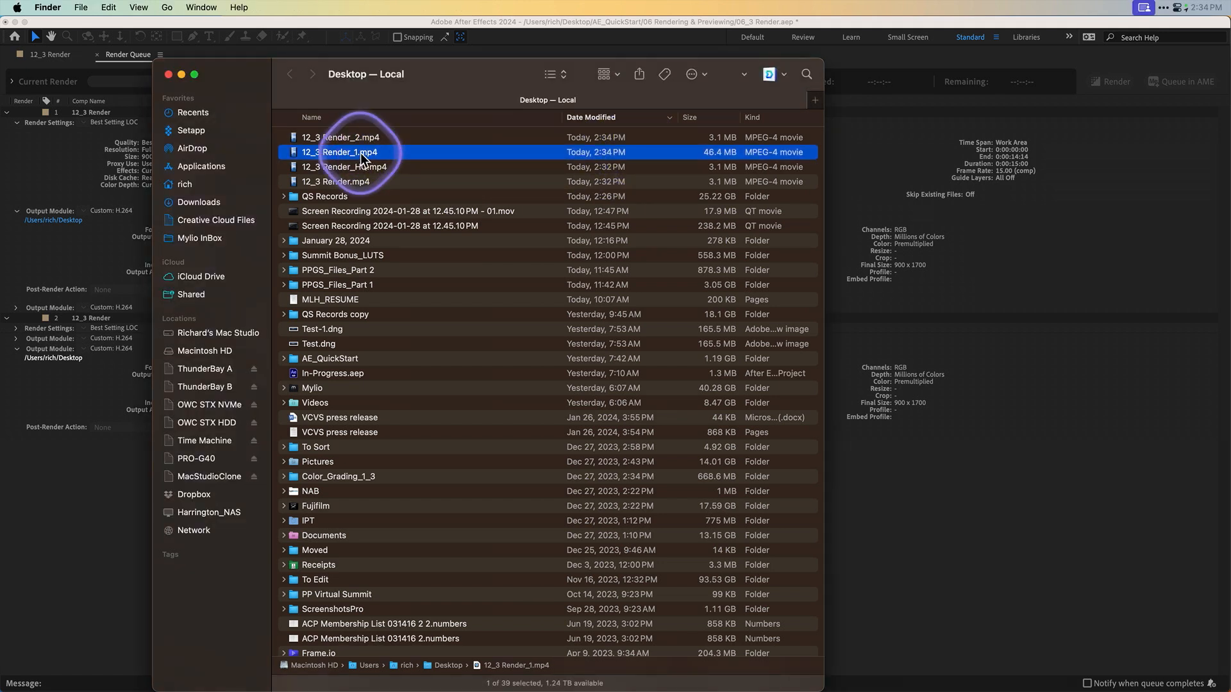
{"action": "double_click", "coordinate": [360, 153]}
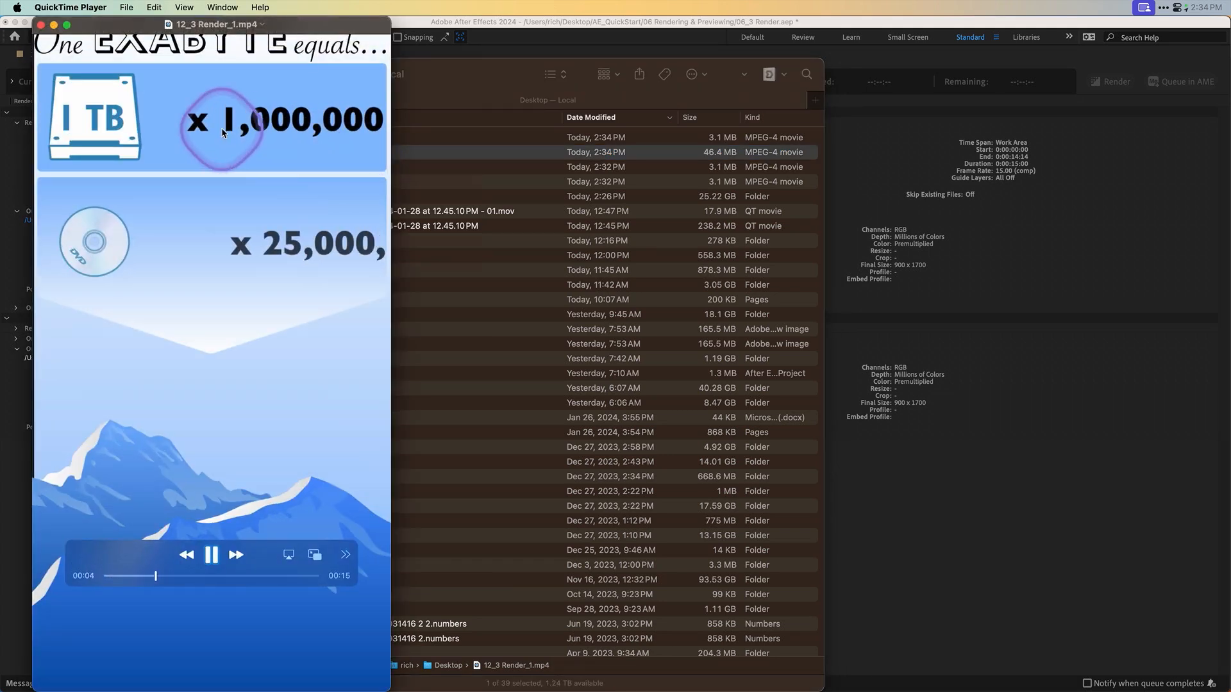
- Stop playback of the rendered 12_3 Render_1.mp4 movie and close its player window
{"action": "key", "text": "space"}
{"action": "left_click", "coordinate": [40, 25]}
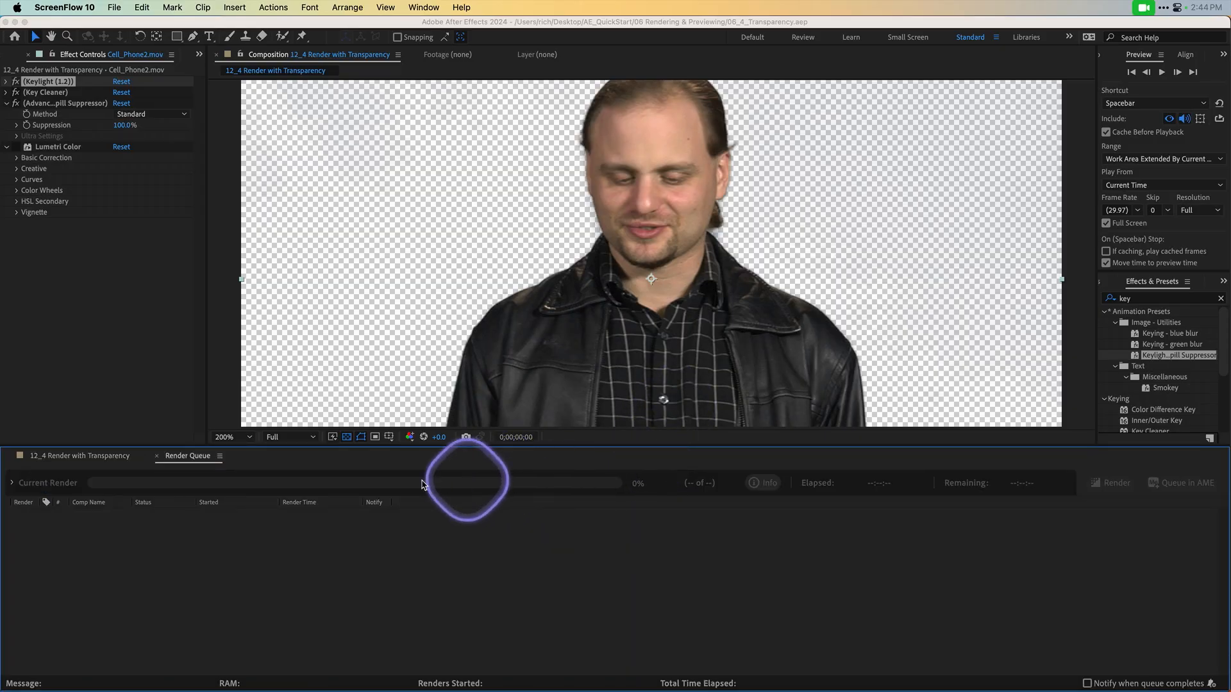
- Fit the 12_4 Render with Transparency composition in its viewer and scrub to about 0;00;19;09 to review both keyed clips
{"action": "left_click", "coordinate": [125, 221]}
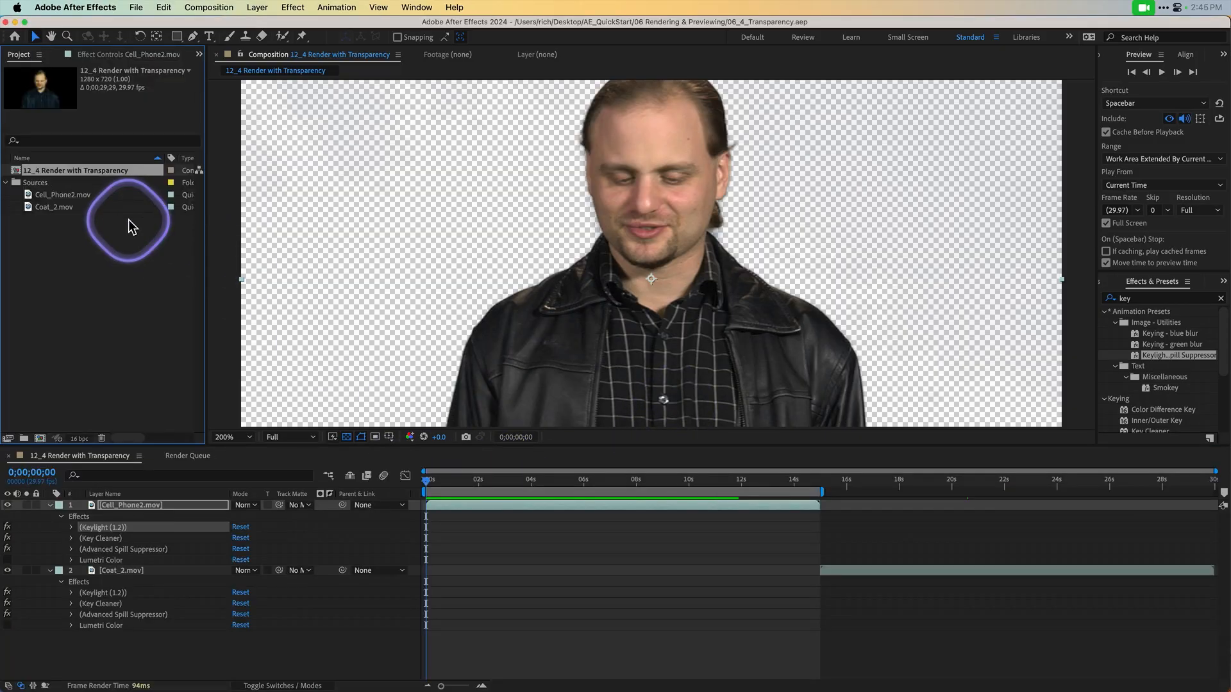
{"action": "scroll", "coordinate": [131, 228], "scroll_direction": "right", "scroll_amount": 5}
{"action": "left_click", "coordinate": [475, 483]}
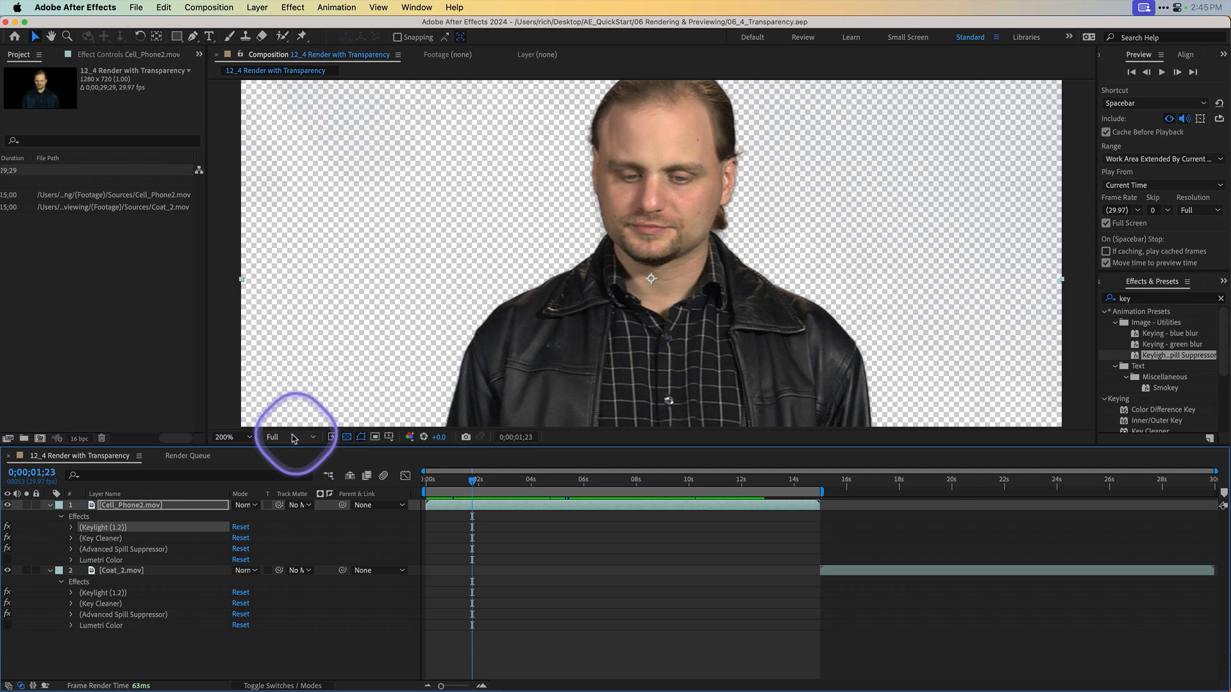
{"action": "left_click", "coordinate": [227, 436]}
{"action": "left_click", "coordinate": [244, 452]}
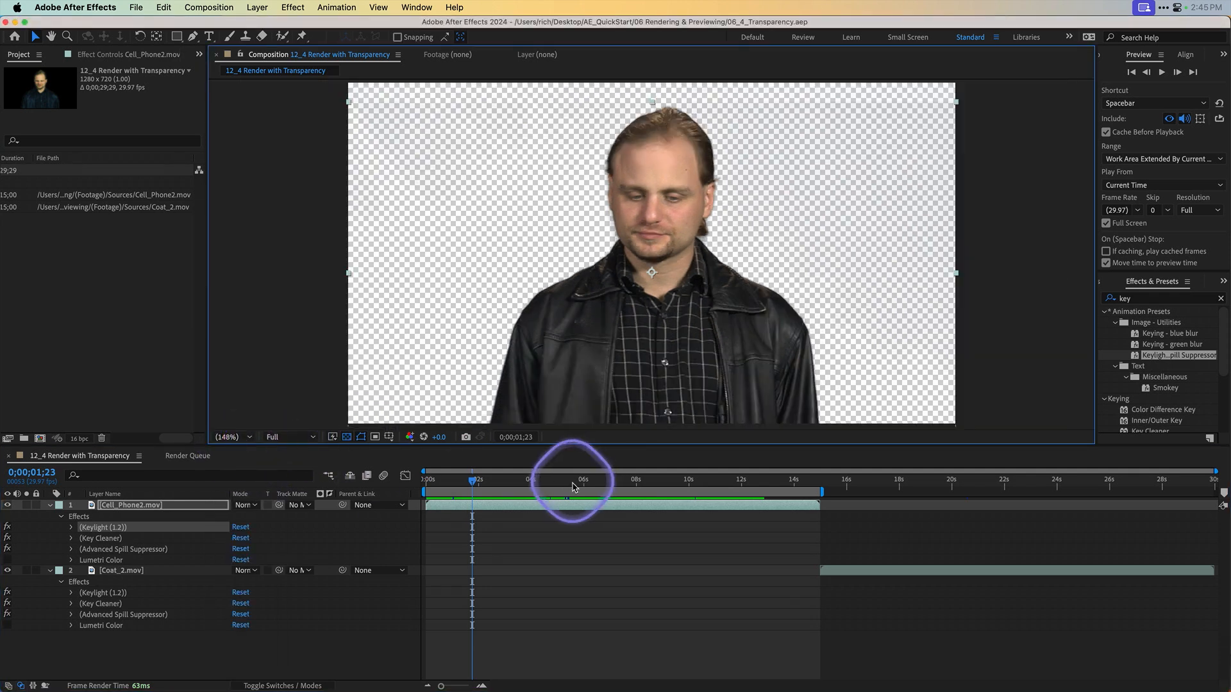
{"action": "left_click_drag", "start_coordinate": [509, 487], "coordinate": [935, 483]}
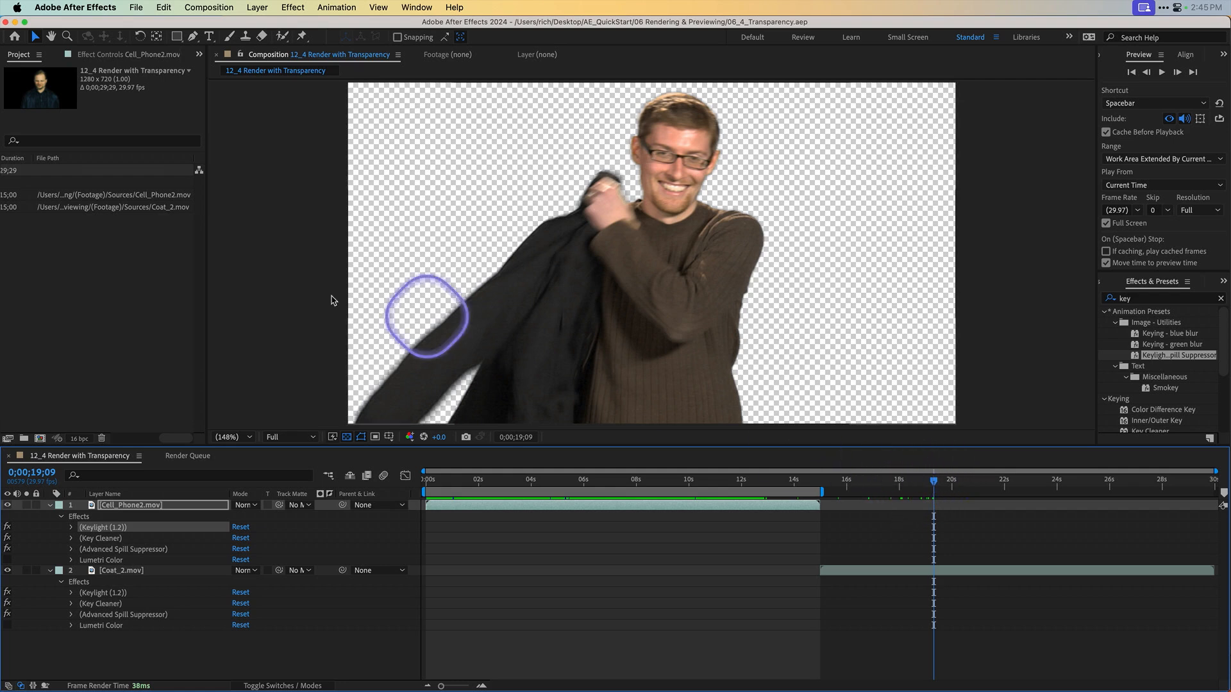
- Add the 12_4 Render with Transparency composition to the render queue and set its output module format to QuickTime
{"action": "left_click", "coordinate": [204, 7]}
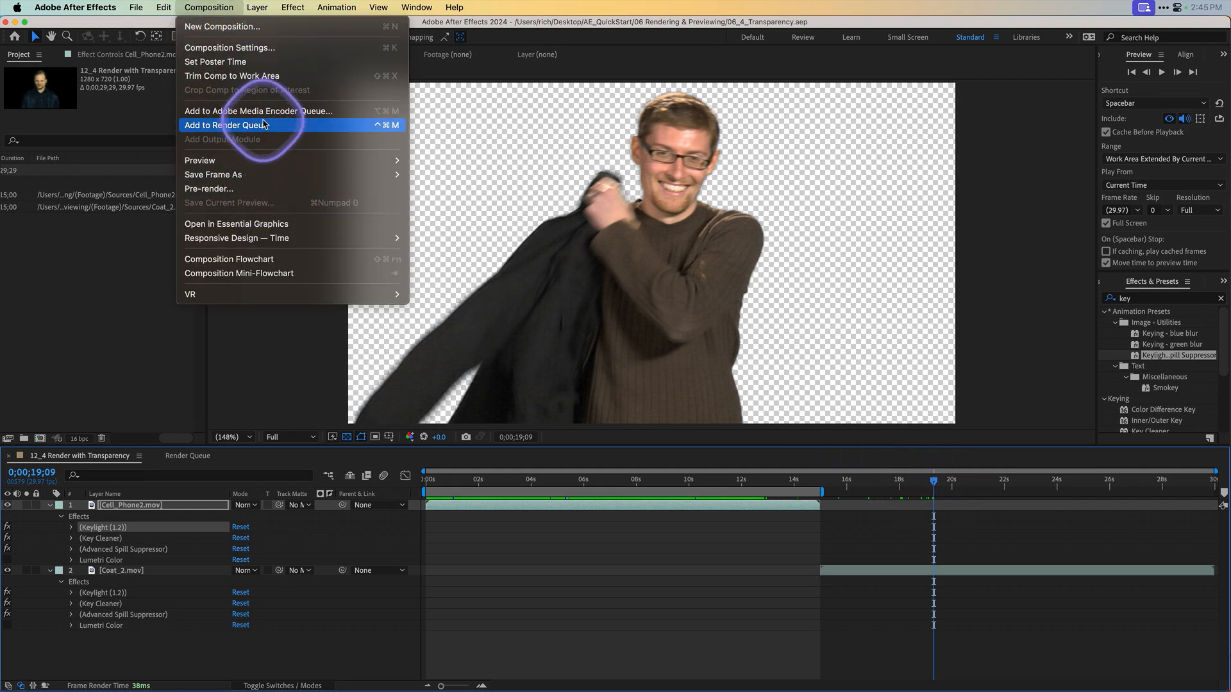
{"action": "left_click", "coordinate": [264, 125]}
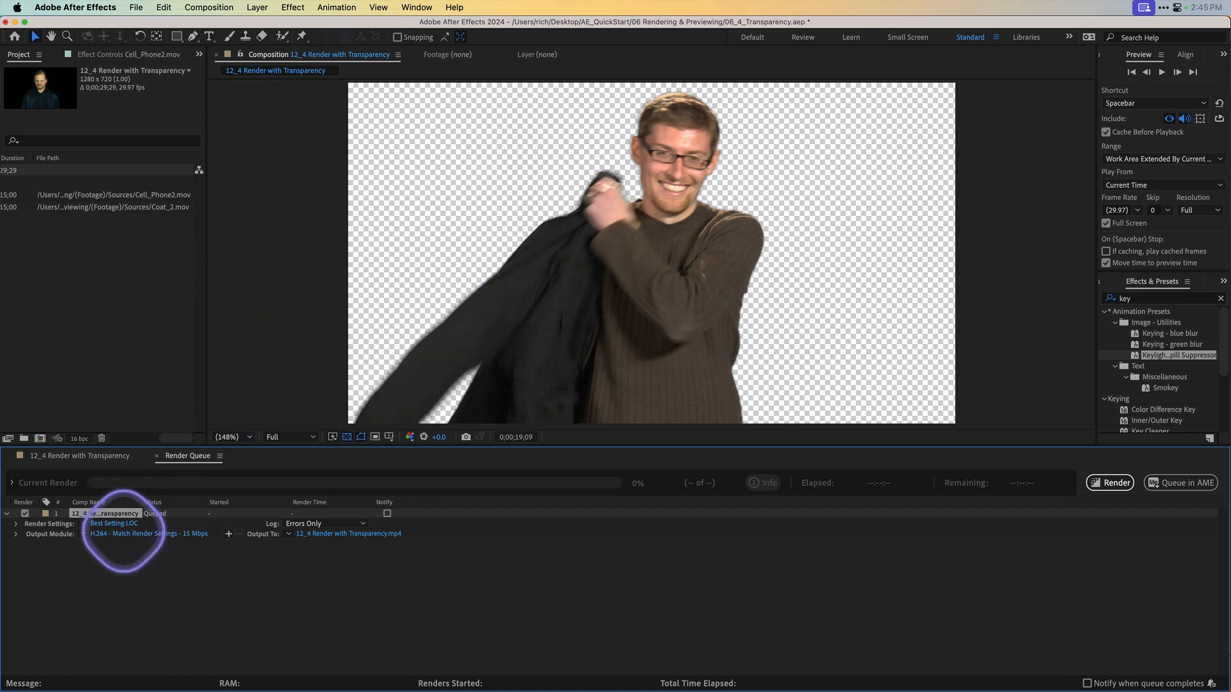
{"action": "left_click", "coordinate": [125, 535]}
{"action": "left_click", "coordinate": [620, 205]}
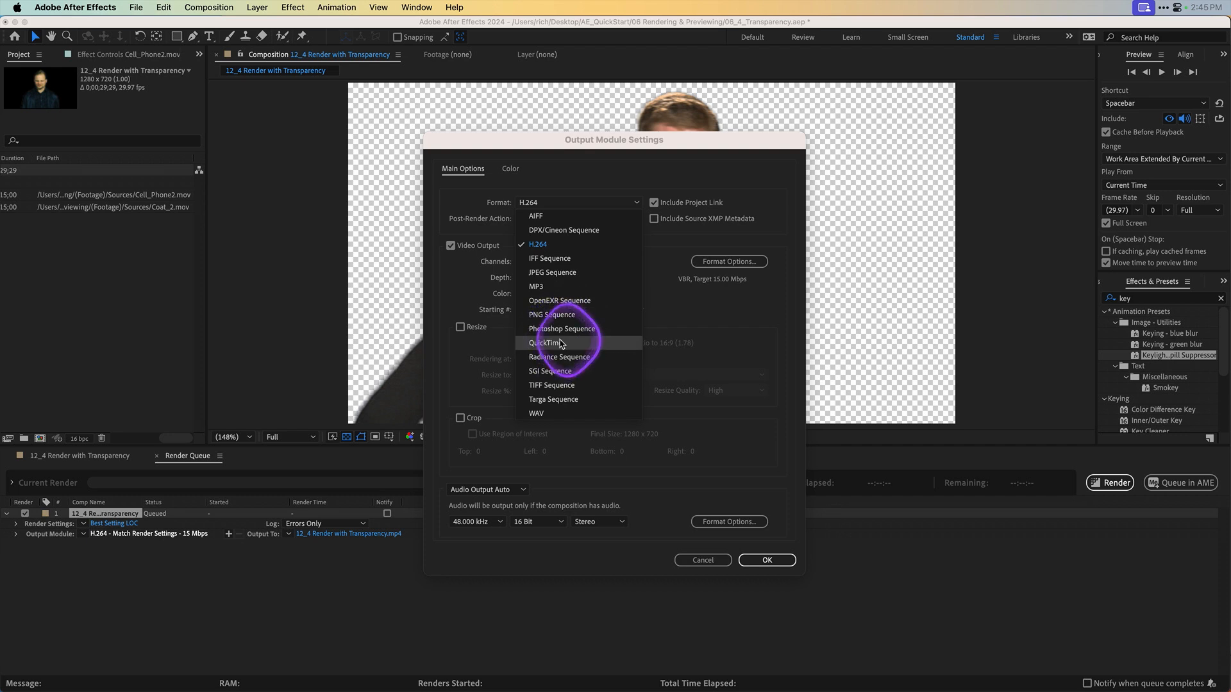
{"action": "left_click", "coordinate": [562, 344]}
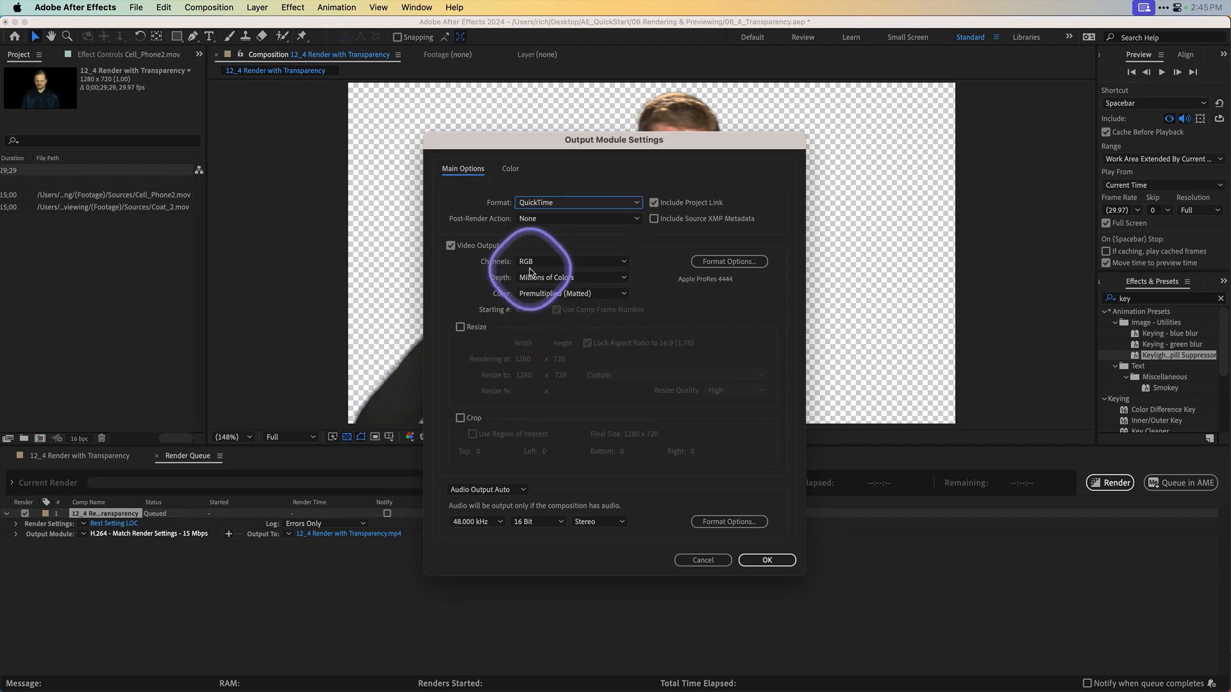
- Review the available QuickTime video codecs and accept the format options with Apple ProRes 4444
{"action": "left_click", "coordinate": [709, 265]}
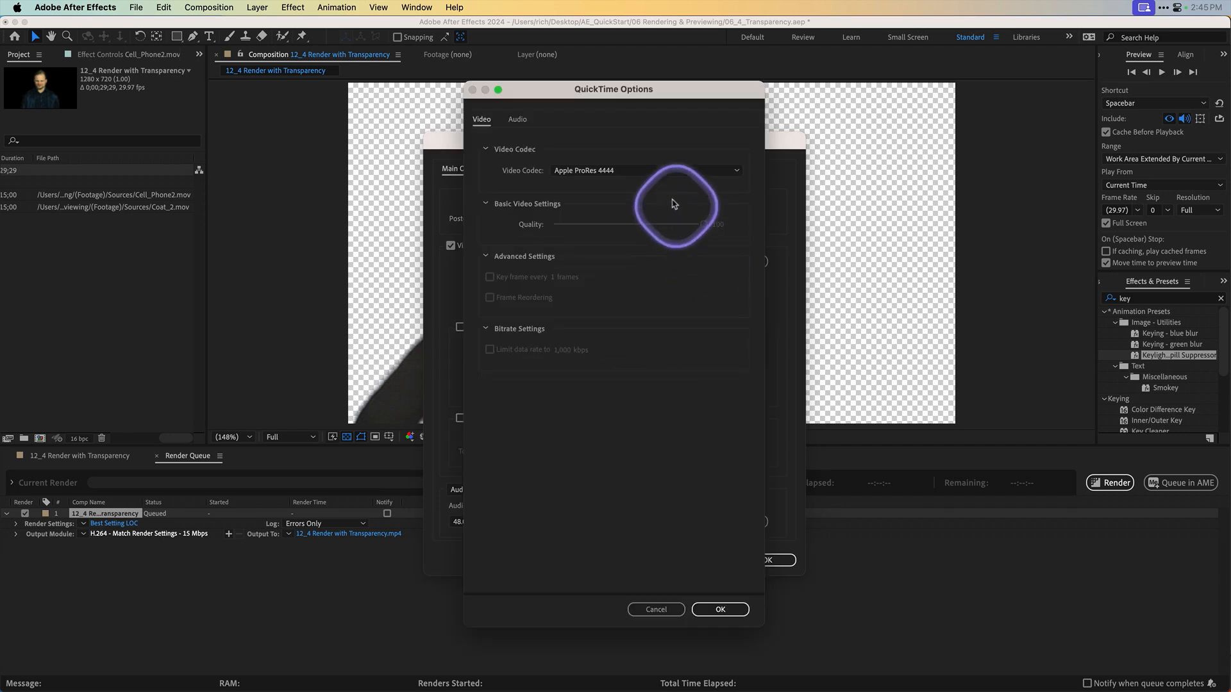
{"action": "left_click", "coordinate": [619, 174]}
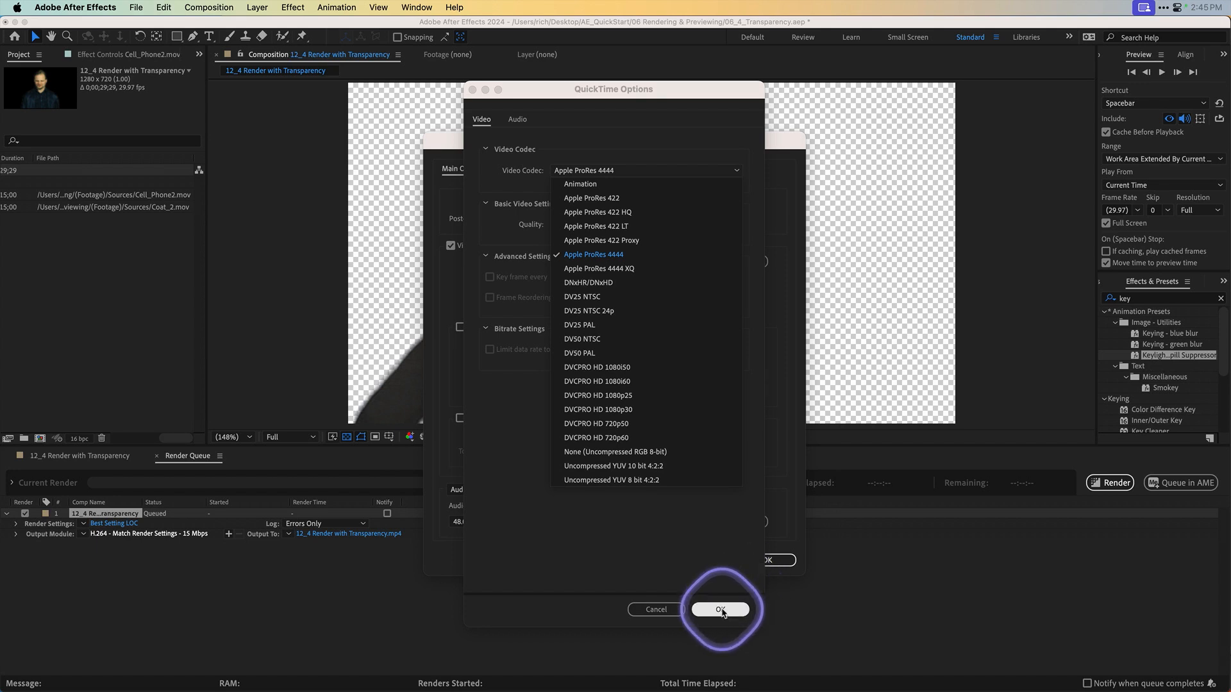
{"action": "left_click", "coordinate": [735, 603]}
{"action": "left_click", "coordinate": [720, 607]}
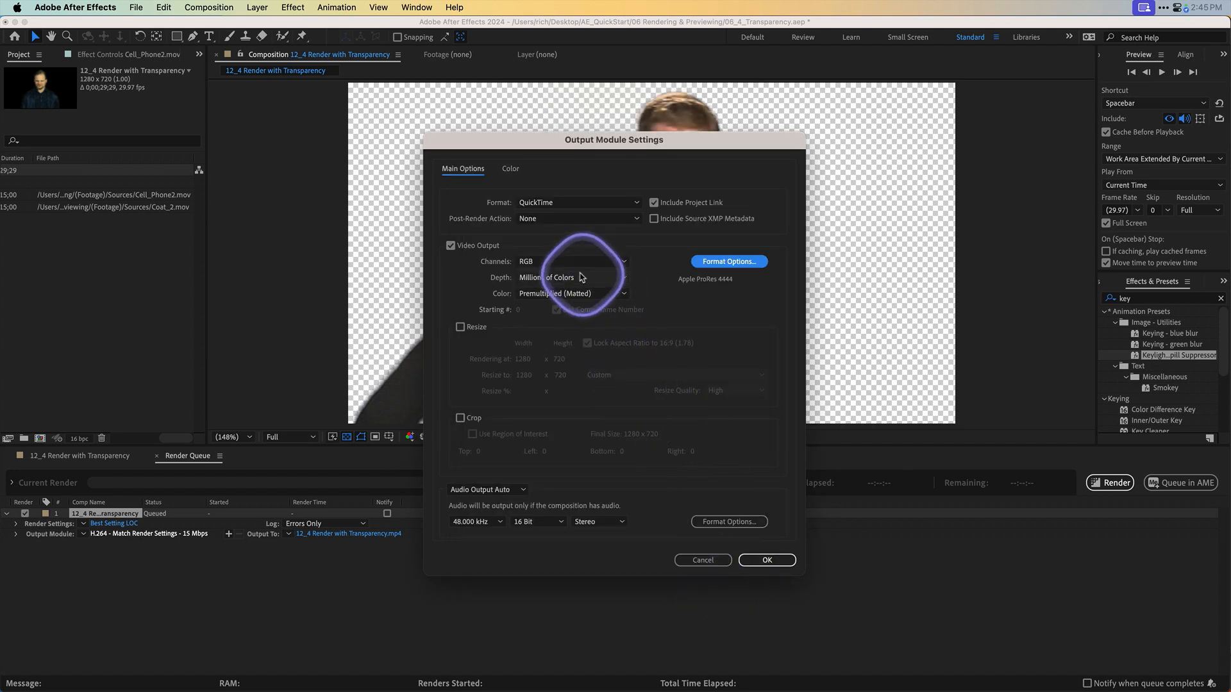
- Set the output channels to RGB + Alpha, keep the color as Premultiplied (Matted), and accept the output module settings
{"action": "left_click", "coordinate": [542, 262]}
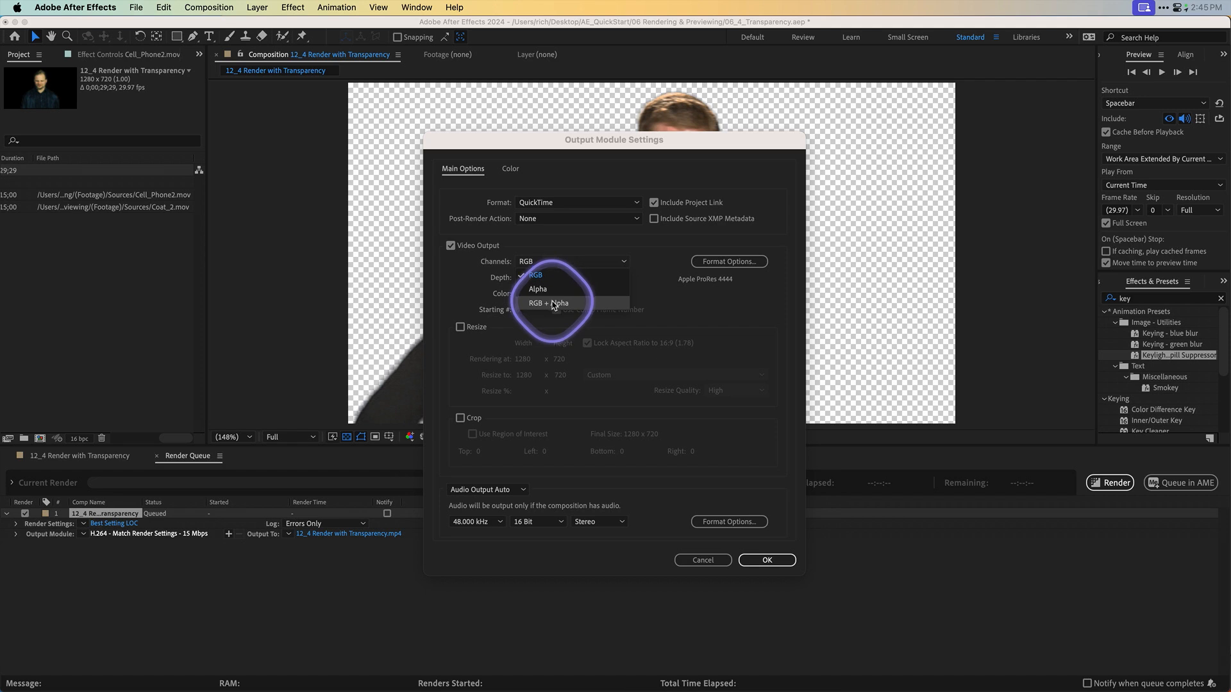
{"action": "left_click", "coordinate": [555, 304]}
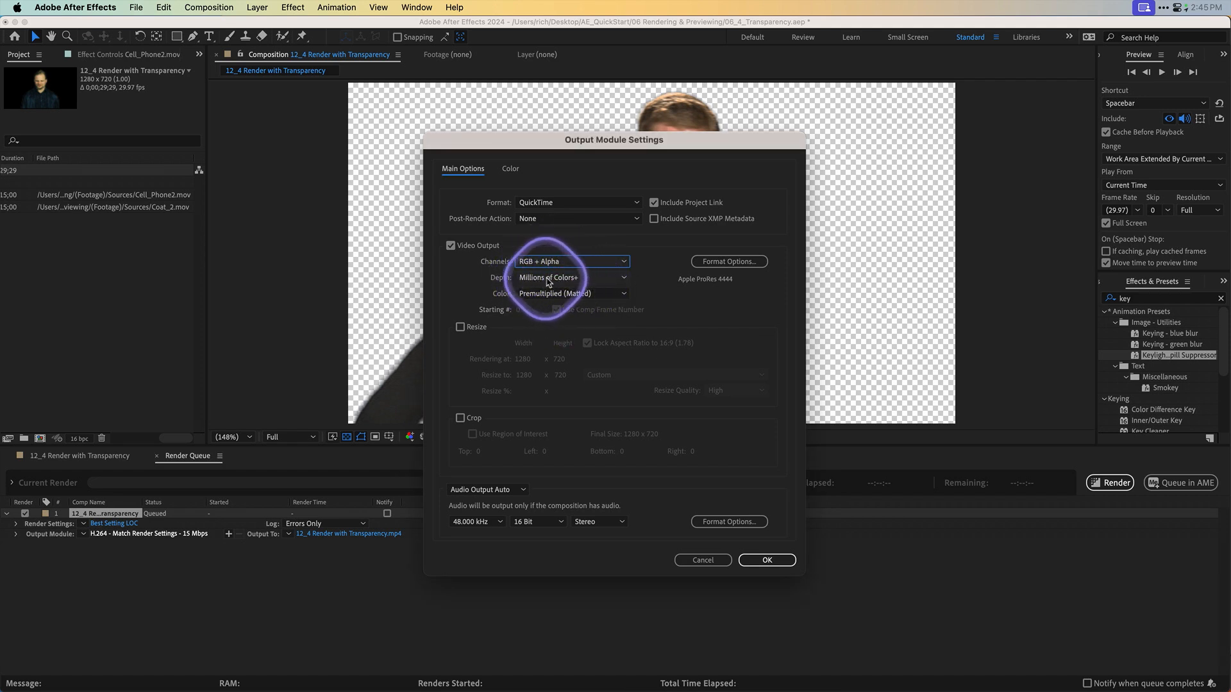
{"action": "left_click", "coordinate": [564, 293]}
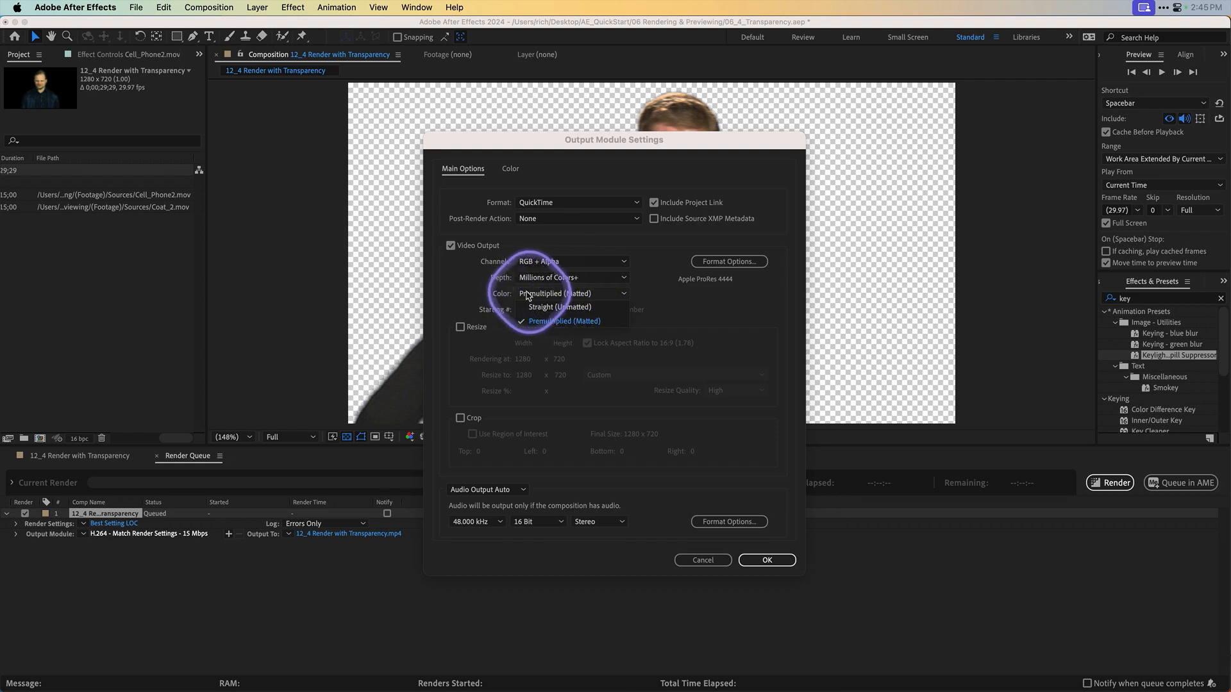
{"action": "left_click", "coordinate": [680, 303]}
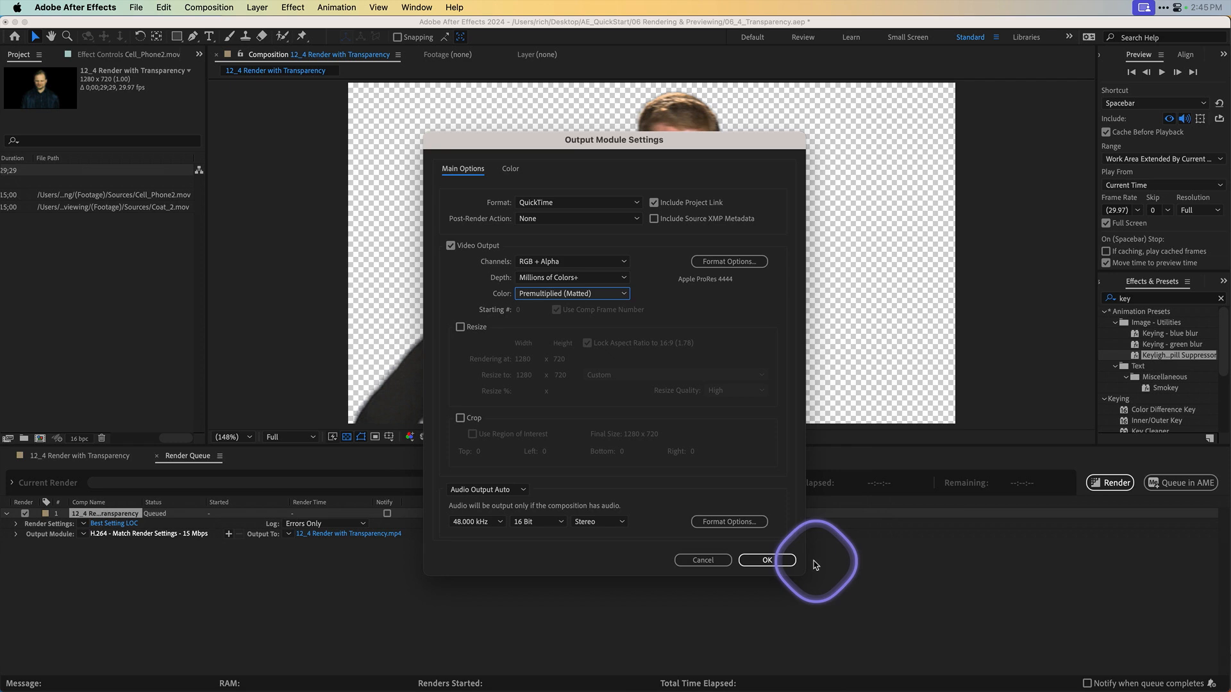
{"action": "left_click", "coordinate": [789, 563]}
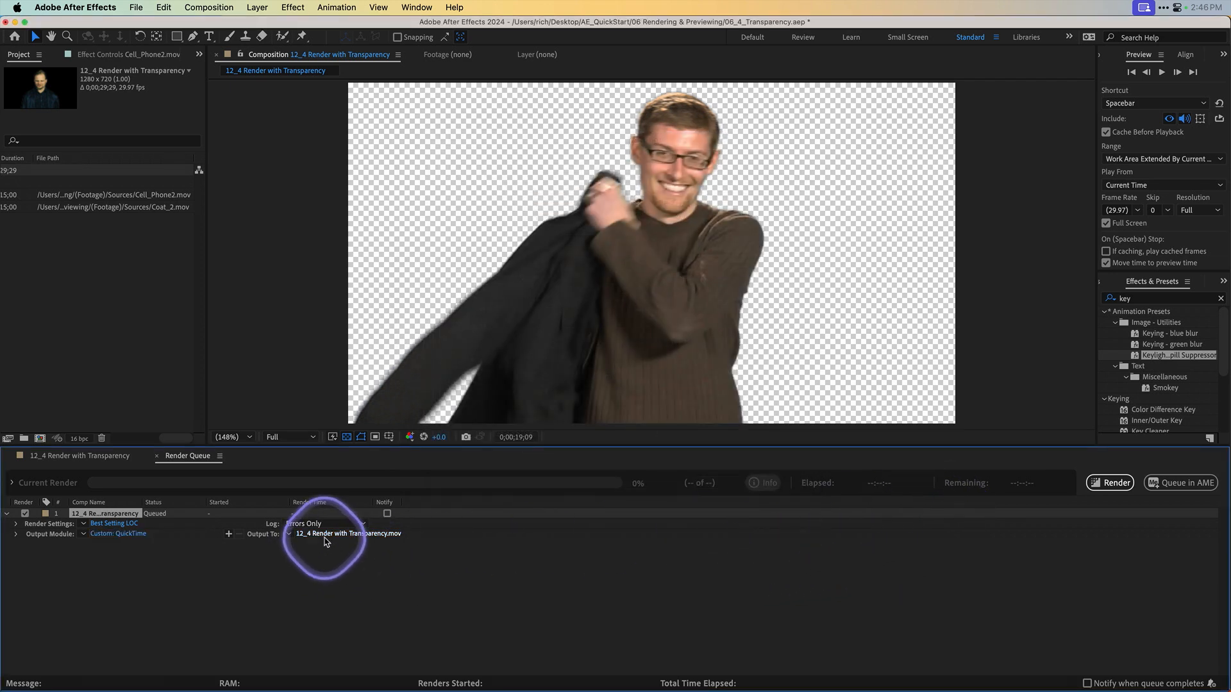
- Render the queued 12_4 Render with Transparency item, allowing it to overwrite the existing file
{"action": "left_click", "coordinate": [1109, 483]}
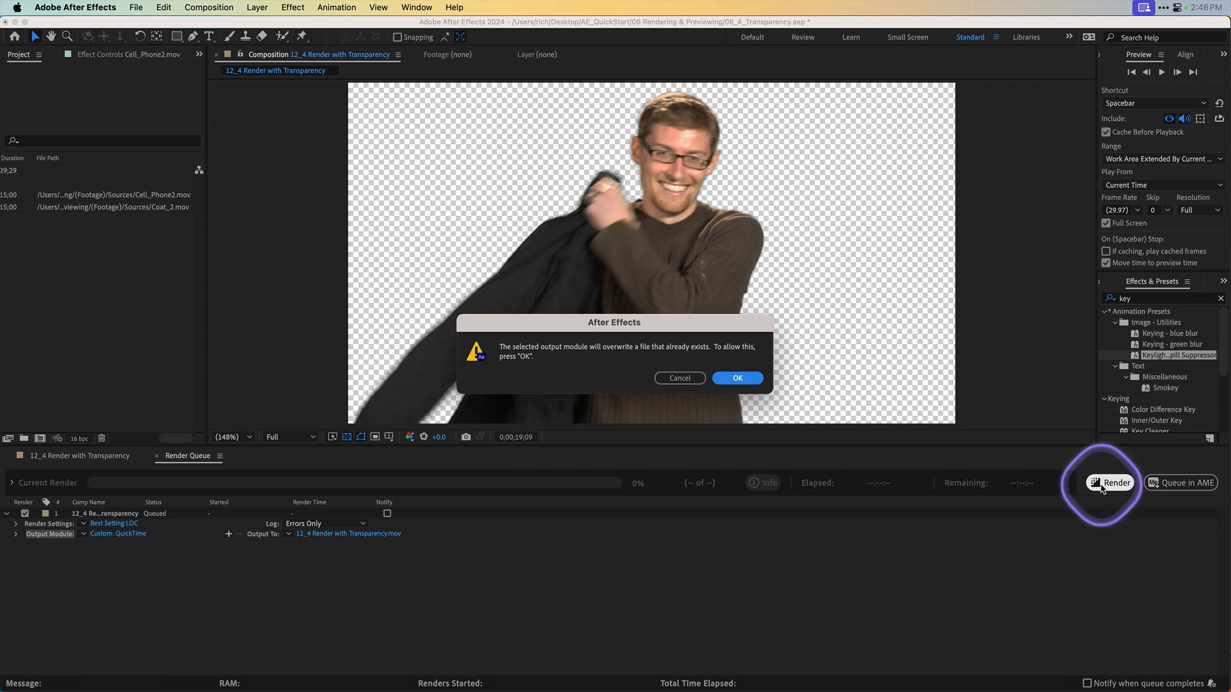
{"action": "left_click", "coordinate": [738, 378]}
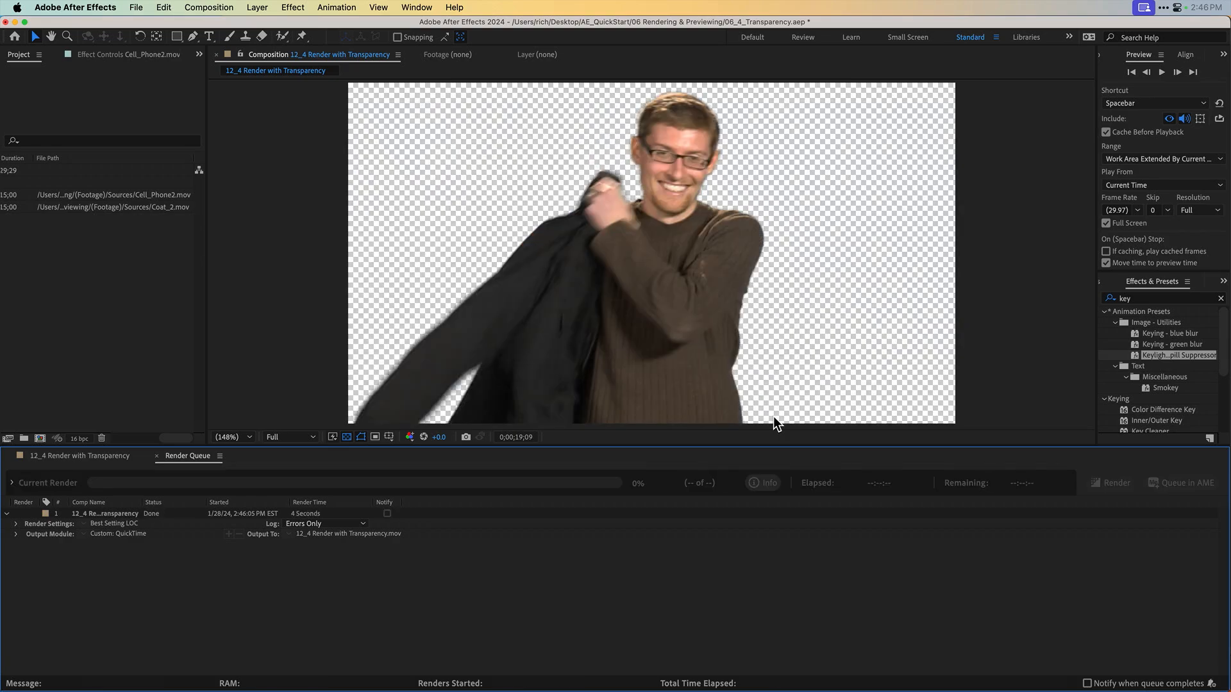
- Switch to Premiere Pro, import the rendered 12_4 transparency movie from the Desktop, and place it on V2 above the background clip
{"action": "key", "text": "super+Tab"}
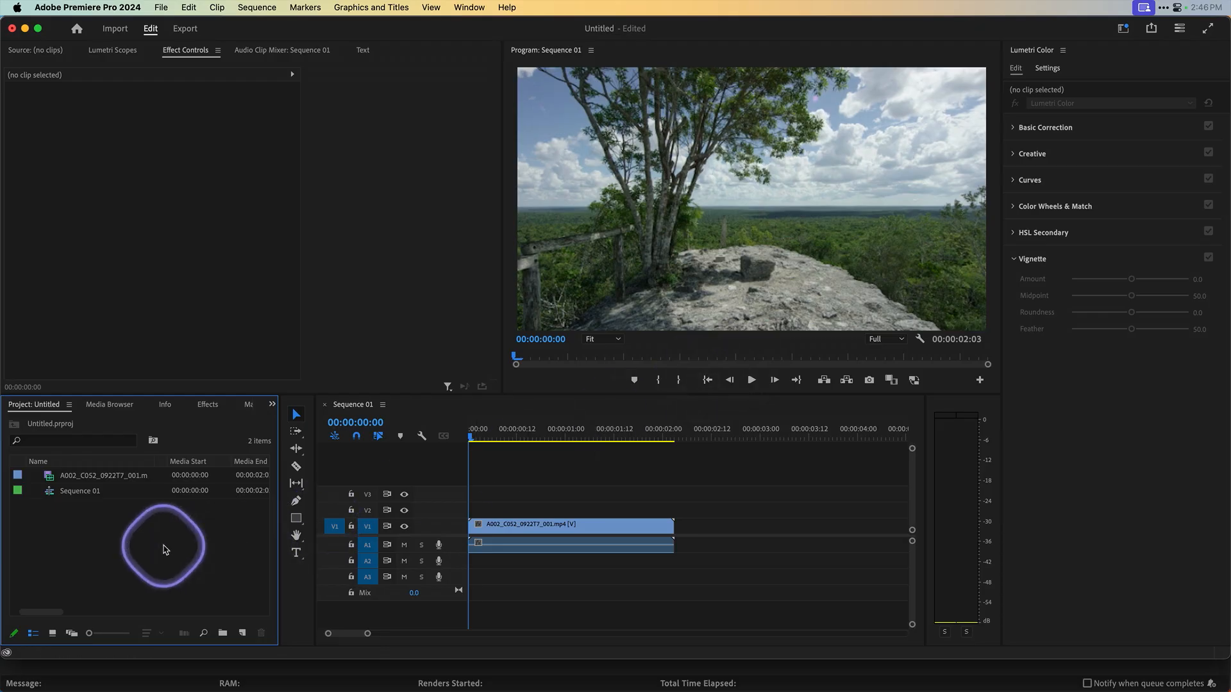
{"action": "double_click", "coordinate": [90, 547]}
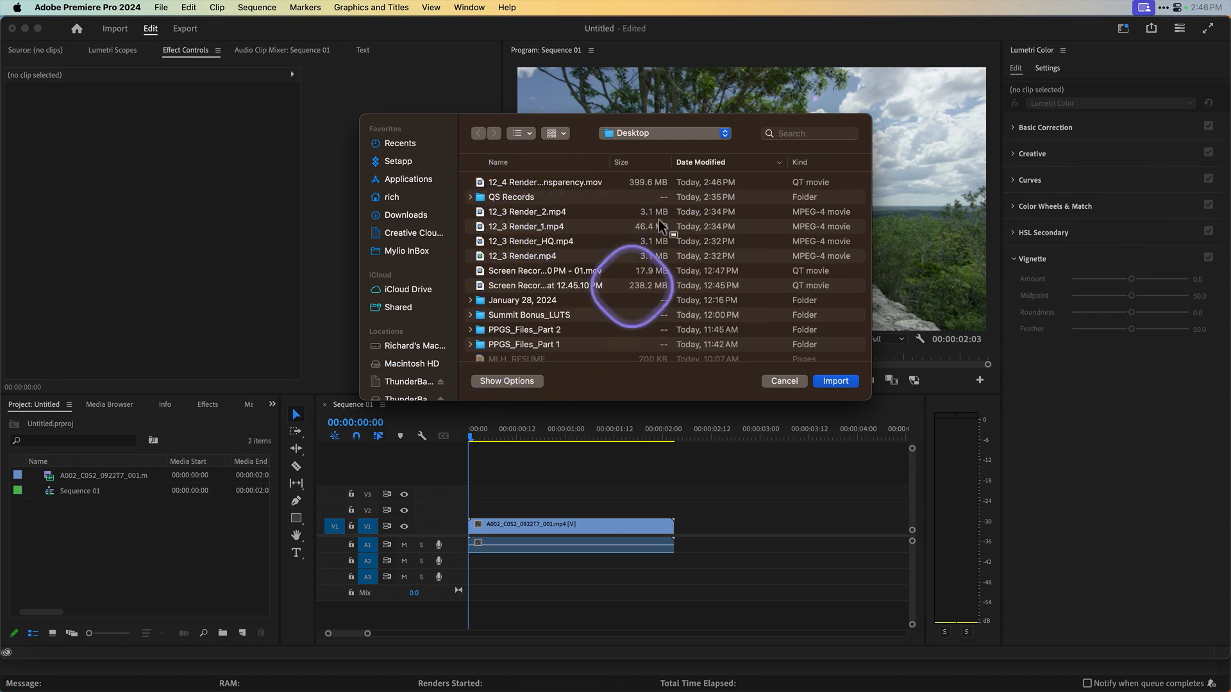
{"action": "left_click", "coordinate": [601, 183]}
{"action": "left_click", "coordinate": [835, 380]}
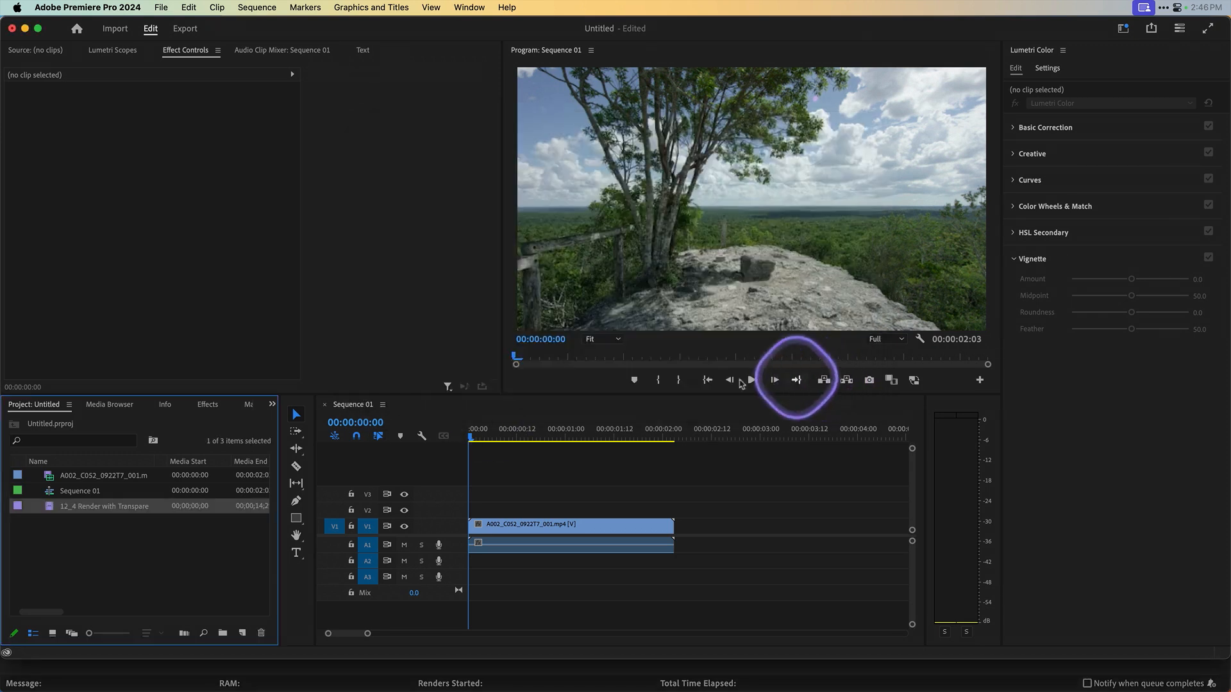
{"action": "left_click_drag", "start_coordinate": [55, 509], "coordinate": [551, 494]}
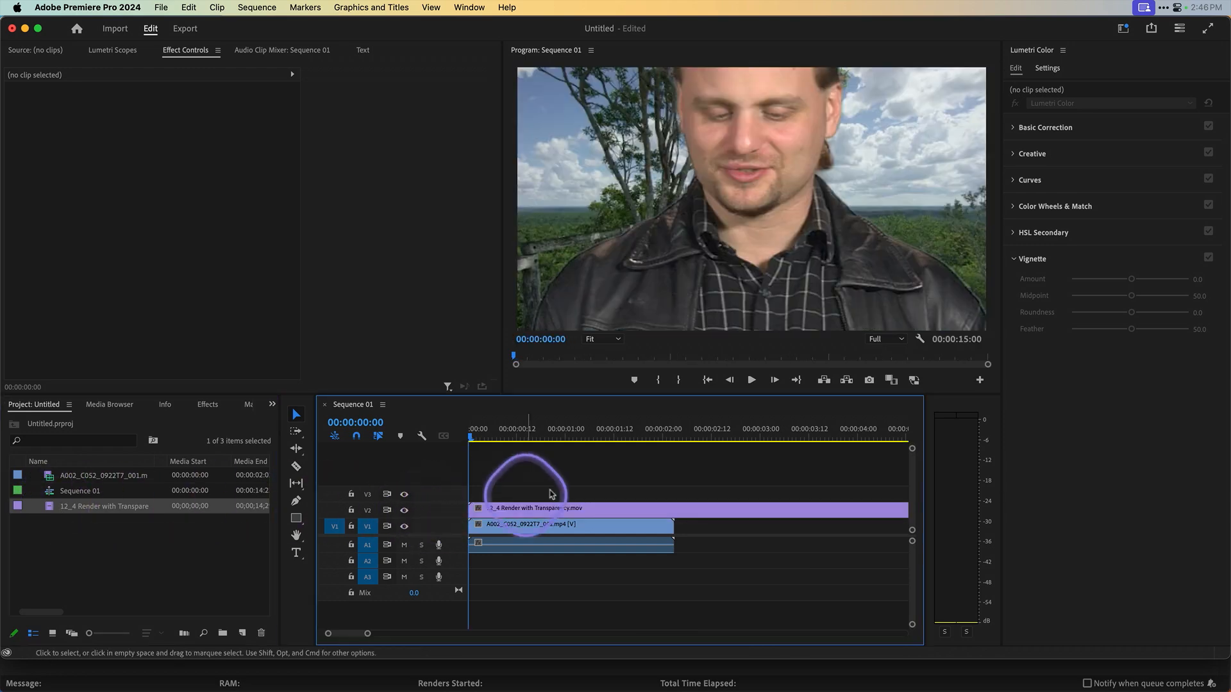
{"action": "left_click", "coordinate": [527, 434]}
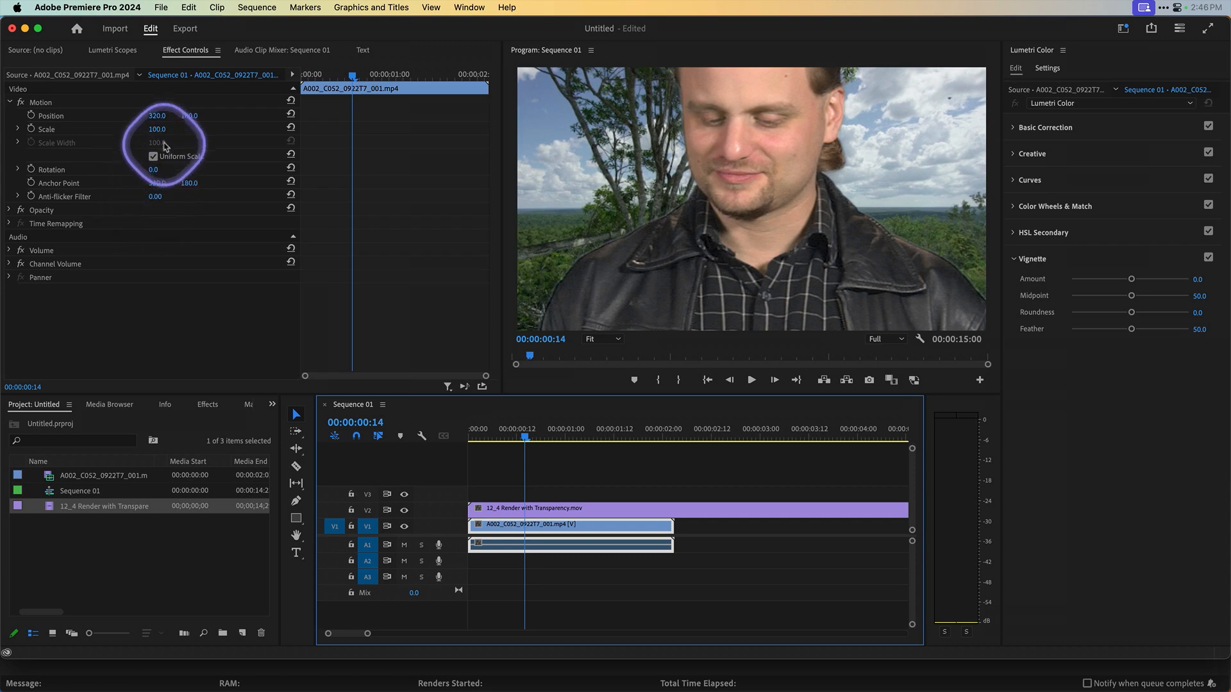
{"action": "left_click_drag", "start_coordinate": [160, 130], "coordinate": [149, 130]}
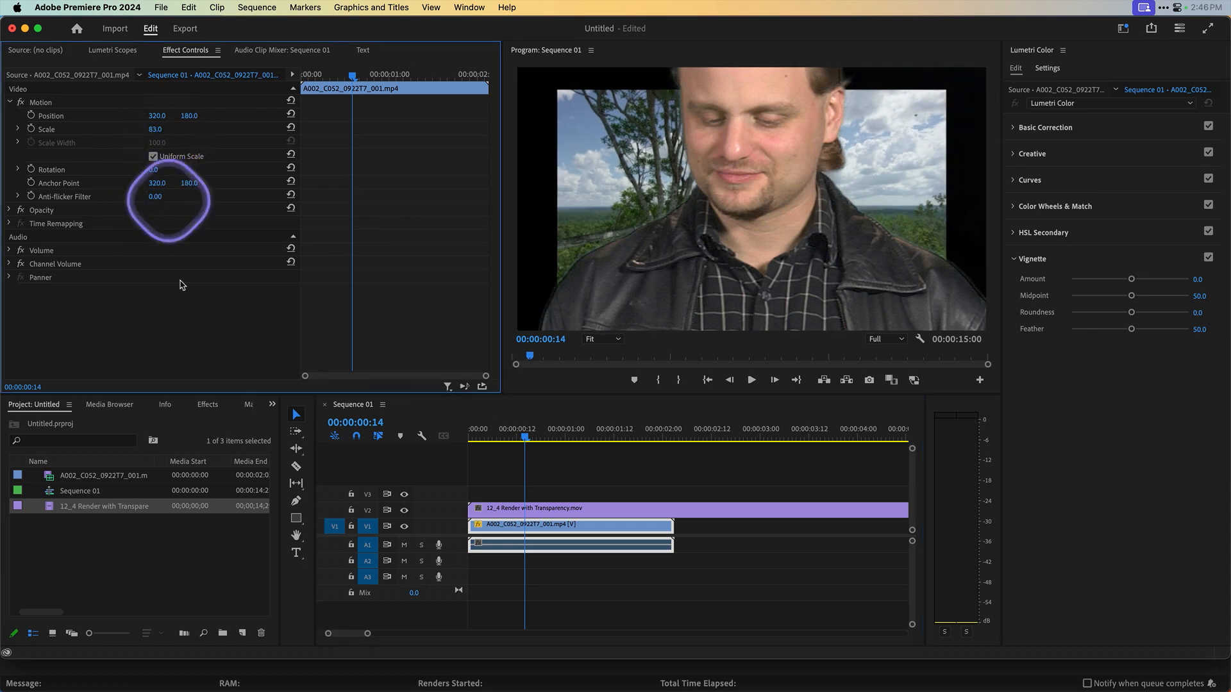
{"action": "key", "text": "super+z"}
- Scale the 12_4 Render with Transparency.mov clip on V2 to 44 and set its vertical position to 217
{"action": "left_click", "coordinate": [555, 510]}
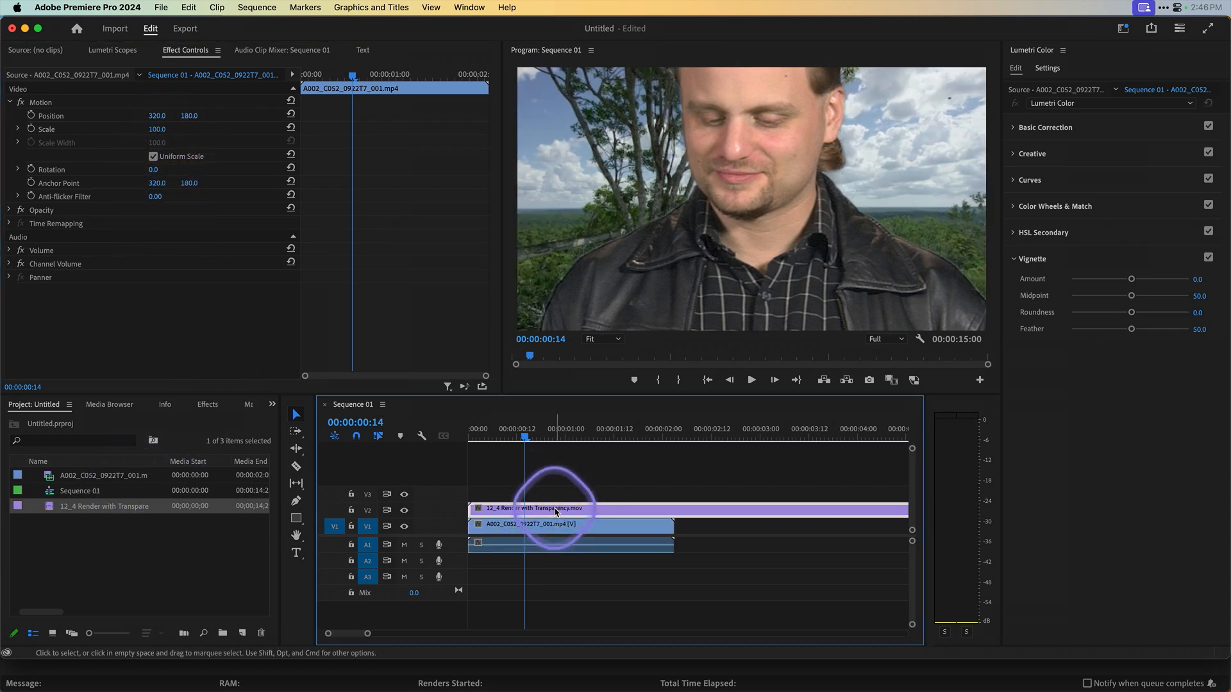
{"action": "left_click_drag", "start_coordinate": [163, 133], "coordinate": [189, 115]}
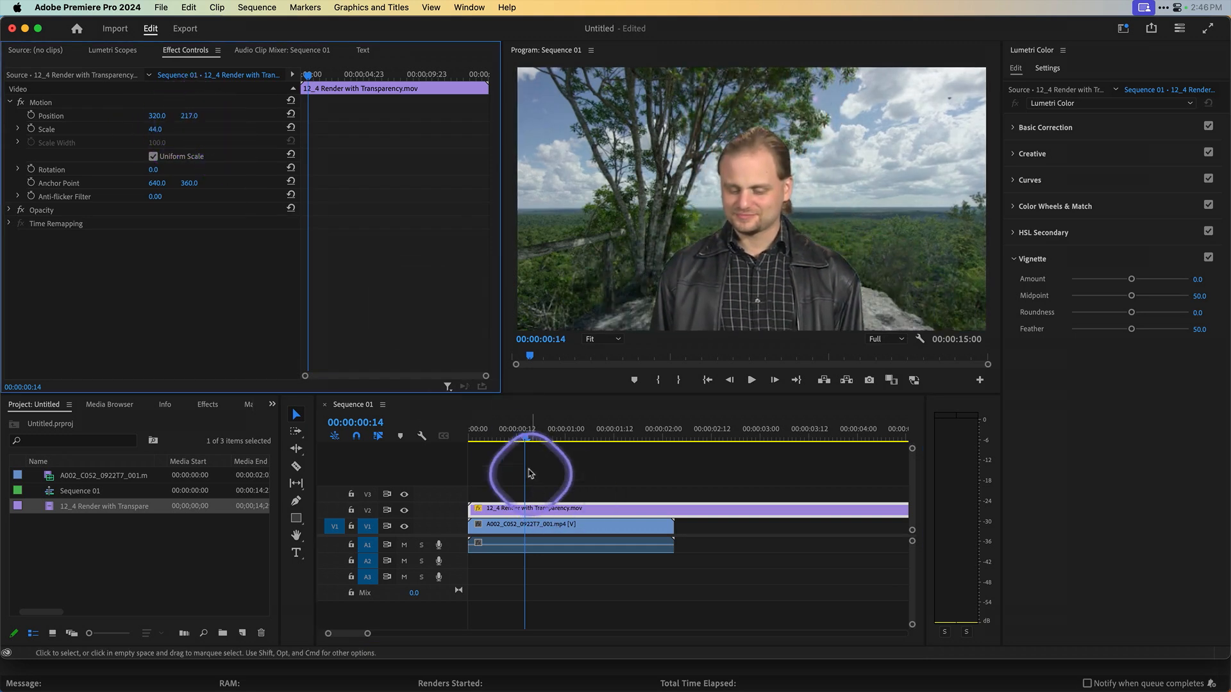
- Play the sequence from near its start and scrub through it to review the keyed actor over the background
{"action": "left_click_drag", "start_coordinate": [523, 435], "coordinate": [477, 439]}
{"action": "key", "text": "space"}
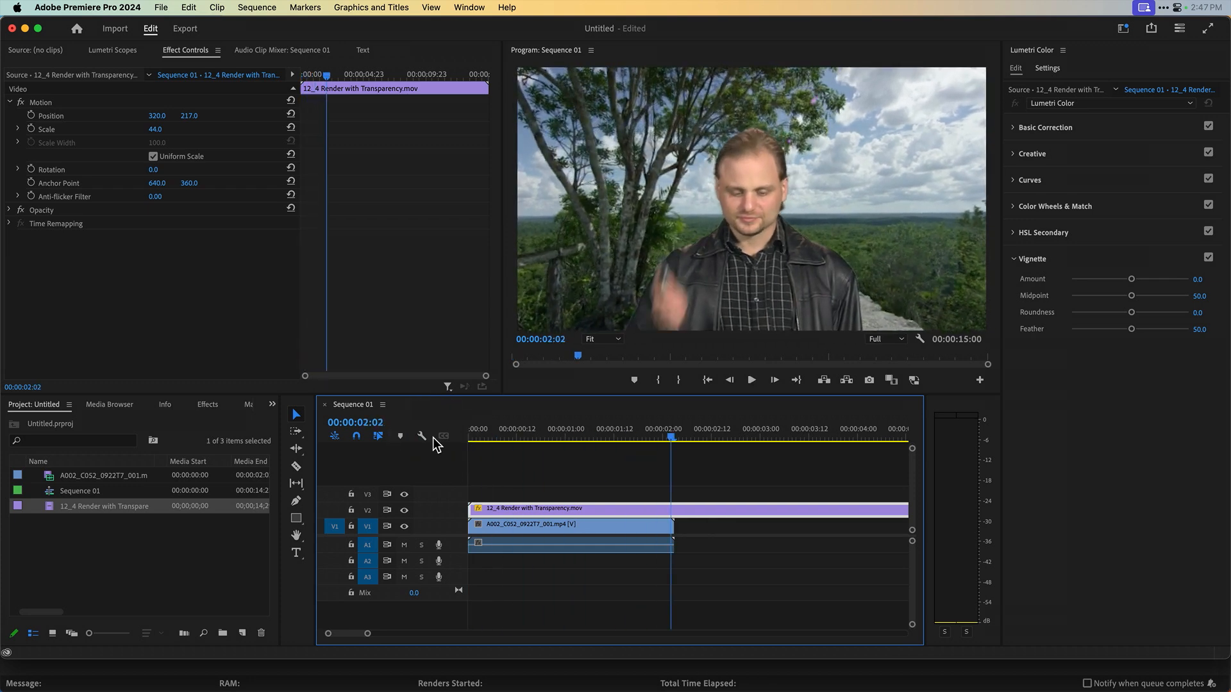
{"action": "left_click", "coordinate": [548, 437]}
{"action": "left_click_drag", "start_coordinate": [548, 437], "coordinate": [607, 436]}
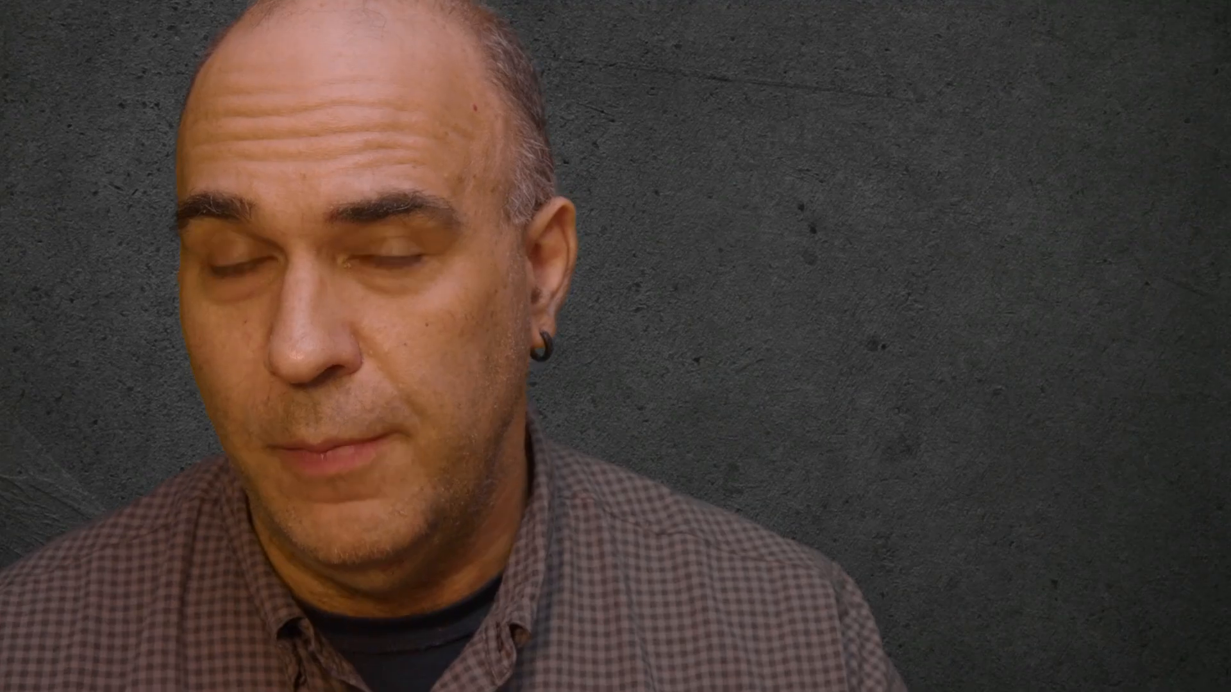